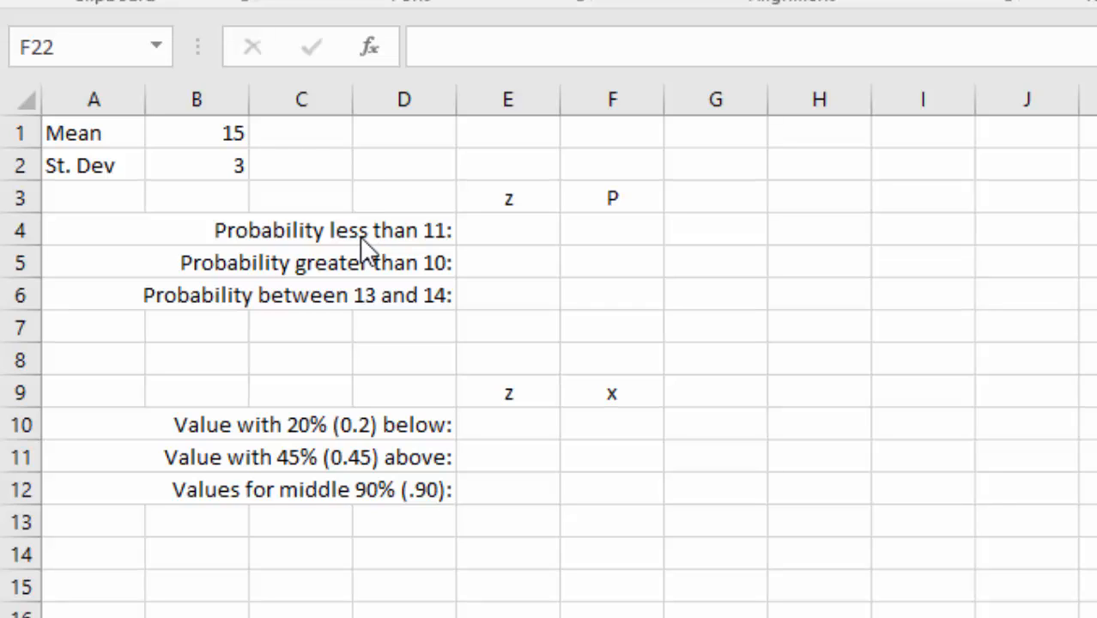
# Calculate the z-score for the probability less than 11 in cell E4 with the formula =(11-15)/3.
pyautogui.click(492, 233)
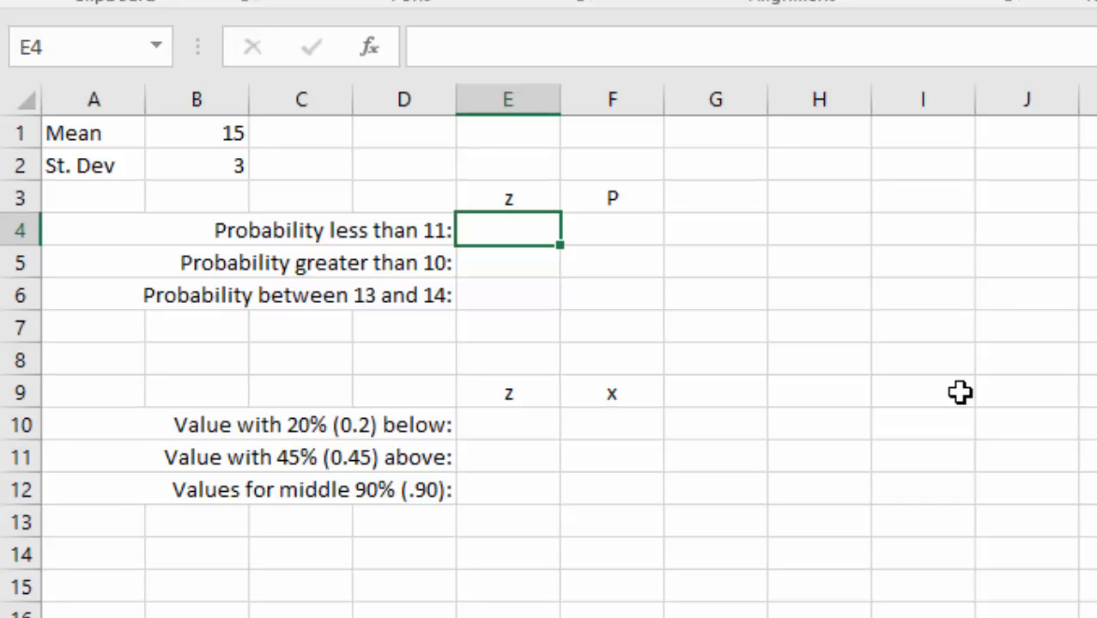
pyautogui.write('=')
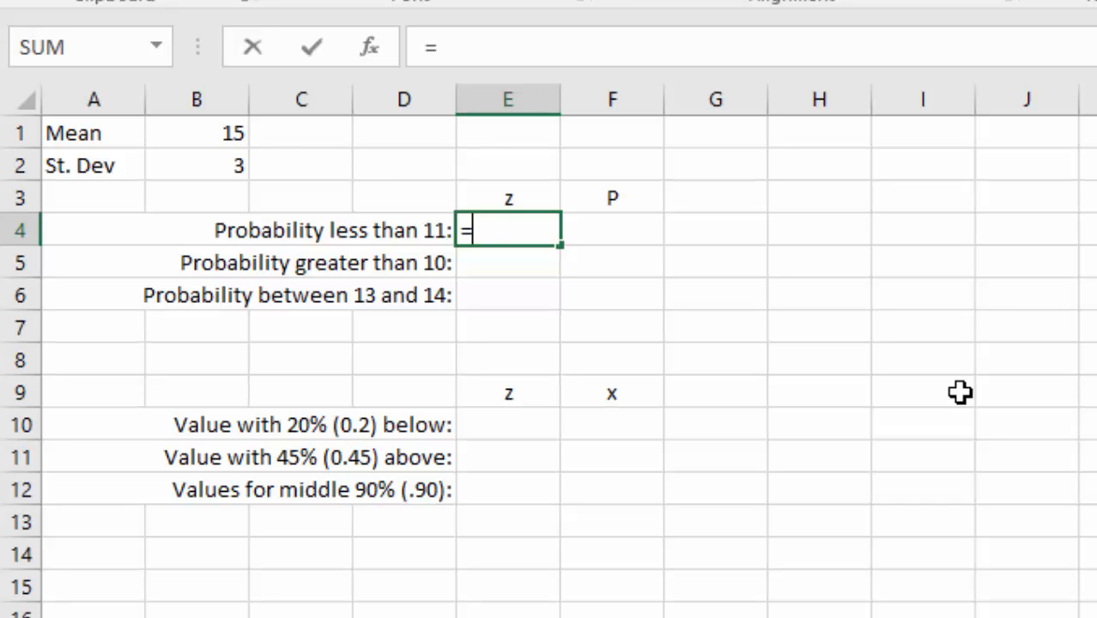
pyautogui.write('(')
pyautogui.write('11-')
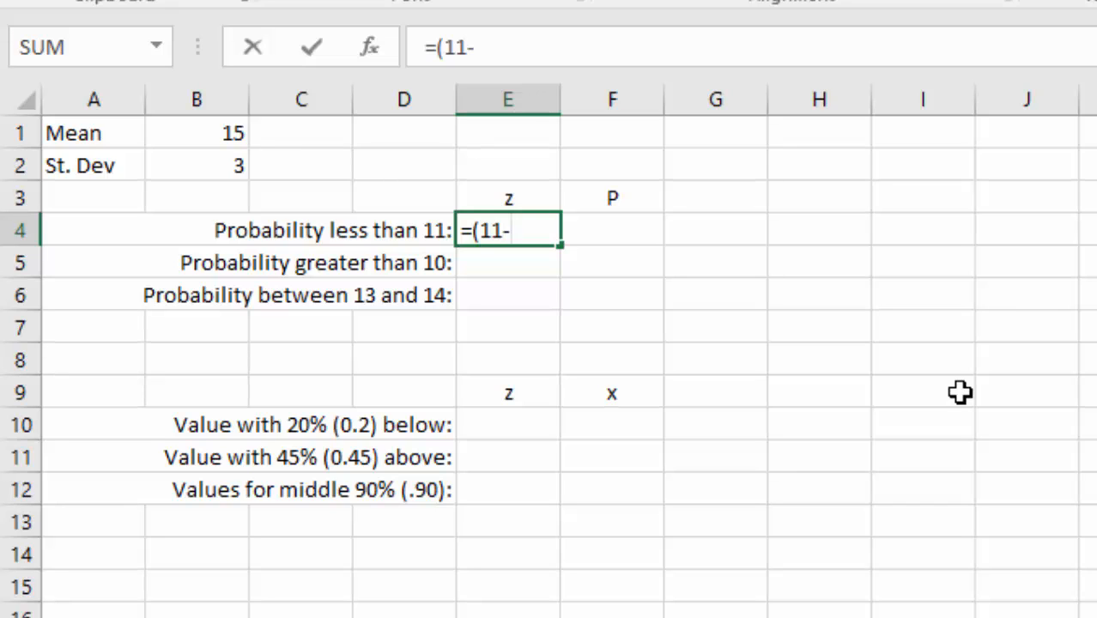
pyautogui.write('15)')
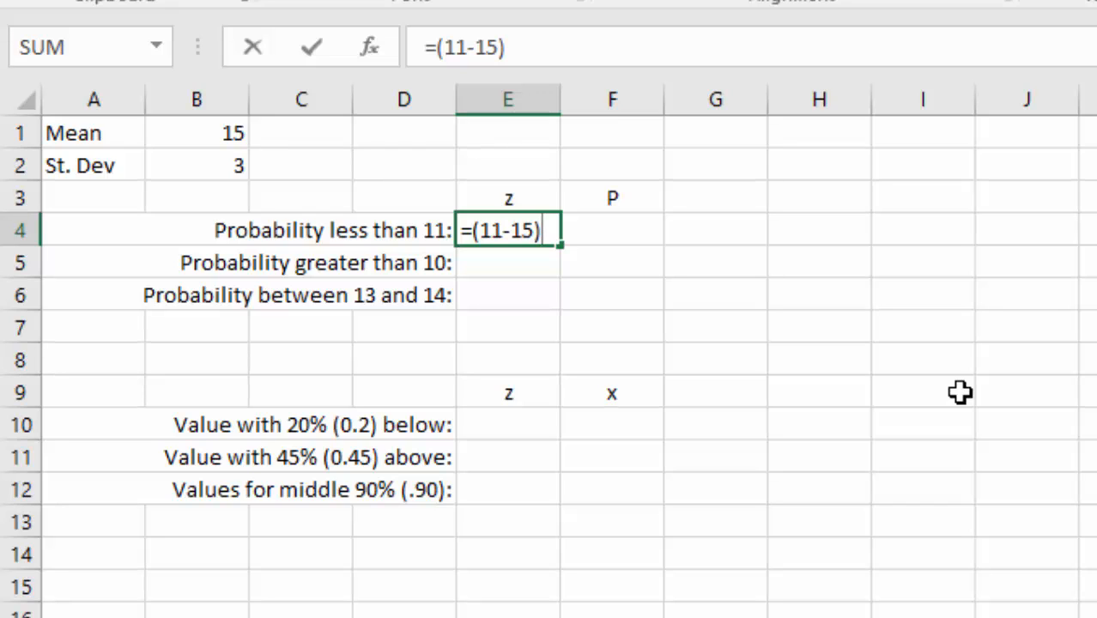
pyautogui.write('/3')
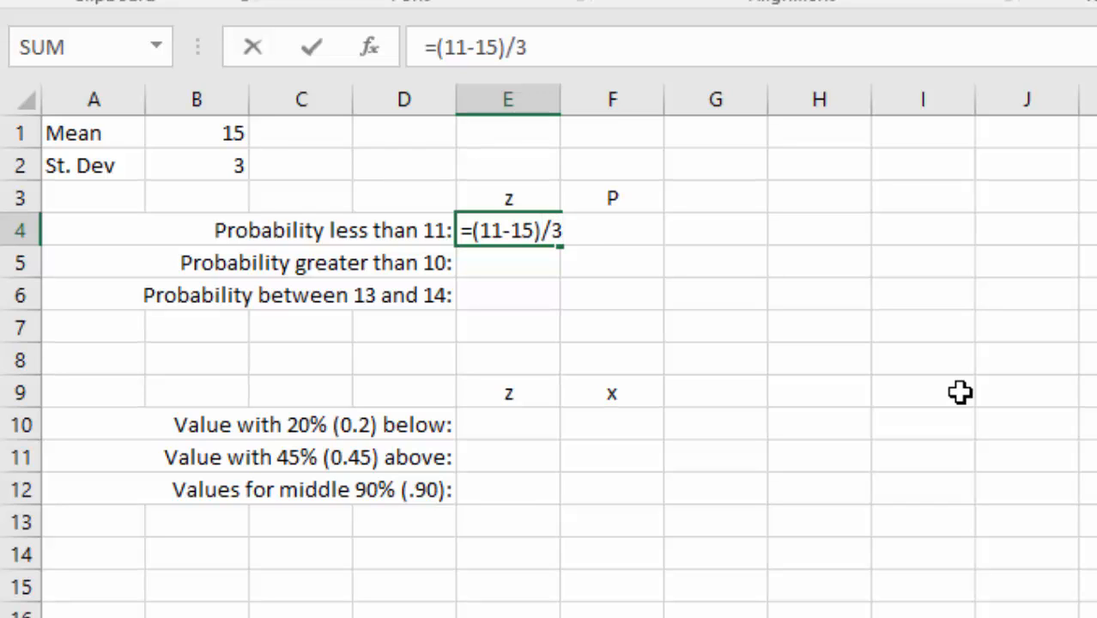
pyautogui.press('Return')
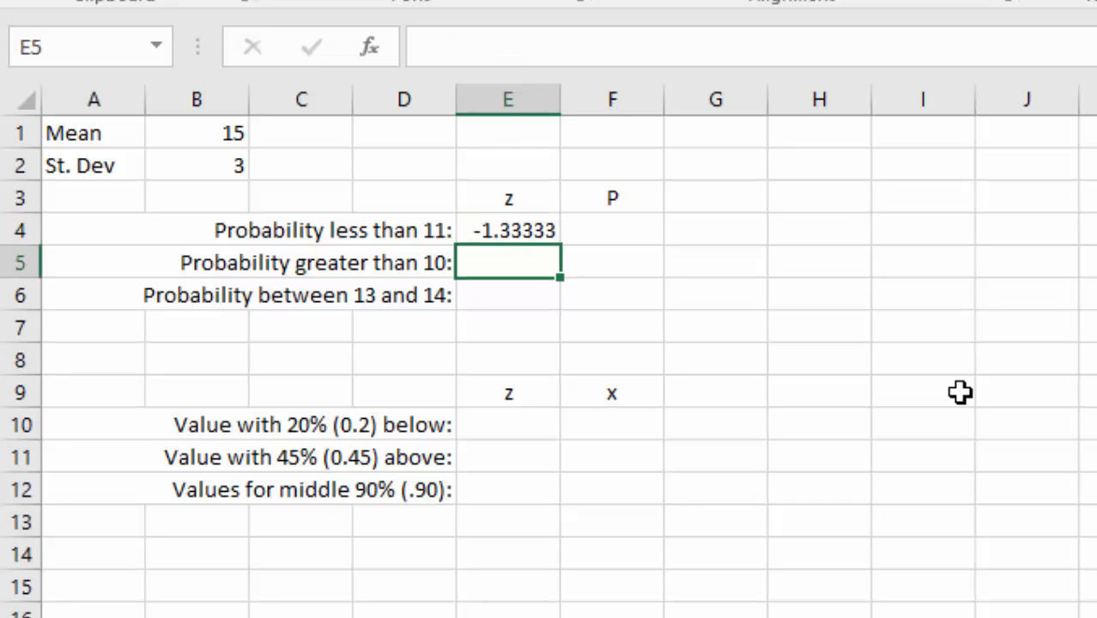
# Calculate the probability less than 11 in cell F4 with the formula =norm.s.dist(E4,true).
pyautogui.press('Right')
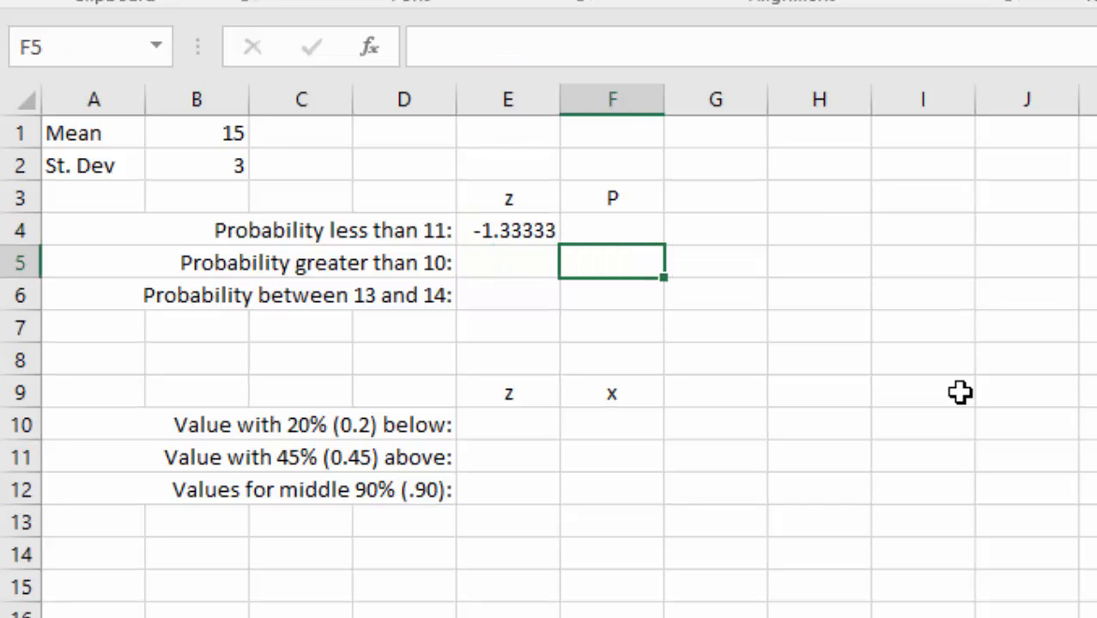
pyautogui.press('Up')
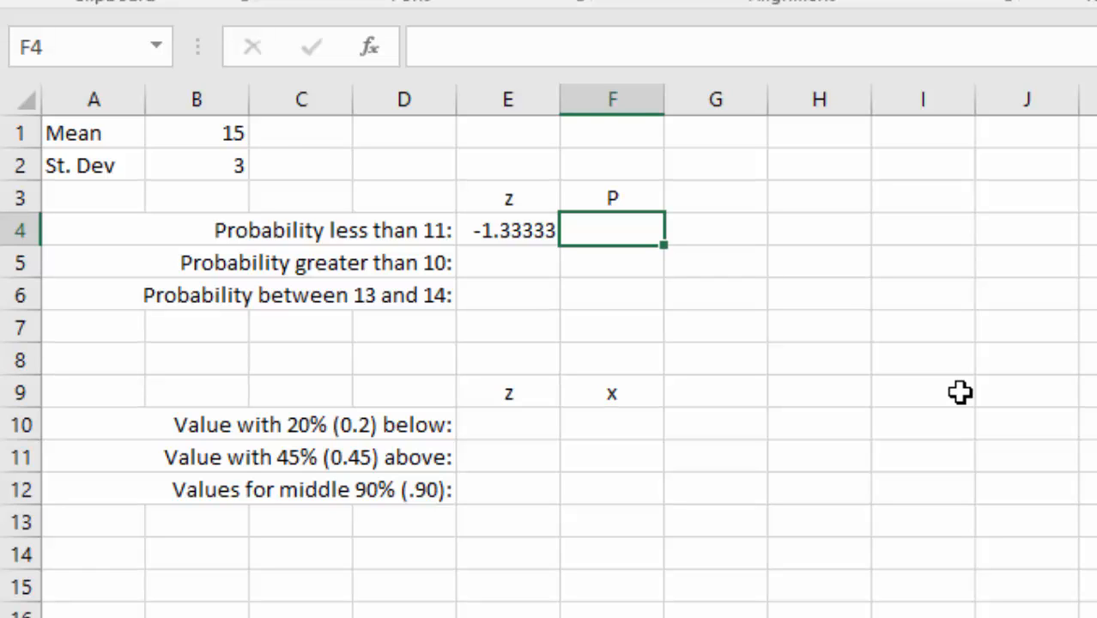
pyautogui.write('=')
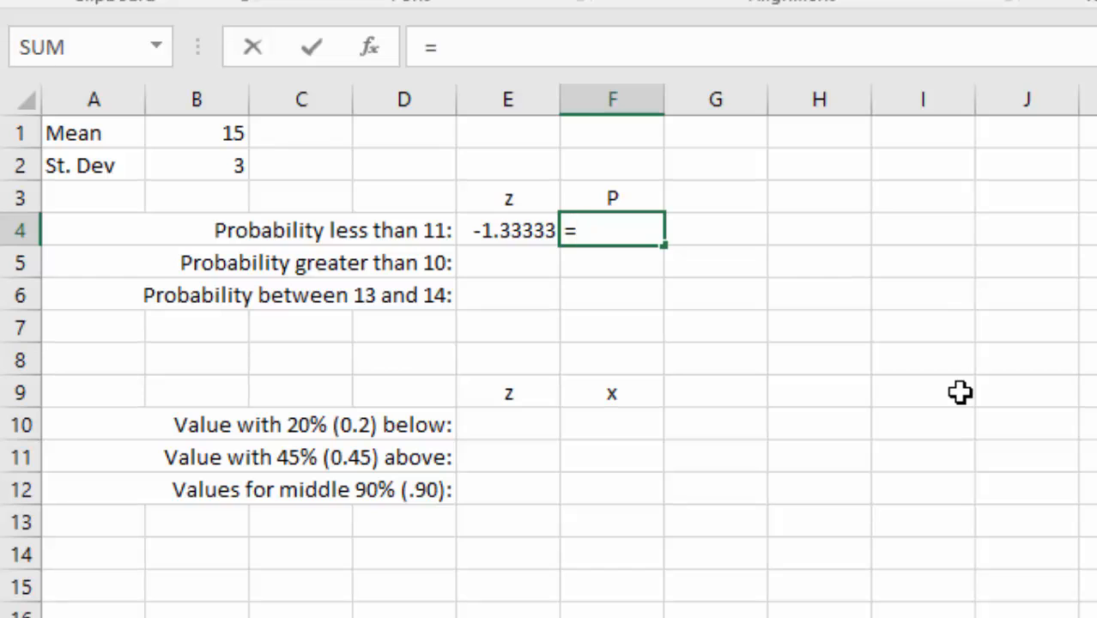
pyautogui.write('norm')
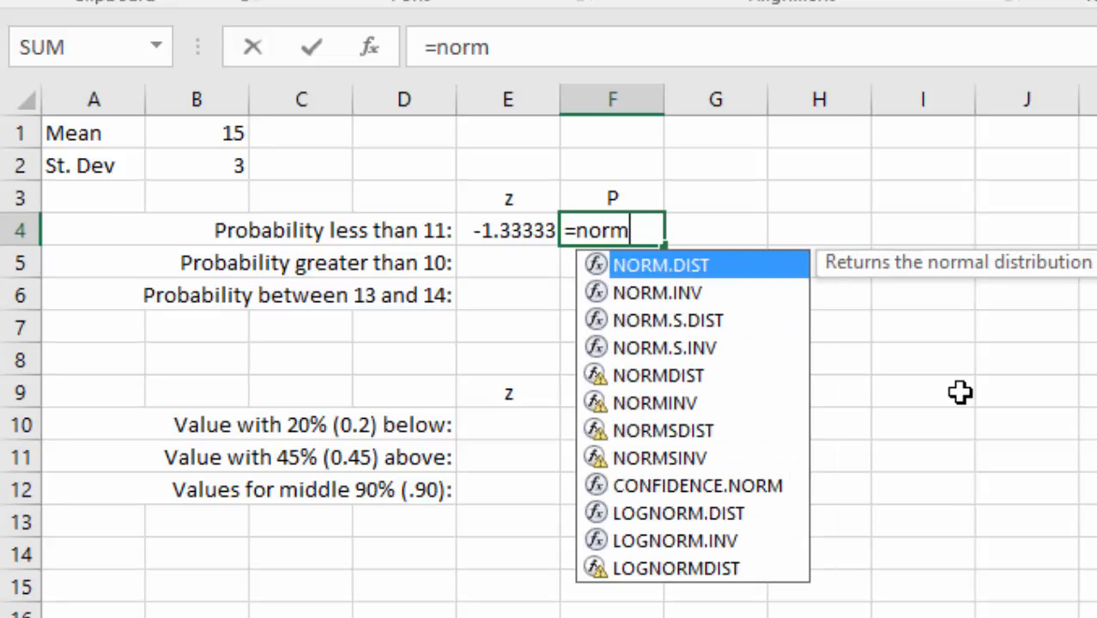
pyautogui.write('.')
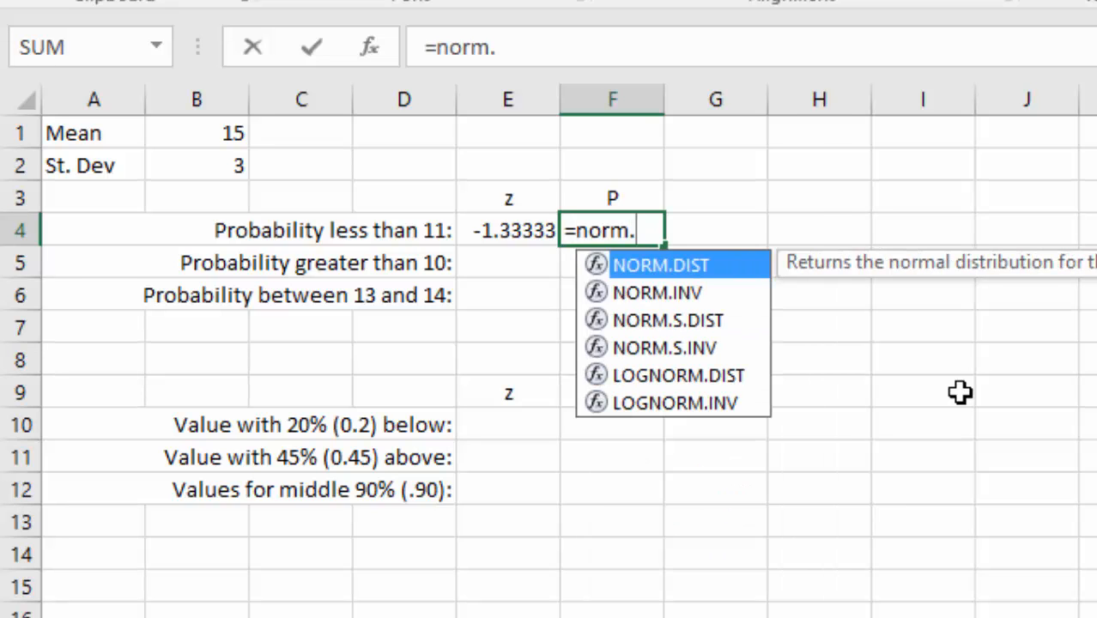
pyautogui.write('s.dist')
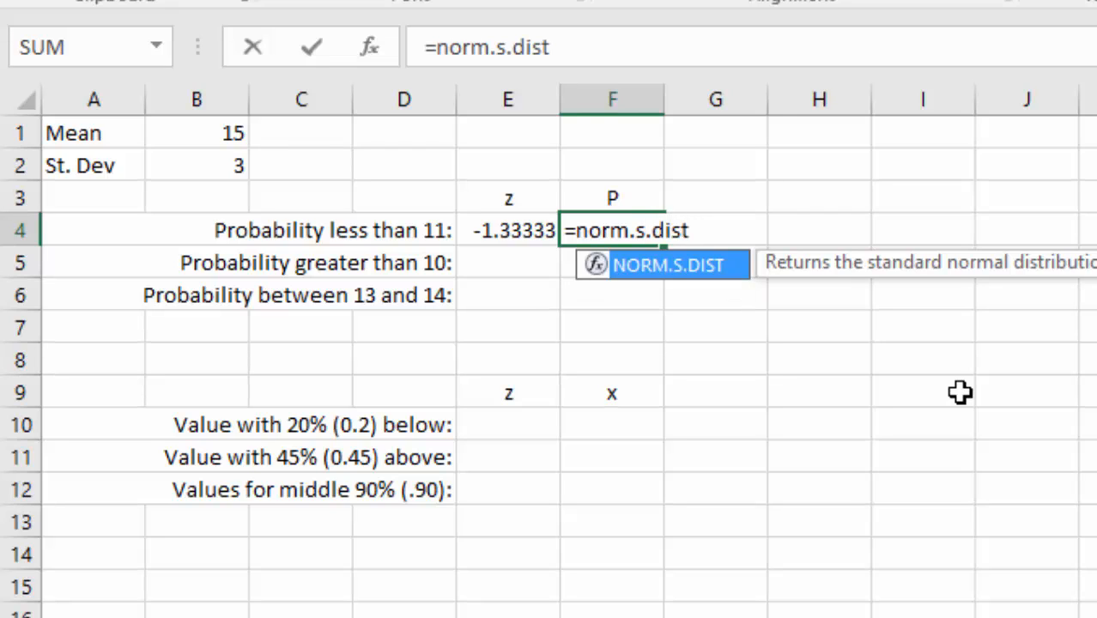
pyautogui.write('(')
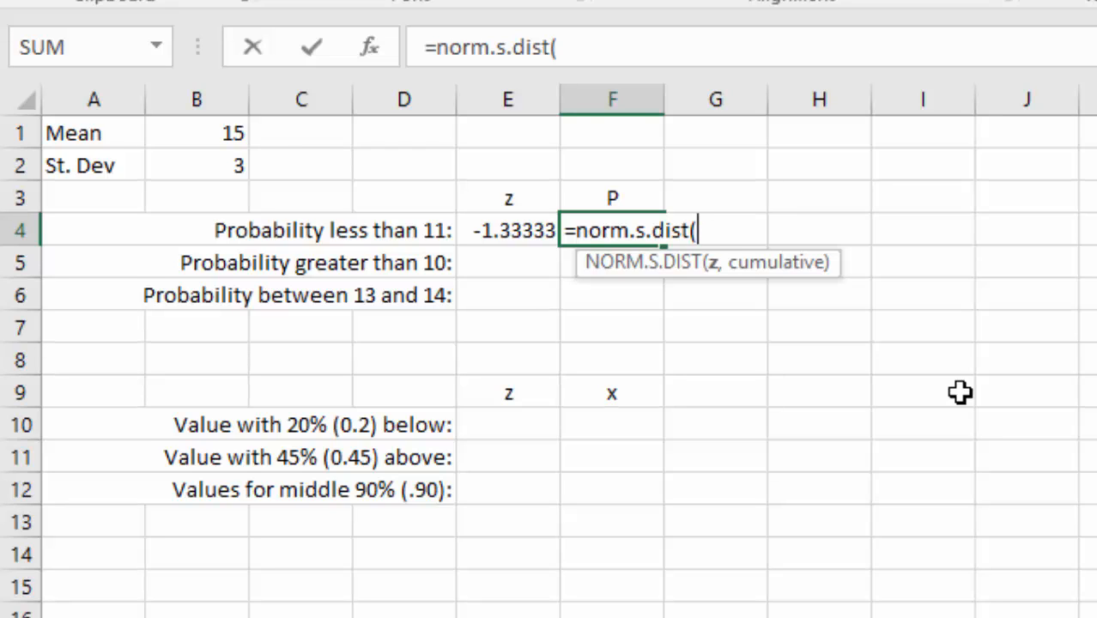
pyautogui.click(507, 230)
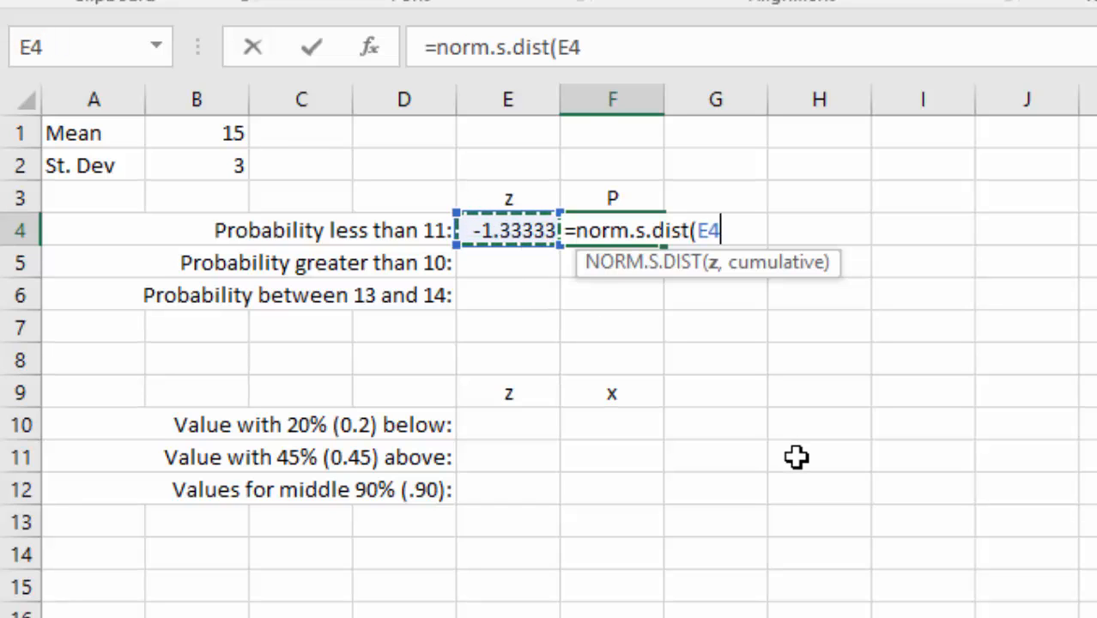
pyautogui.write(',true)')
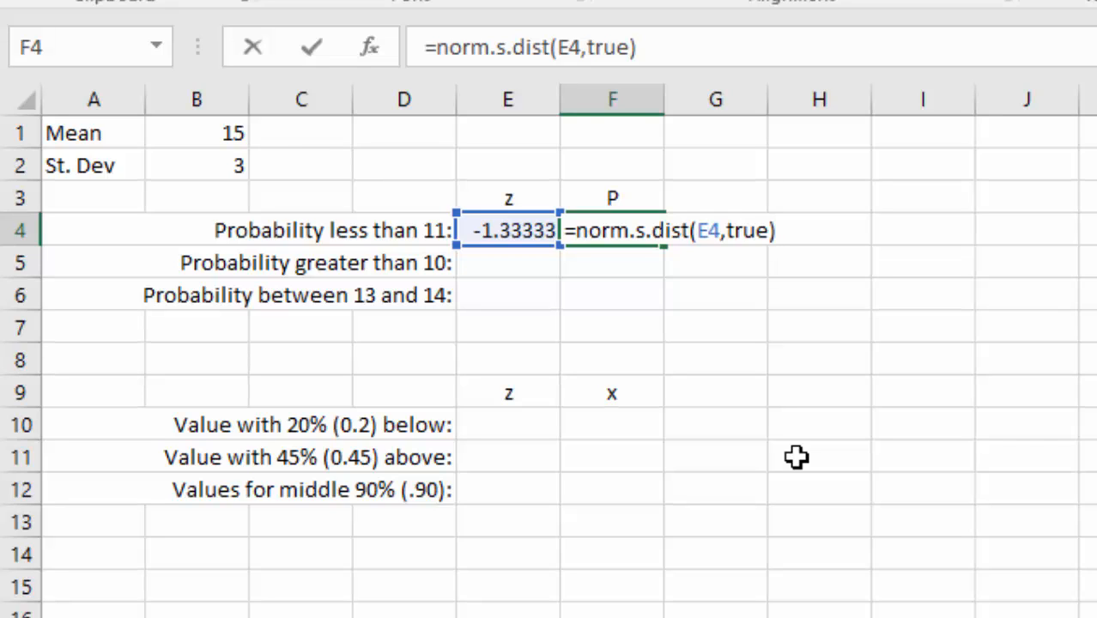
pyautogui.press('Return')
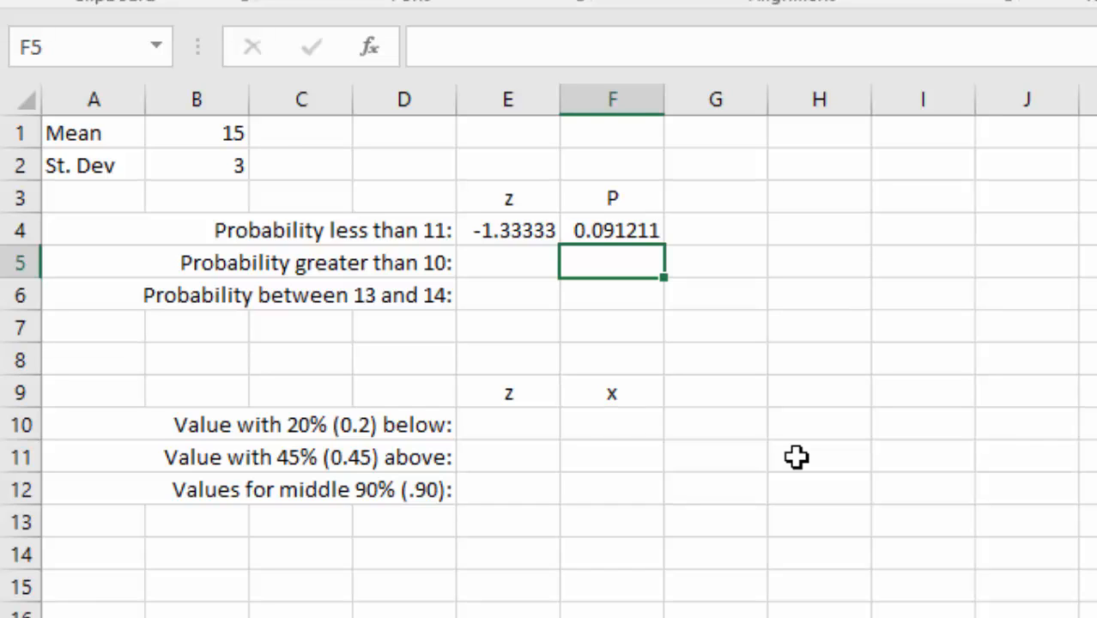
# Calculate the z-score for the probability greater than 10 in cell E5 with the formula =(10-15)/3.
pyautogui.press('Left')
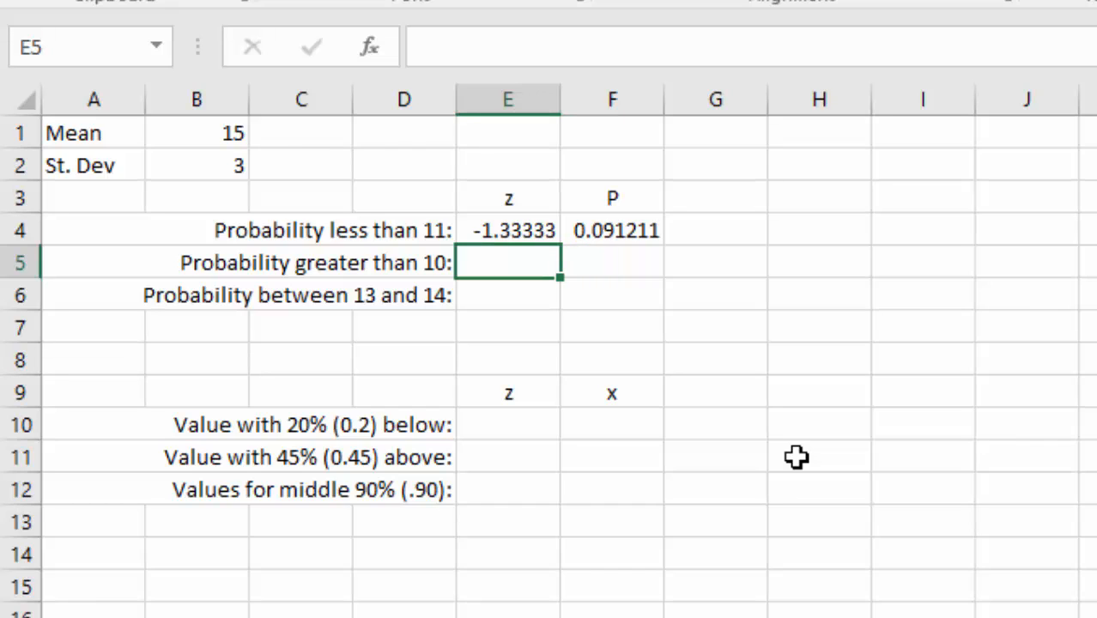
pyautogui.write('=')
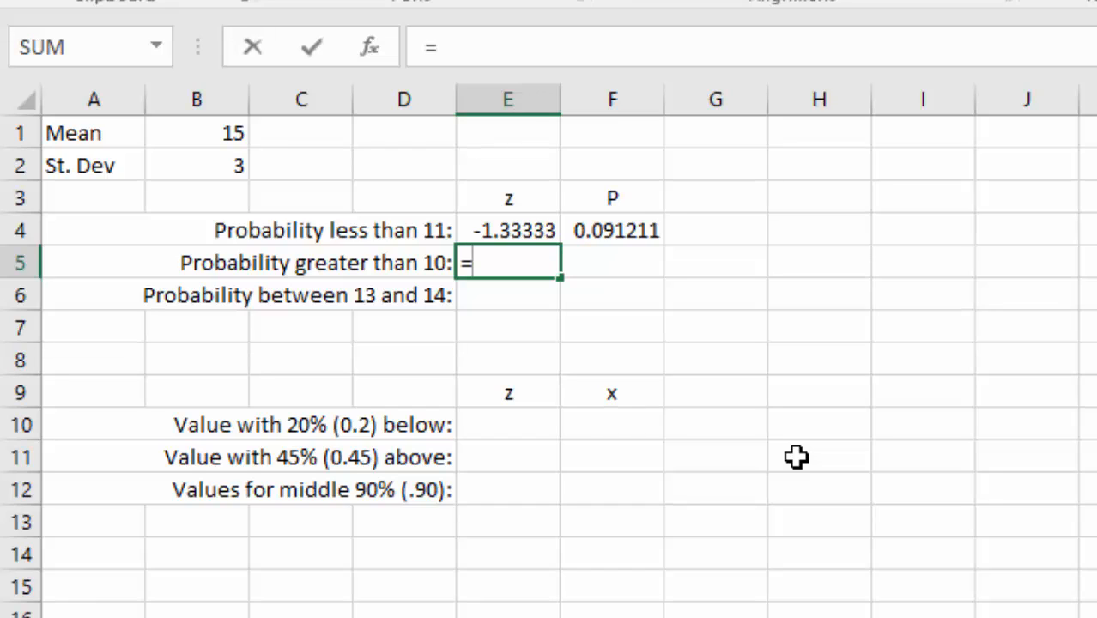
pyautogui.write('(10-')
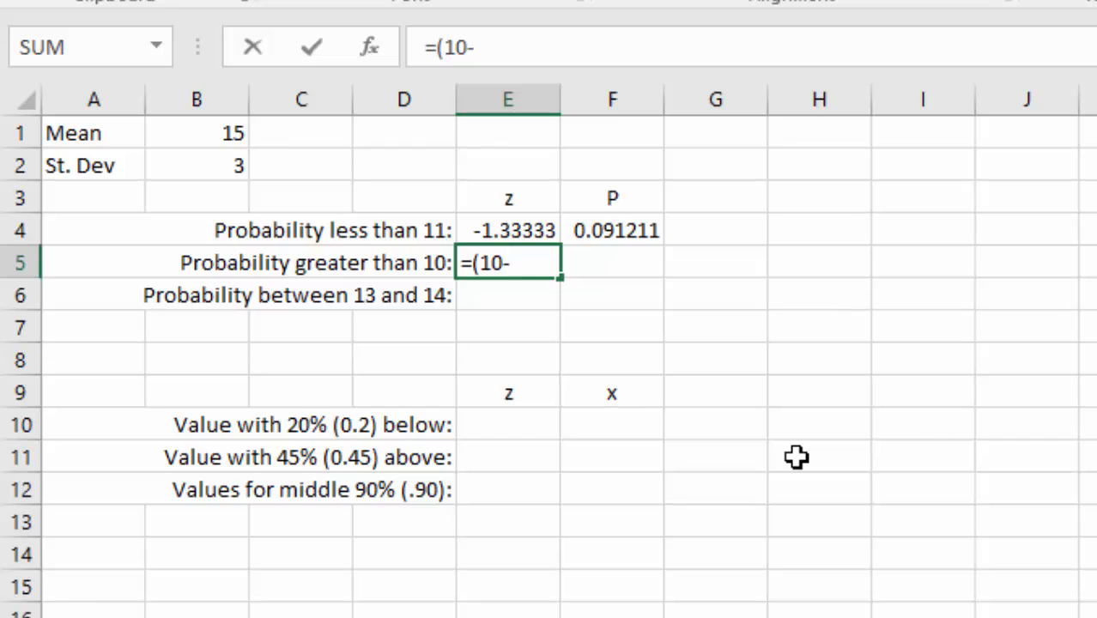
pyautogui.write('15)')
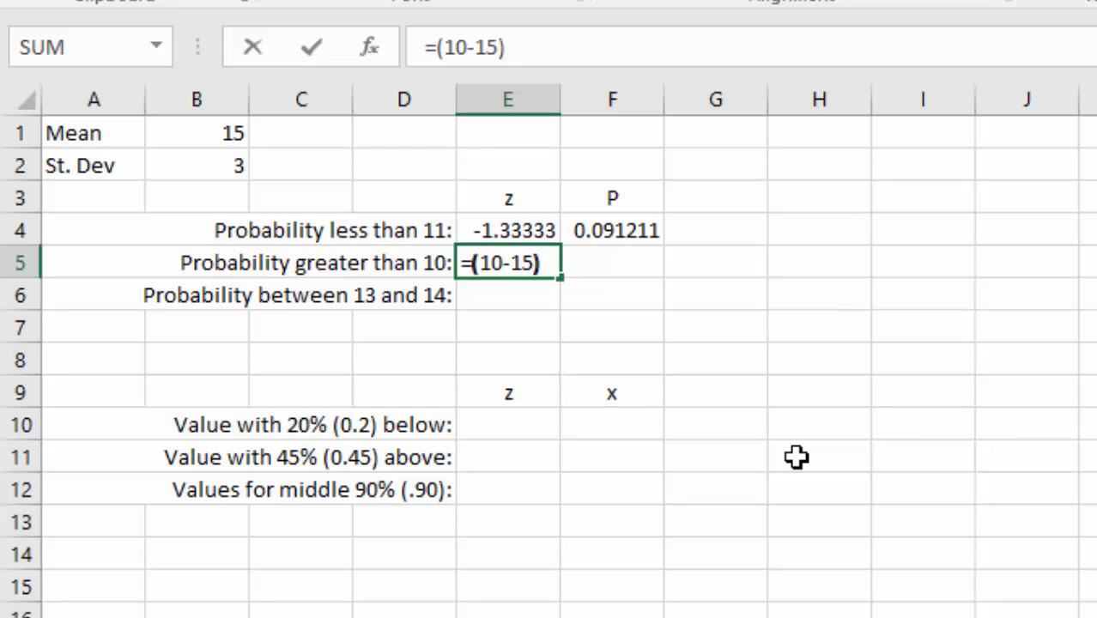
pyautogui.write('/3')
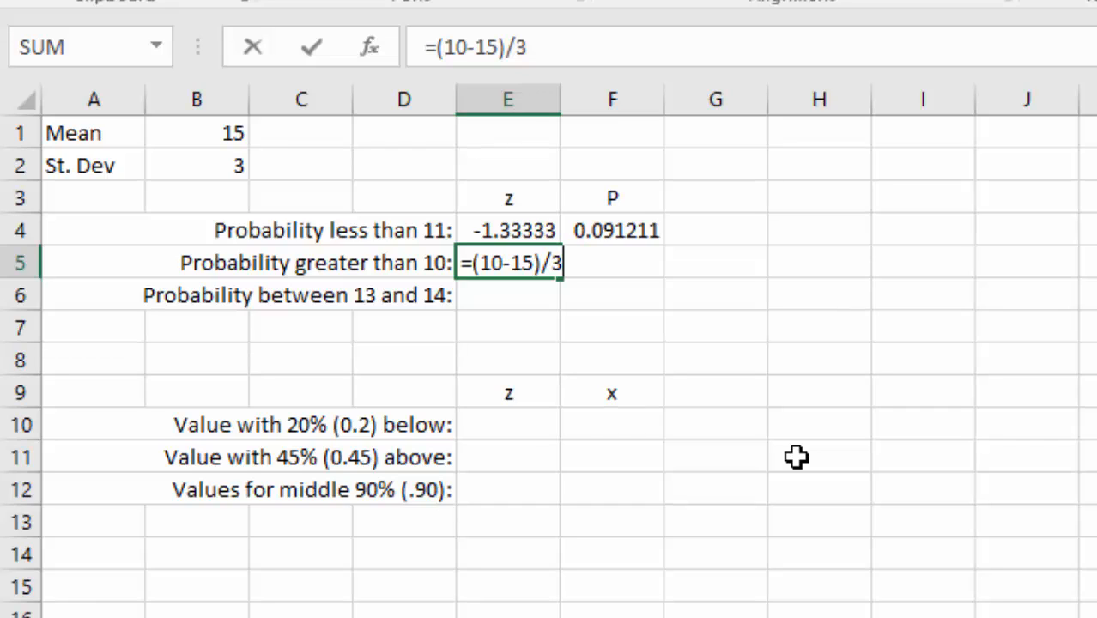
pyautogui.press('Tab')
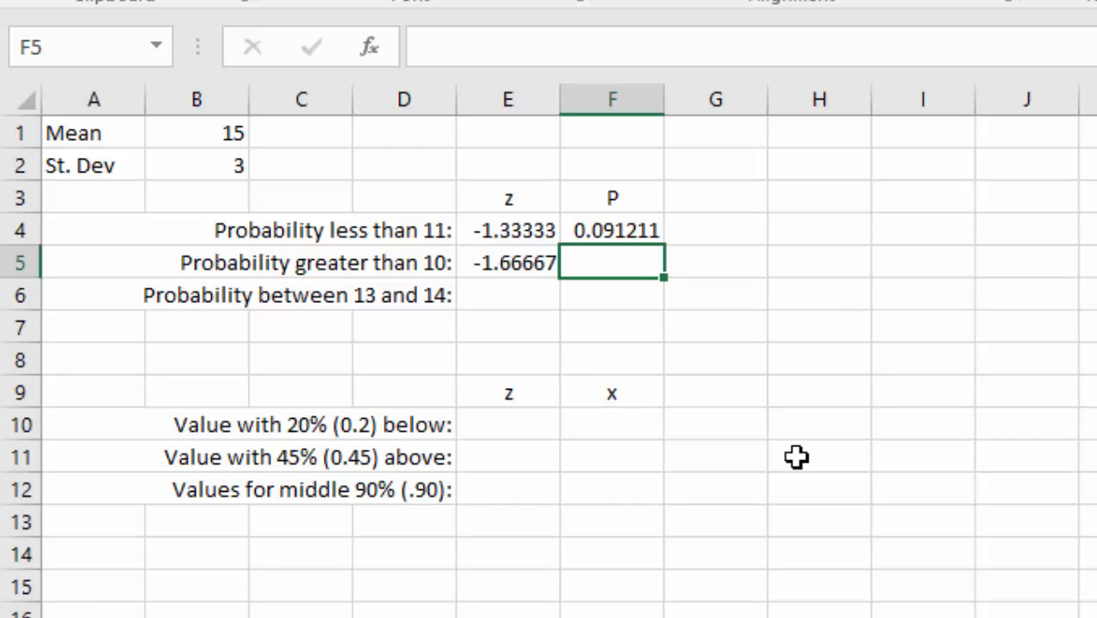
# Calculate the probability greater than 10 in cell F5 with the formula =1-norm.s.dist(E5,true).
pyautogui.write('=')
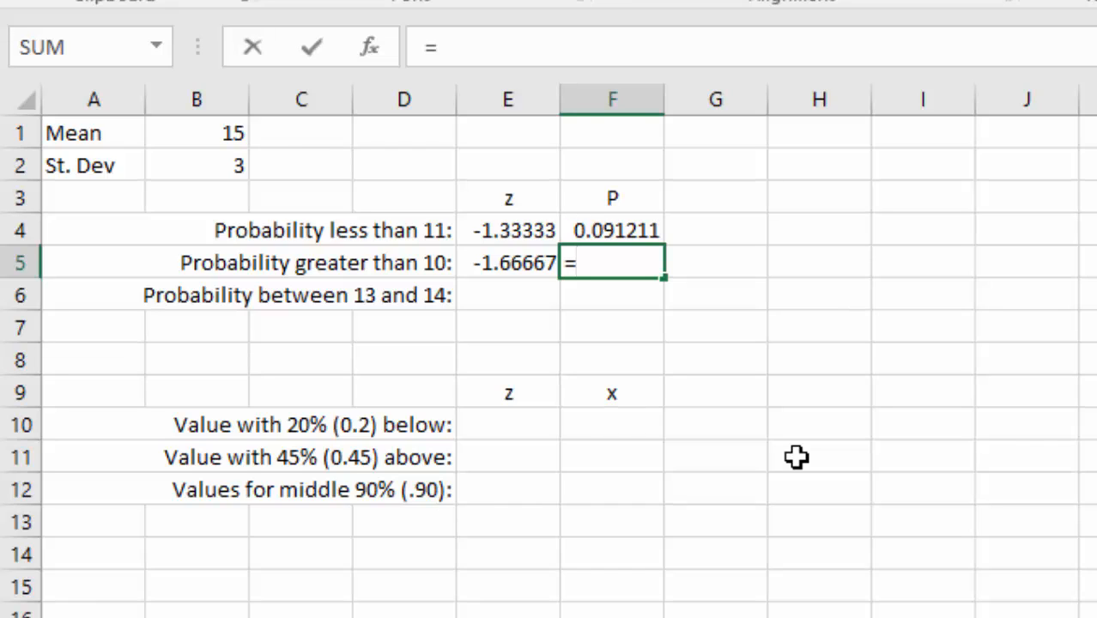
pyautogui.write('1-')
pyautogui.write('n')
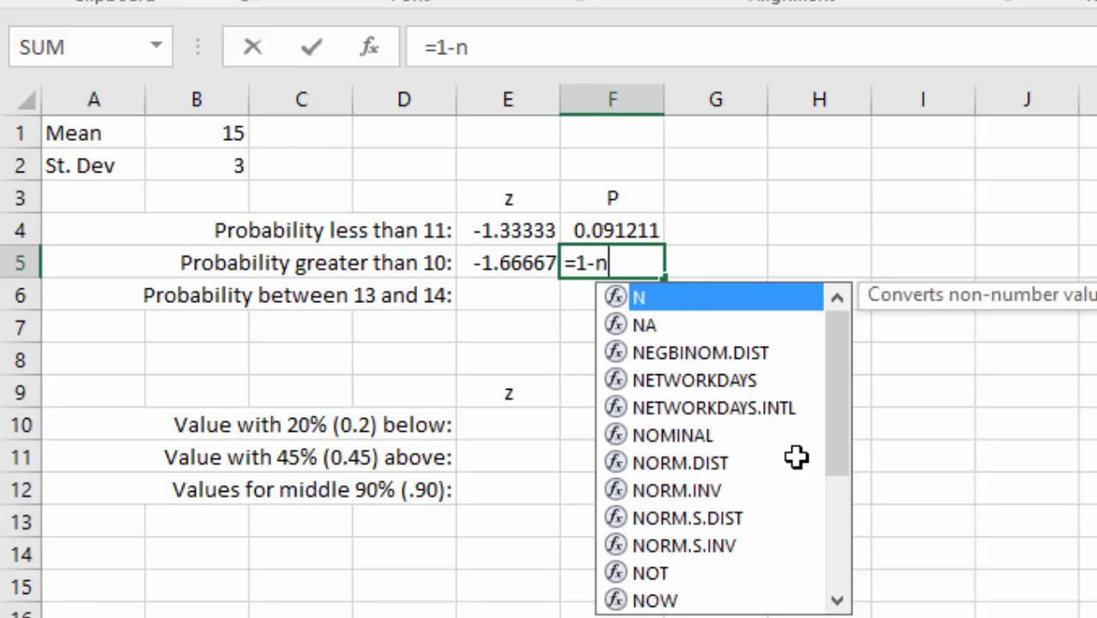
pyautogui.write('orm.')
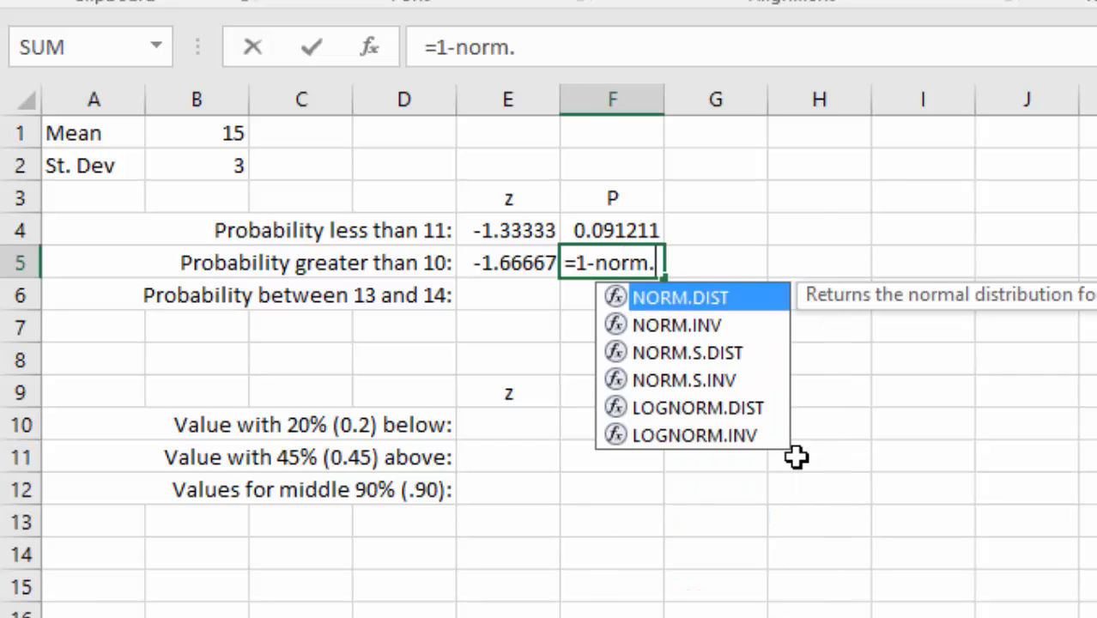
pyautogui.write('s.dist(')
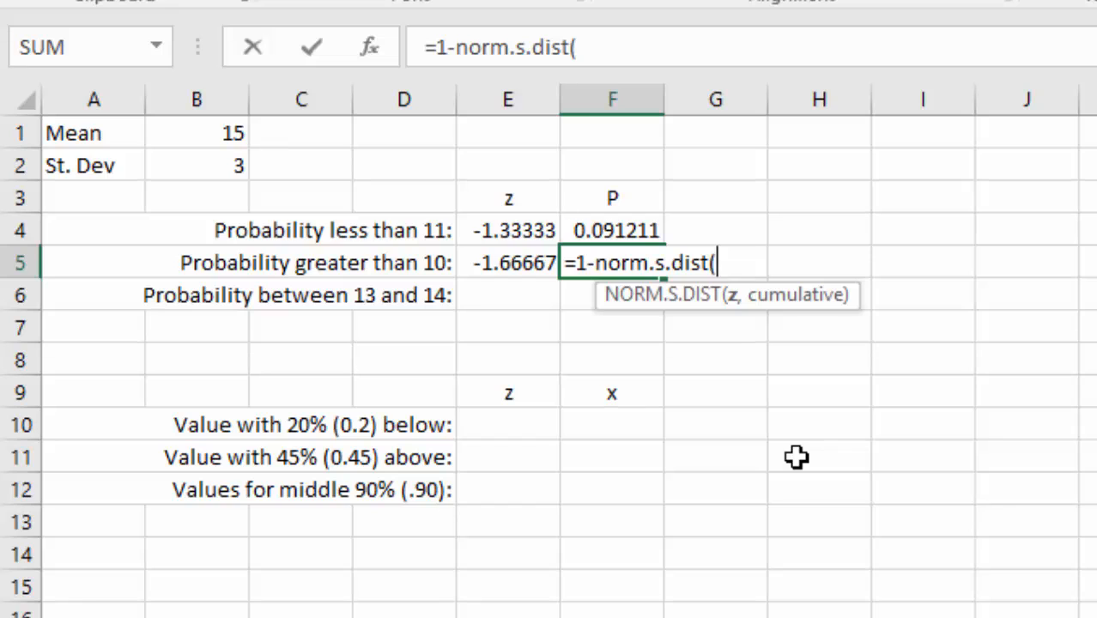
pyautogui.click(511, 261)
pyautogui.write(',true)')
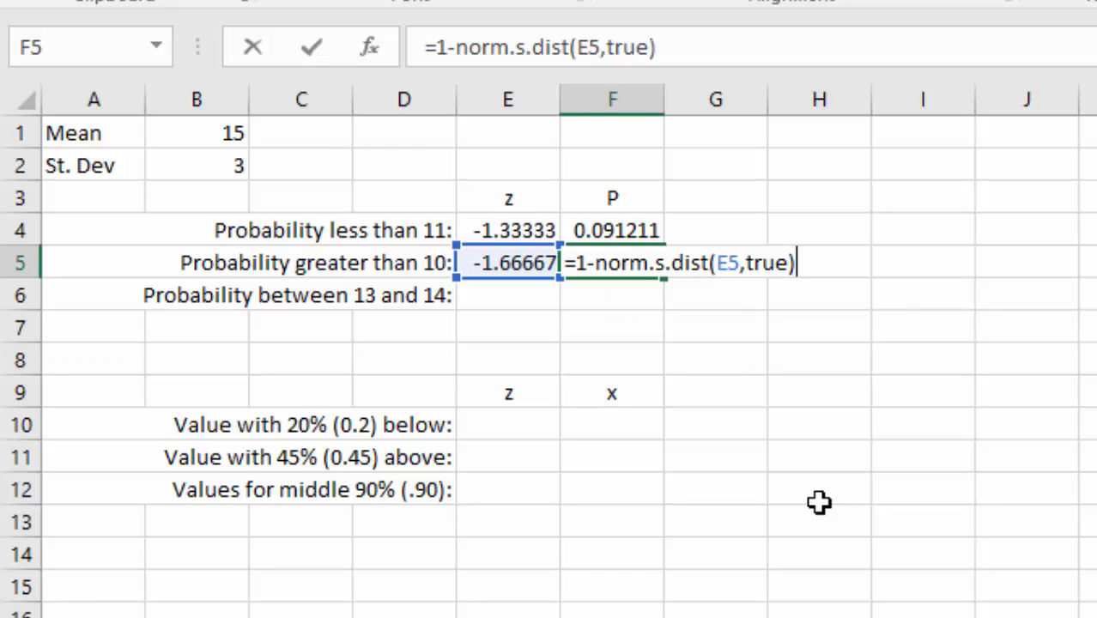
pyautogui.press('Return')
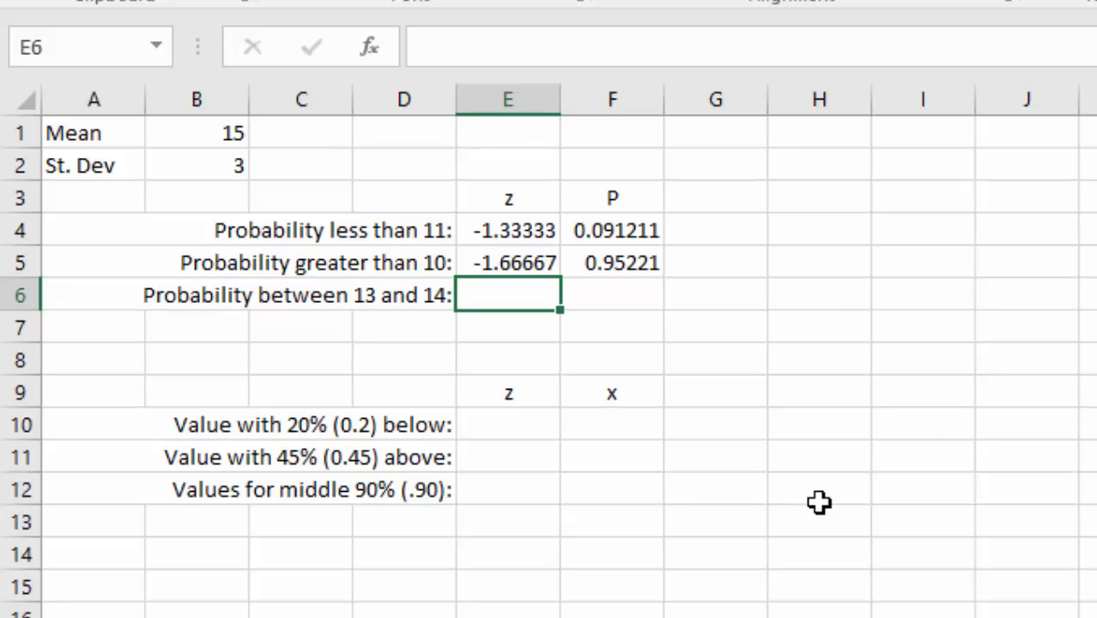
# Calculate the z-score for the lower bound 13 in cell E6 with the formula =(13-15)/3.
pyautogui.write('=(')
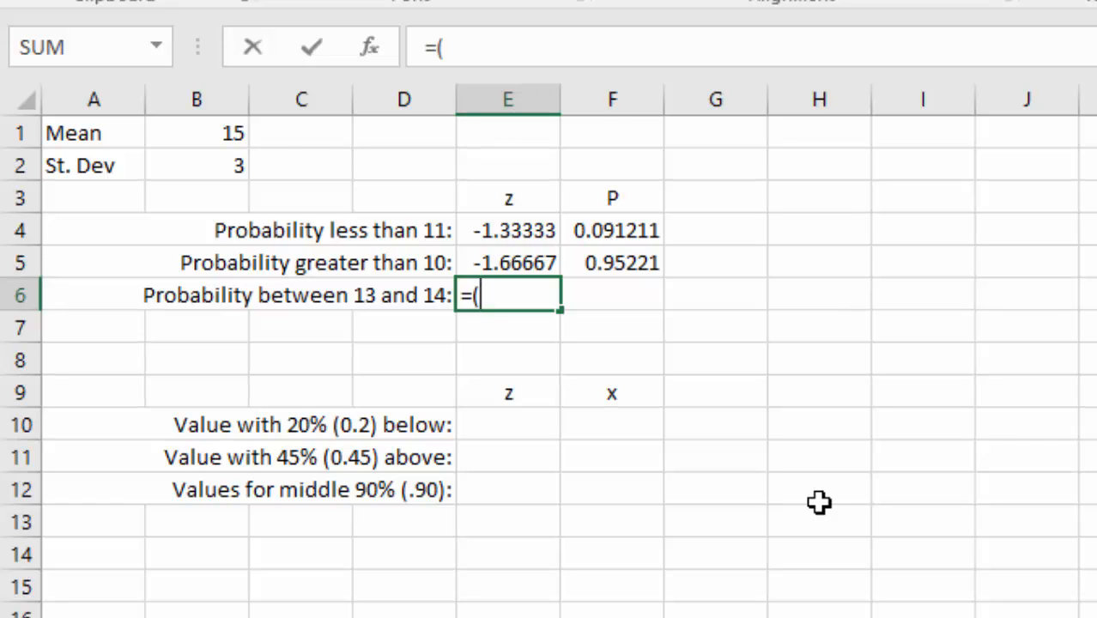
pyautogui.write('13-15')
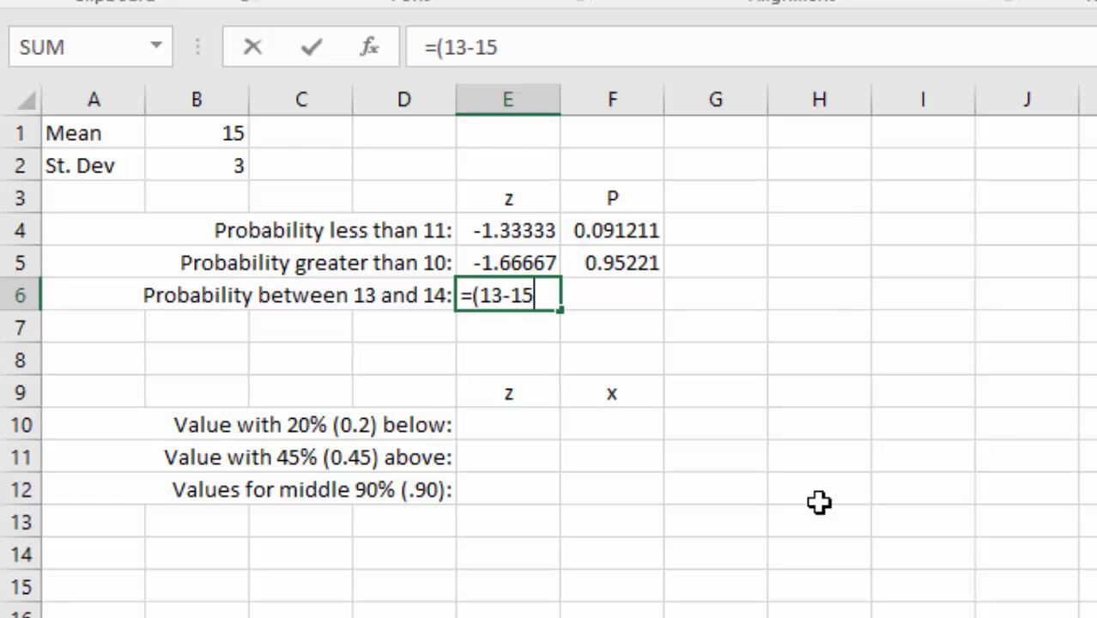
pyautogui.write(')/3')
pyautogui.press('Return')
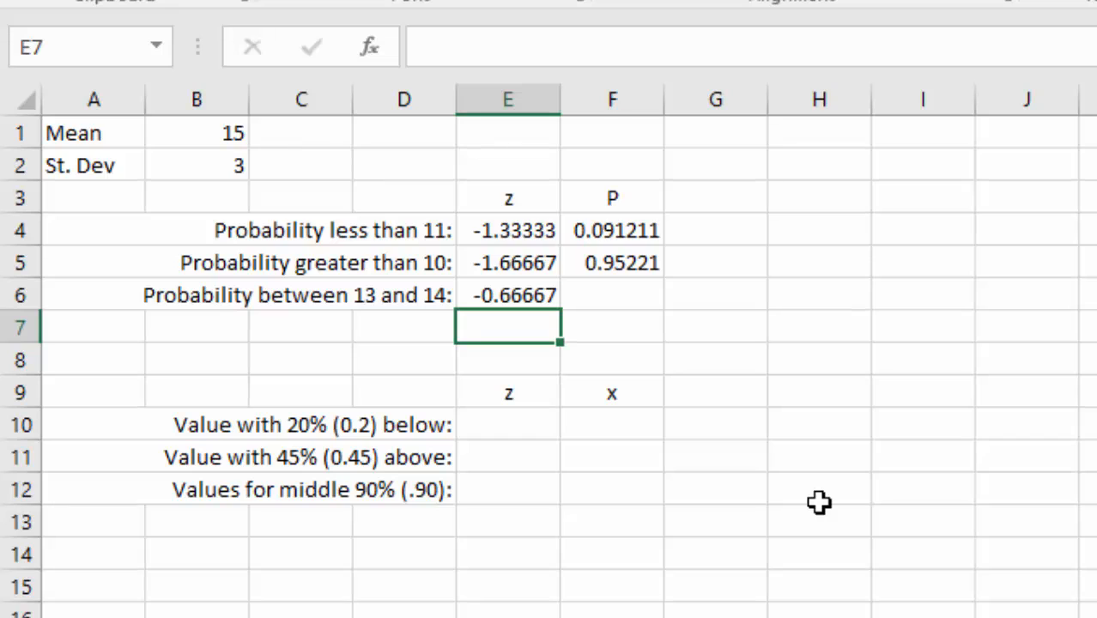
# Calculate the z-score for the upper bound 14 in cell E7 with the formula =(14-15)/3.
pyautogui.write('=(2')
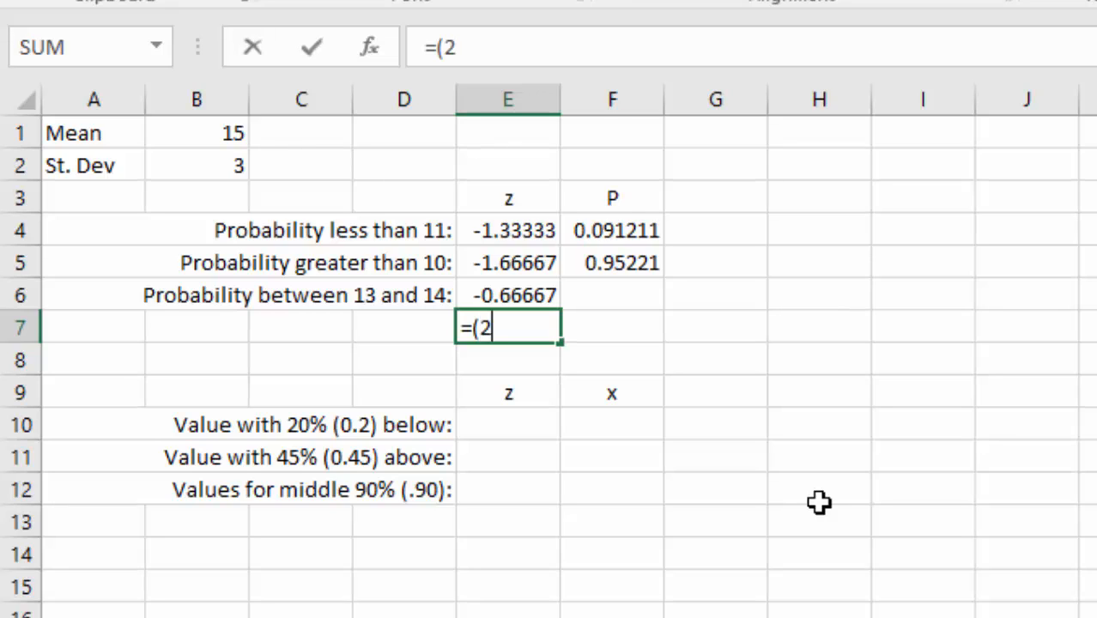
pyautogui.press('BackSpace')
pyautogui.write('14-')
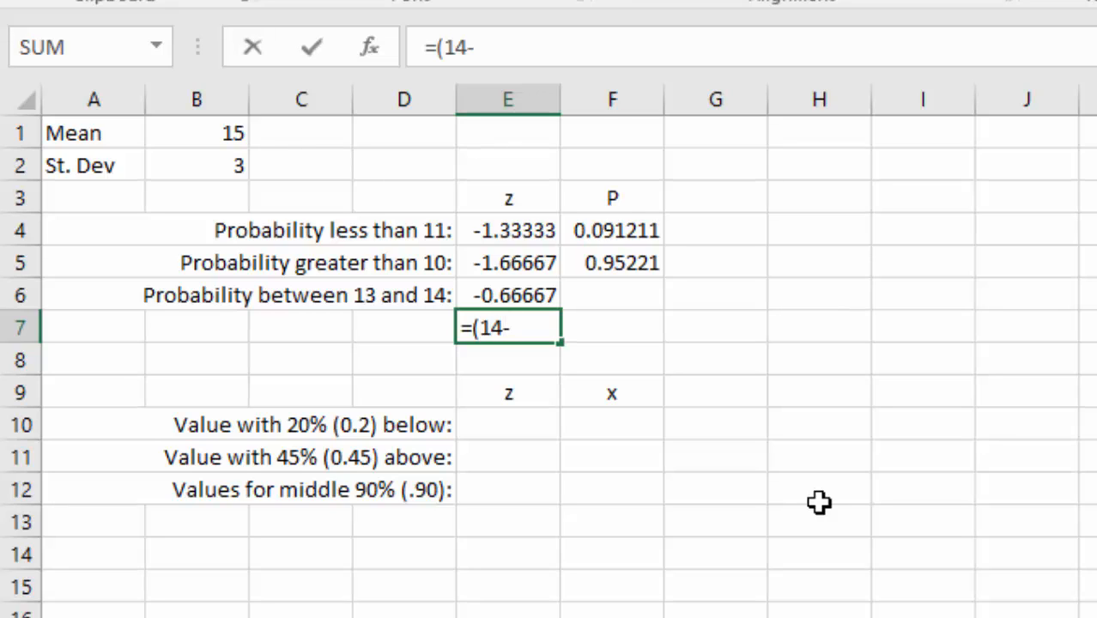
pyautogui.write('15)/')
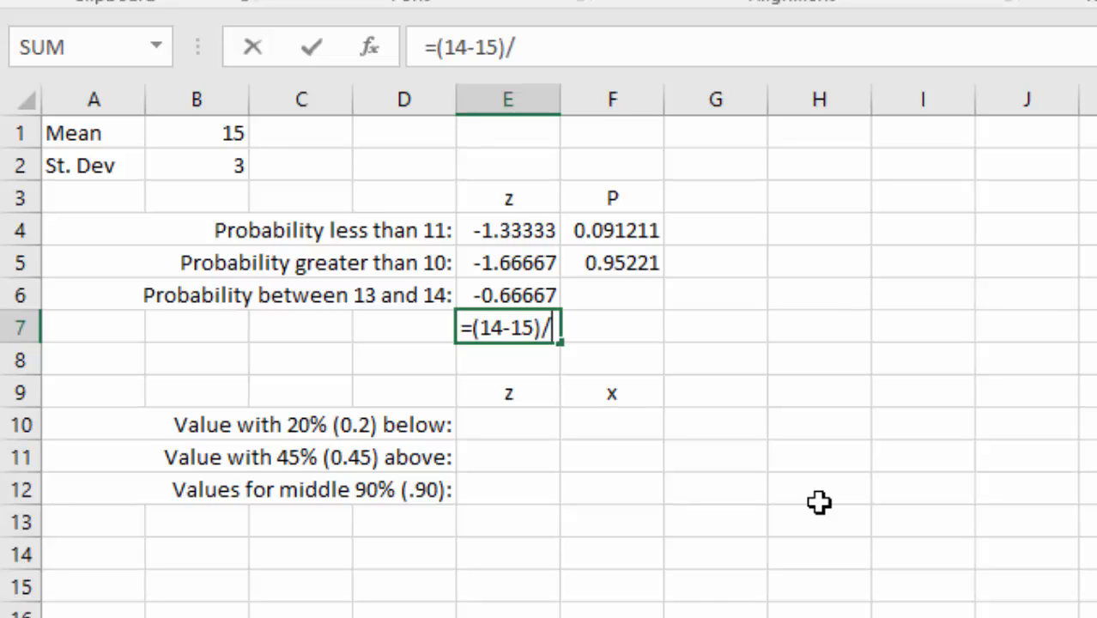
pyautogui.write('3')
pyautogui.press('Return')
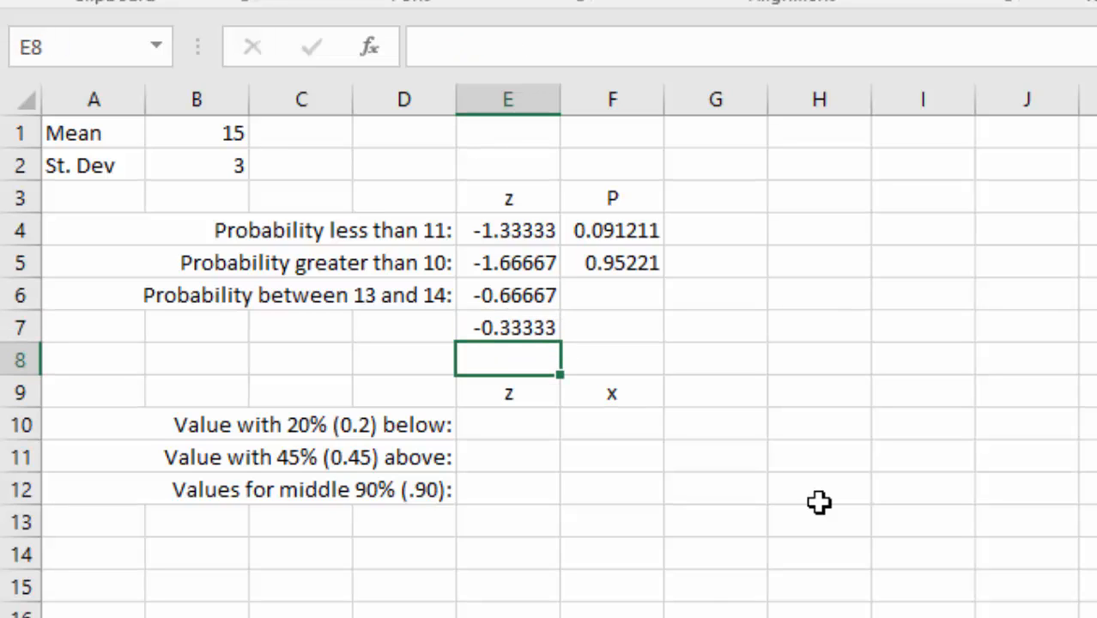
pyautogui.press('Right')
pyautogui.press('Up')
pyautogui.press('Up')
pyautogui.press('Left')
pyautogui.press('Down')
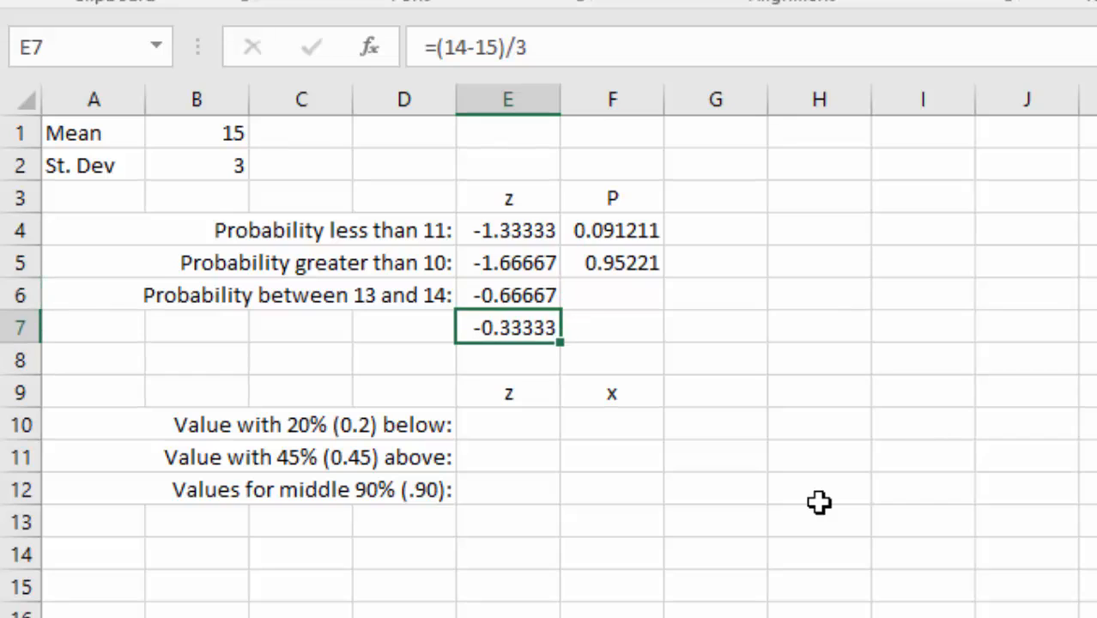
pyautogui.press('Up')
pyautogui.press('Up')
pyautogui.press('Down')
pyautogui.press('Down')
# Calculate the probability below the lower bound 13 in cell F6 with the formula =norm.s.dist(E6,true).
pyautogui.press('Right')
pyautogui.press('Up')
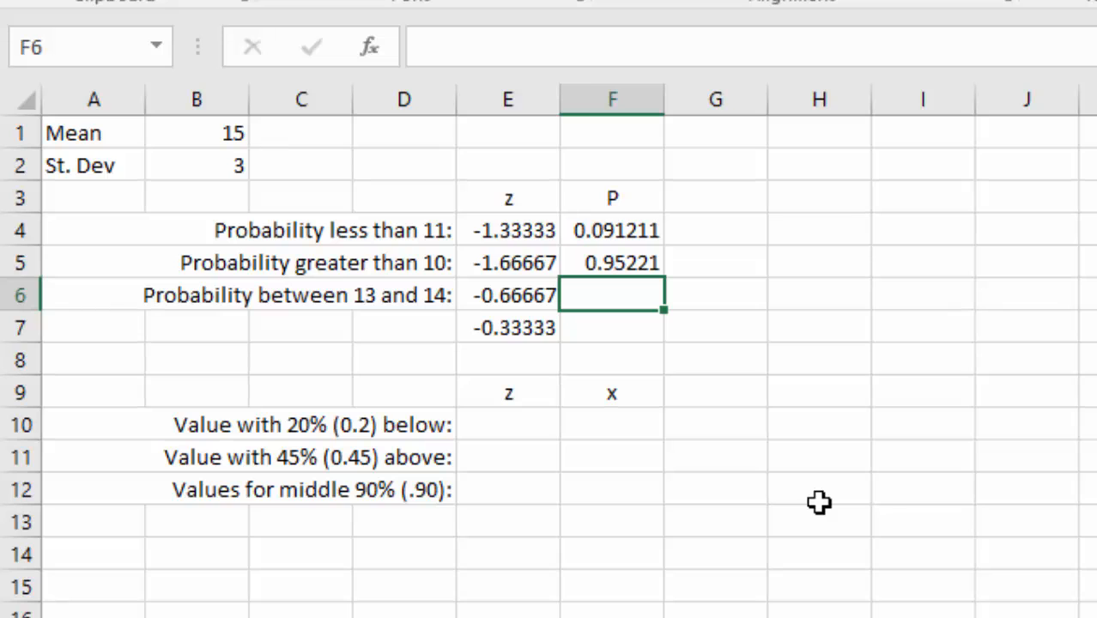
pyautogui.write('=')
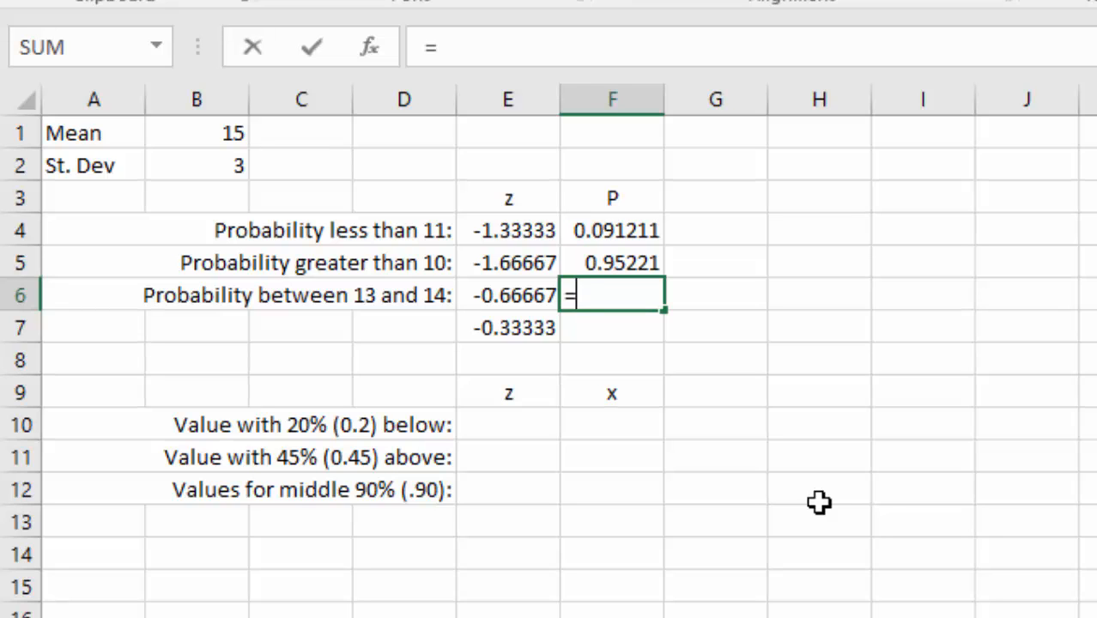
pyautogui.write('norm.s')
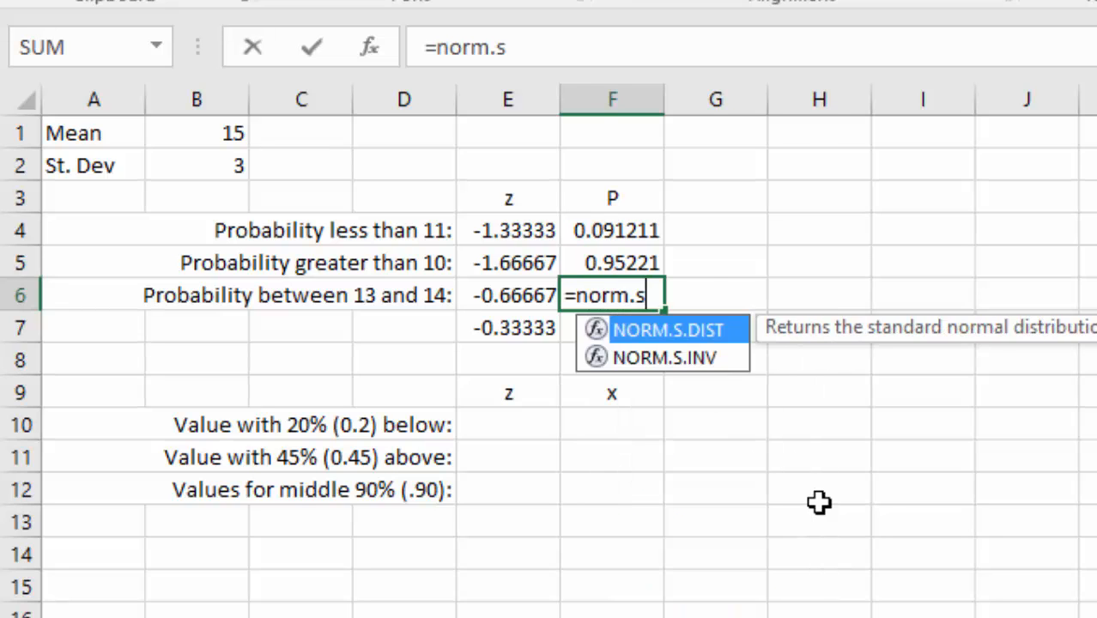
pyautogui.write('.dist(')
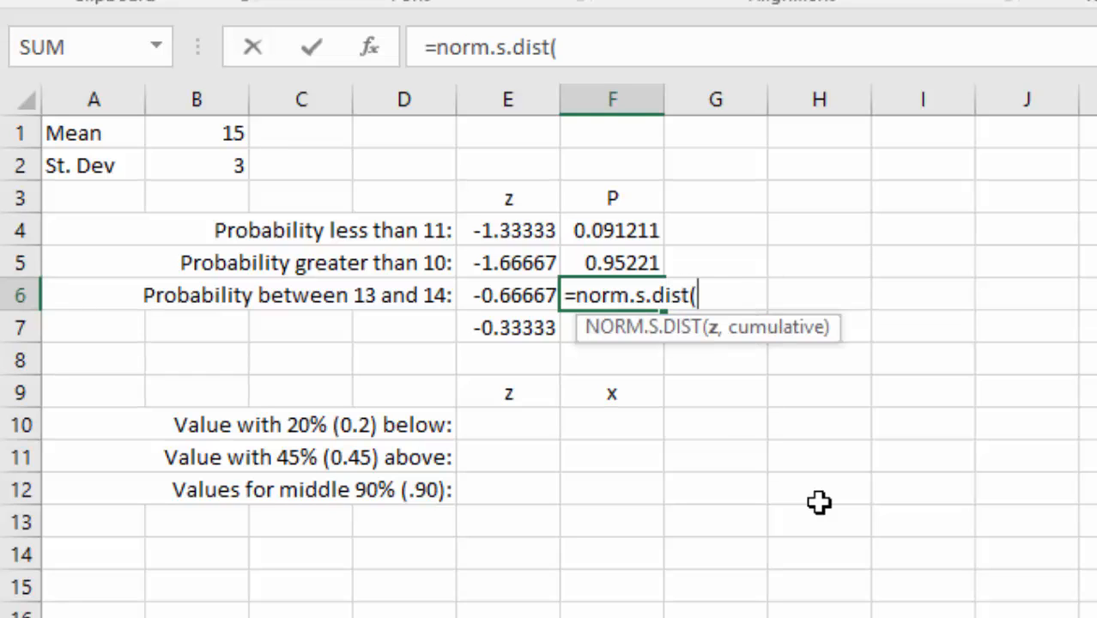
pyautogui.click(490, 295)
pyautogui.write(',true)')
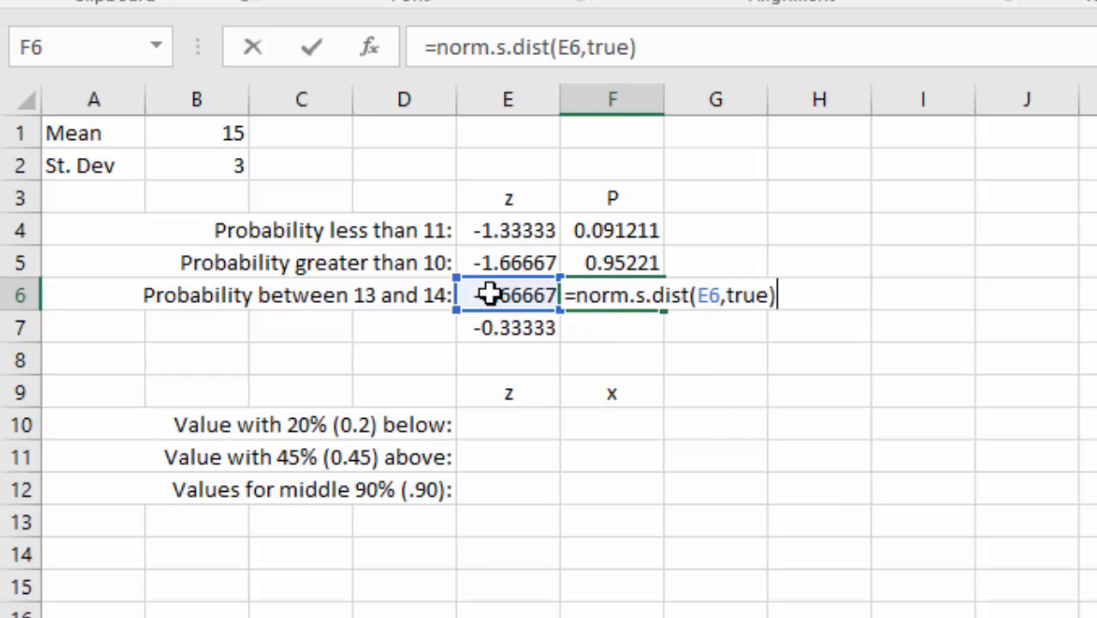
pyautogui.press('Return')
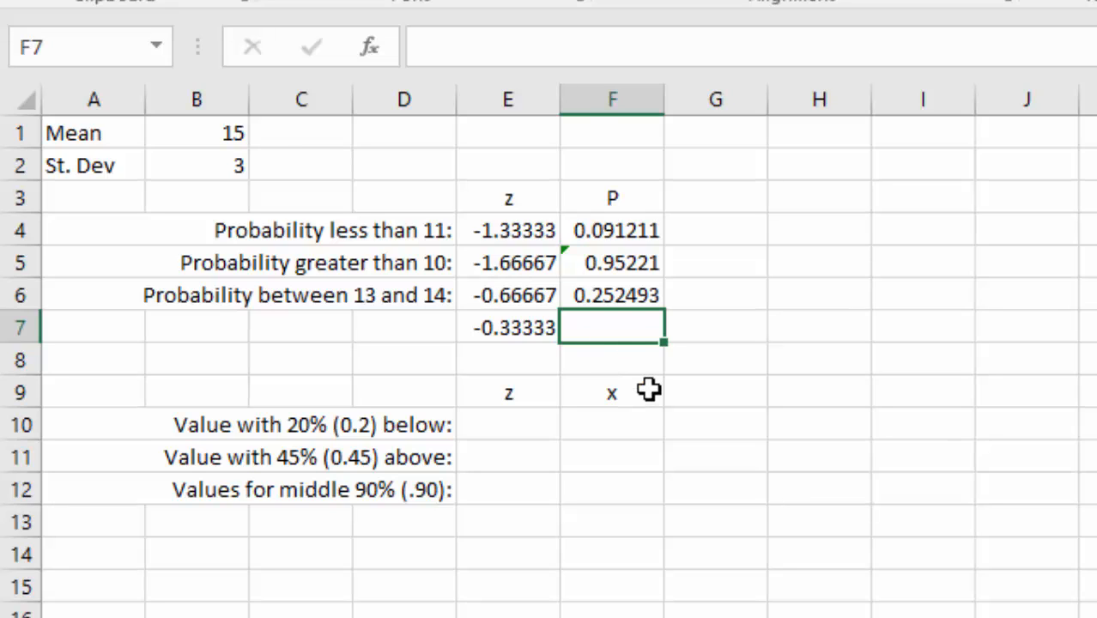
# Calculate the probability below the upper bound 14 in cell F7 with the formula =norm.s.dist(E7,true).
pyautogui.write('-')
pyautogui.press('BackSpace')
pyautogui.write('=')
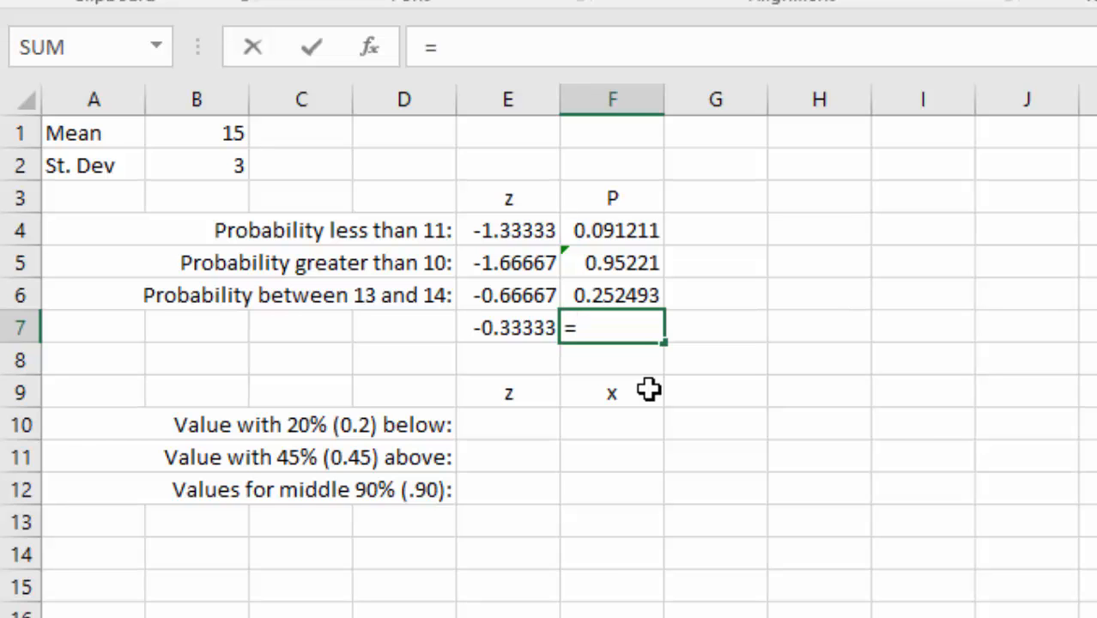
pyautogui.write('norm.d')
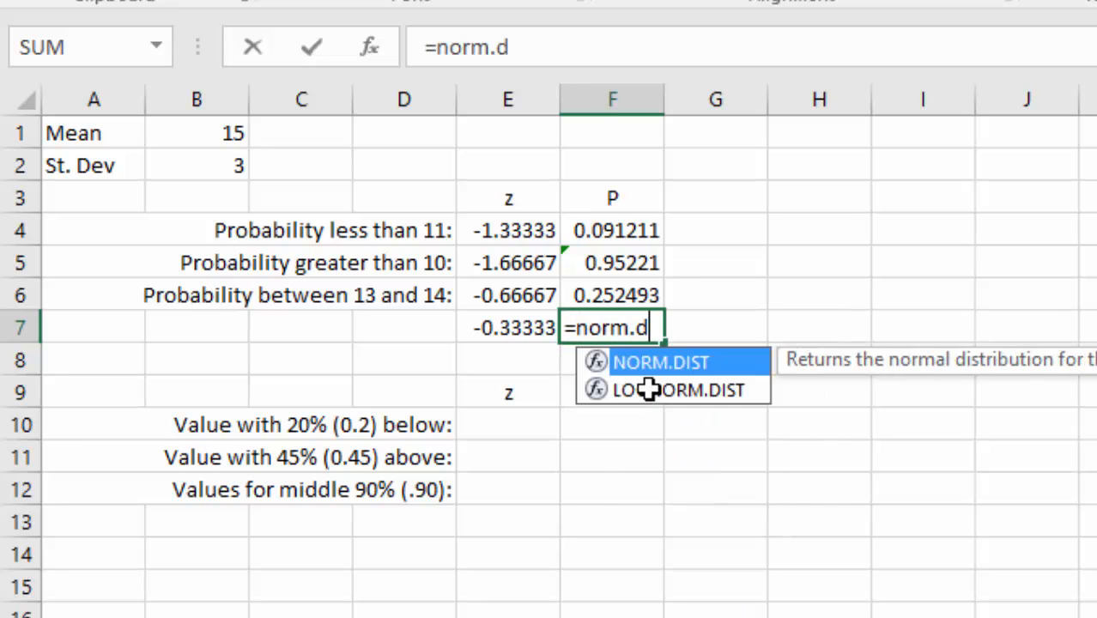
pyautogui.press('BackSpace')
pyautogui.write('s.s')
pyautogui.press('BackSpace')
pyautogui.write('di')
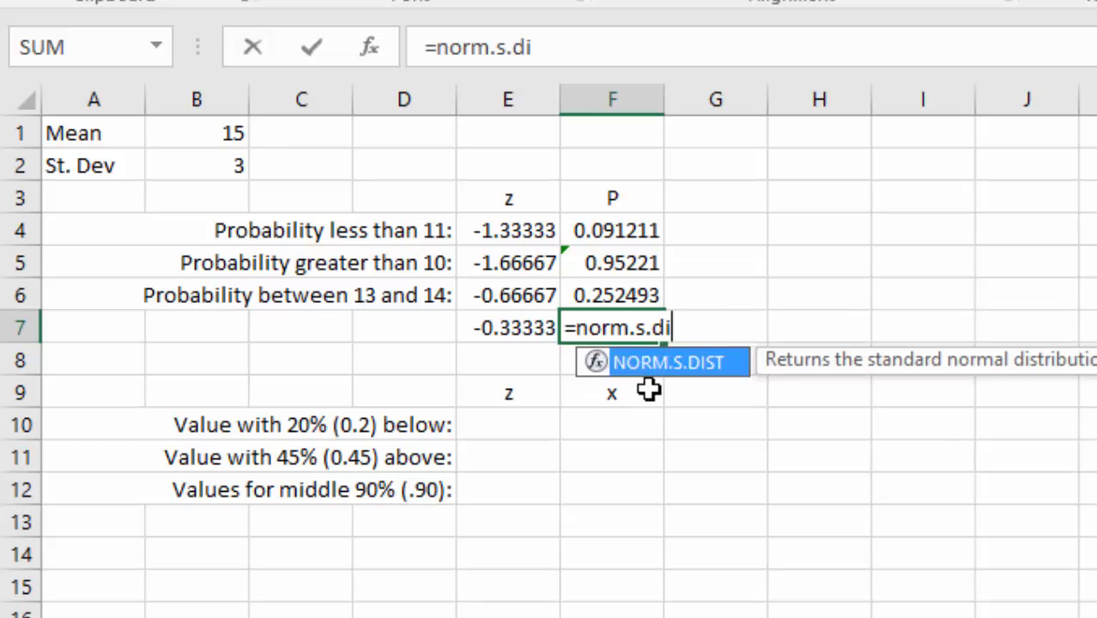
pyautogui.write('st(')
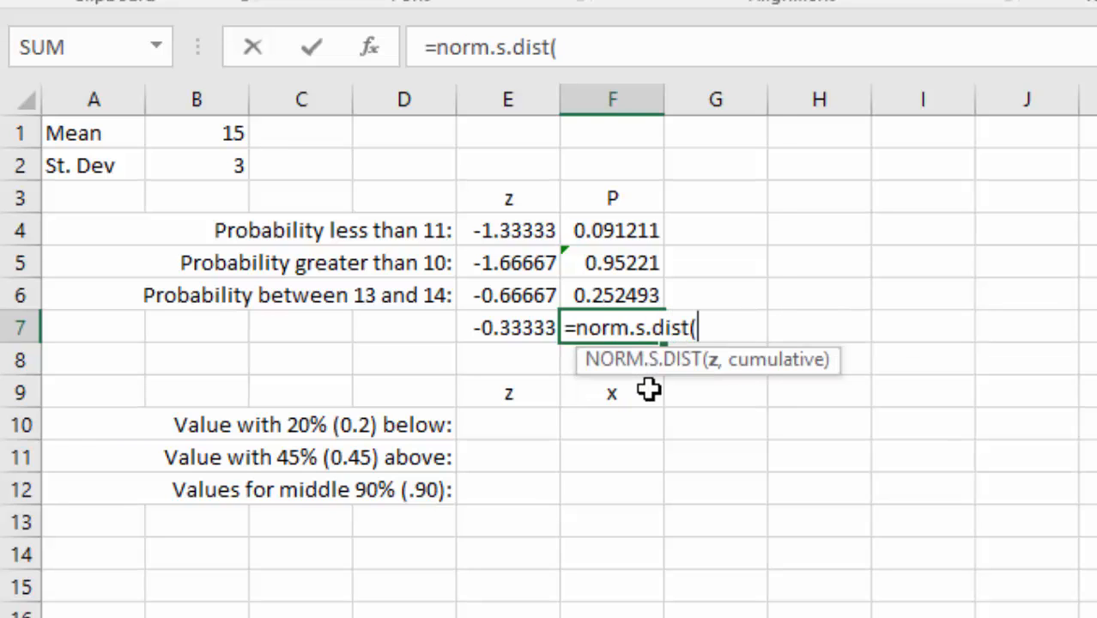
pyautogui.click(501, 321)
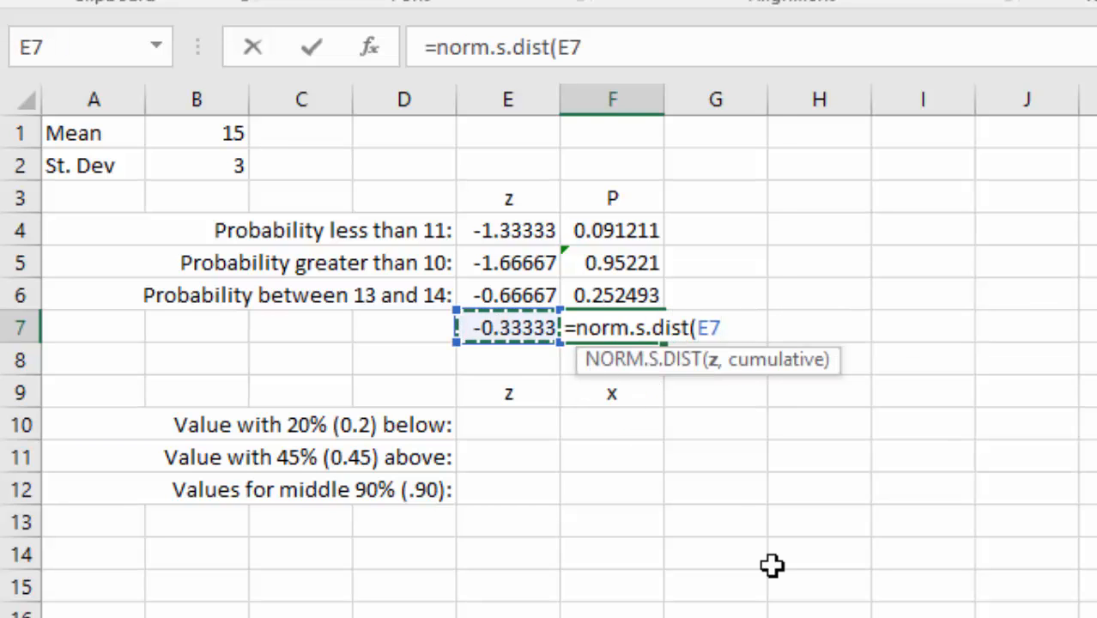
pyautogui.write(',true)')
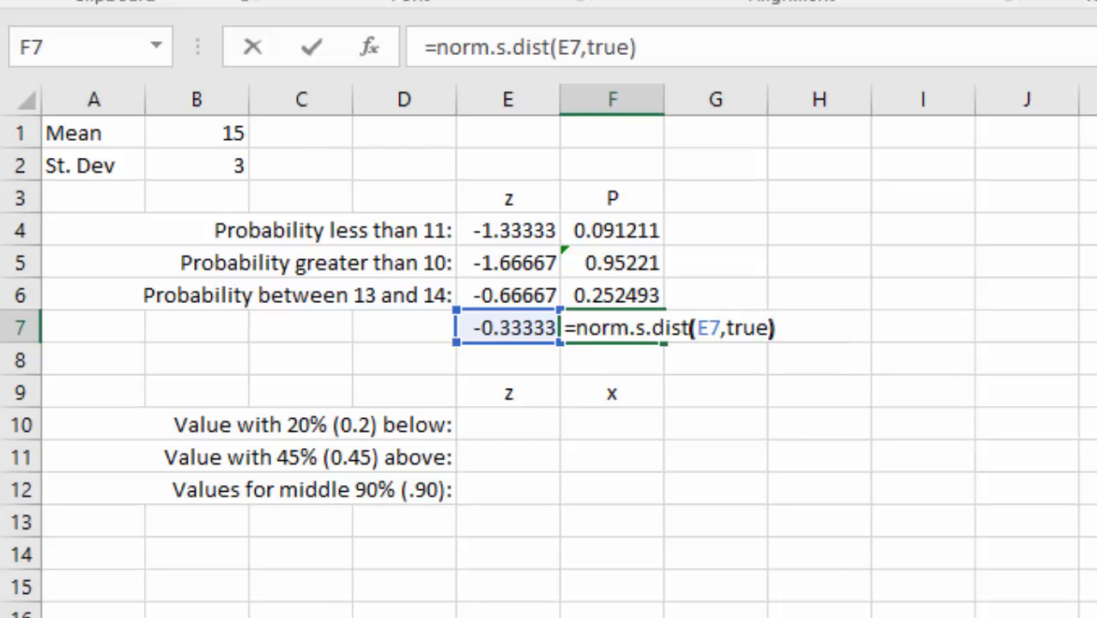
pyautogui.press('Return')
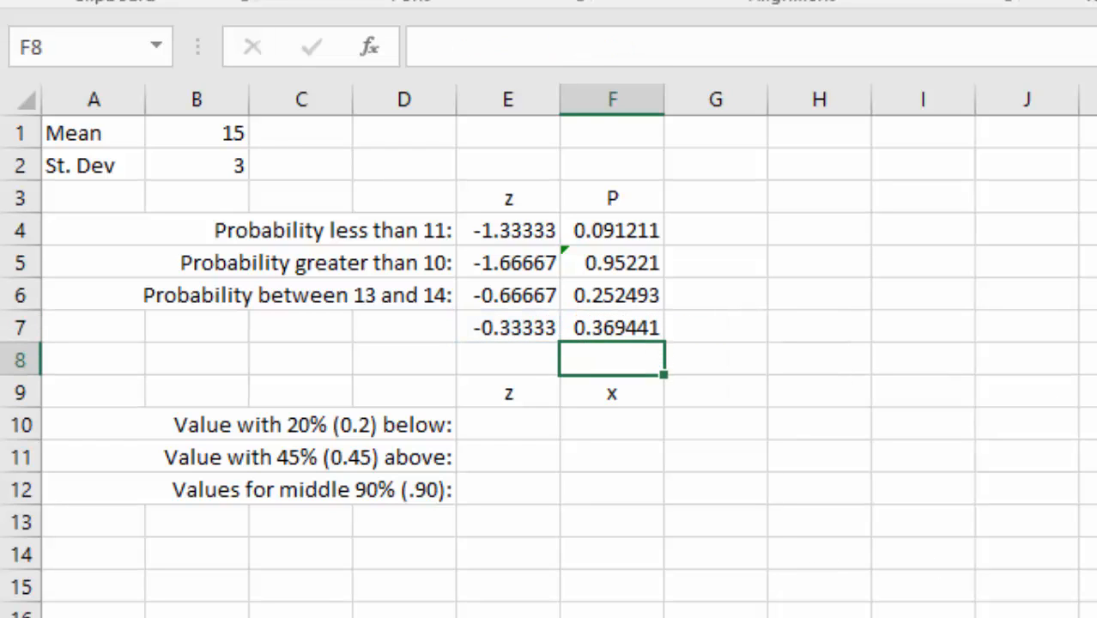
# Calculate the difference between the two cumulative probabilities in cell F8 with the formula =F7-F6.
pyautogui.press('Up')
pyautogui.press('Down')
pyautogui.write('=')
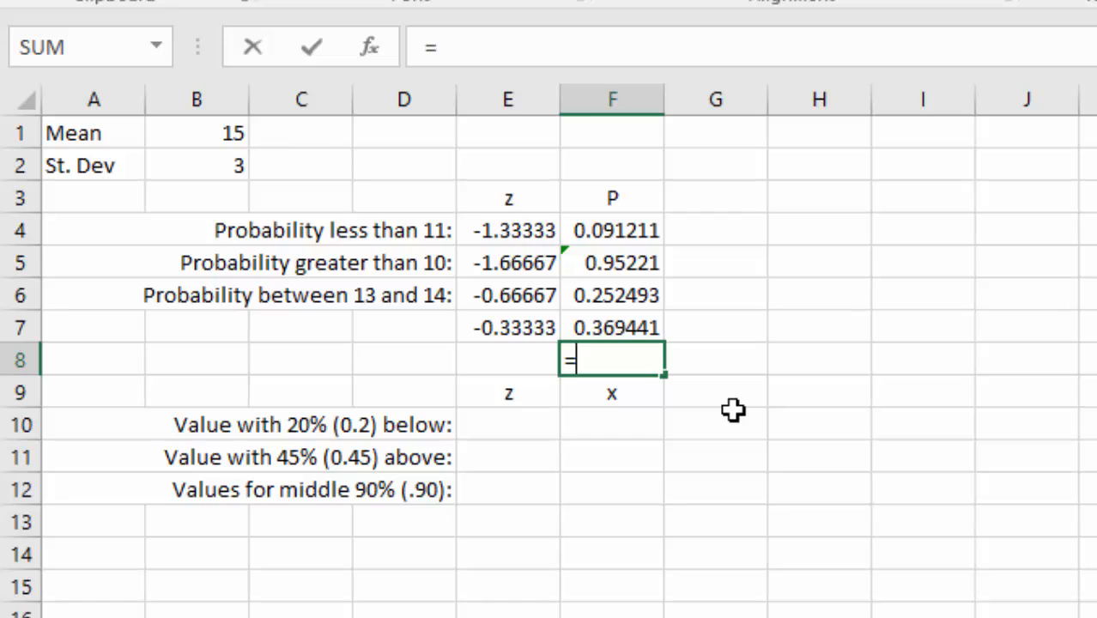
pyautogui.click(601, 329)
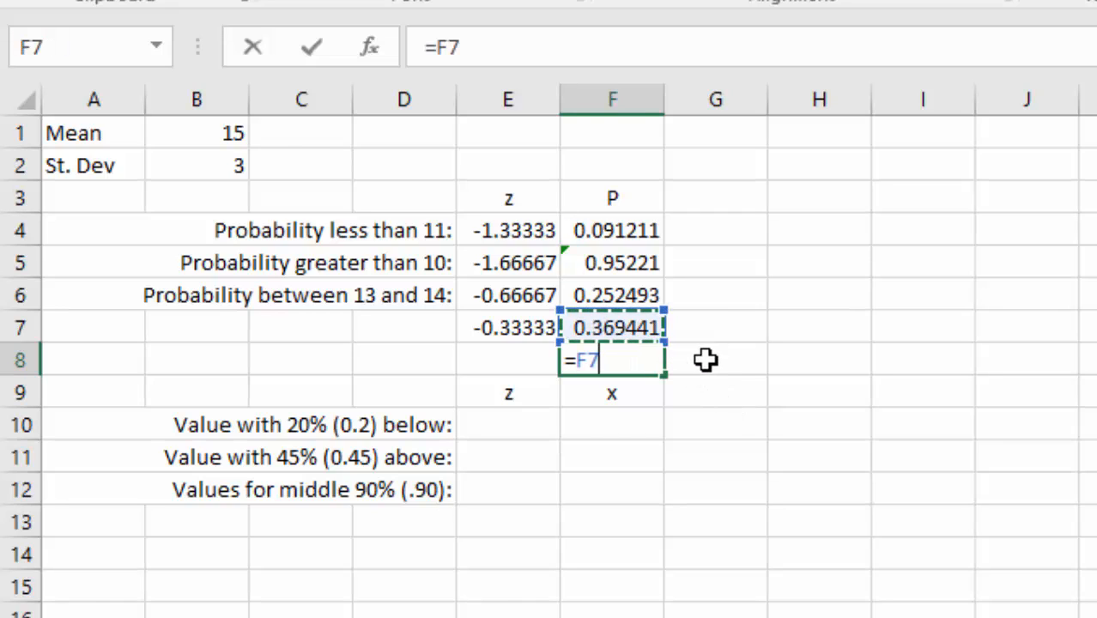
pyautogui.write('-')
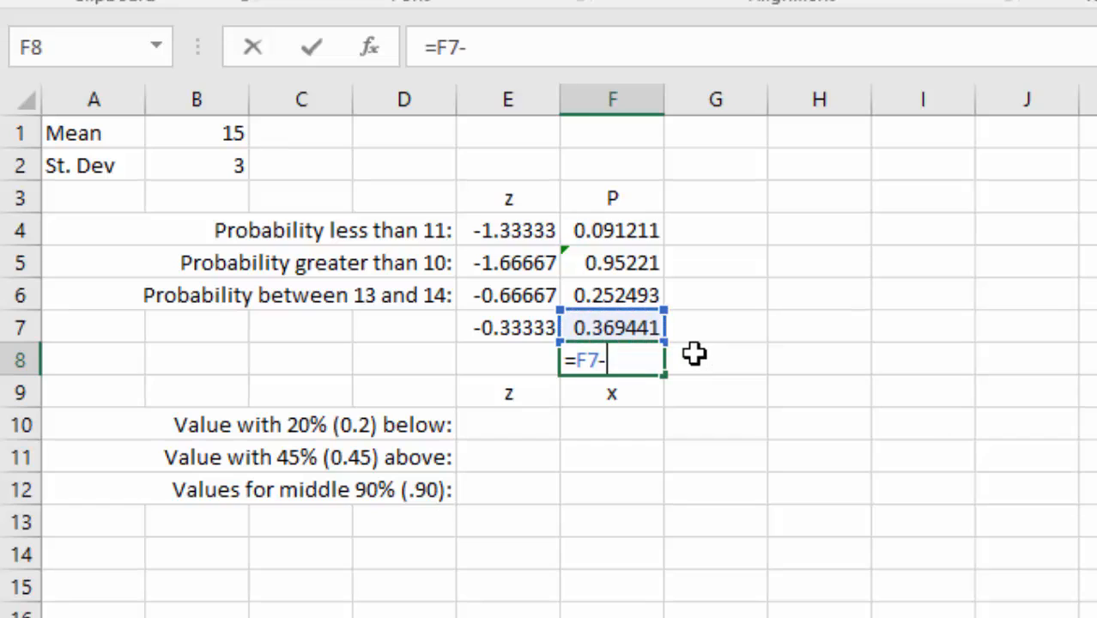
pyautogui.click(606, 291)
pyautogui.press('Return')
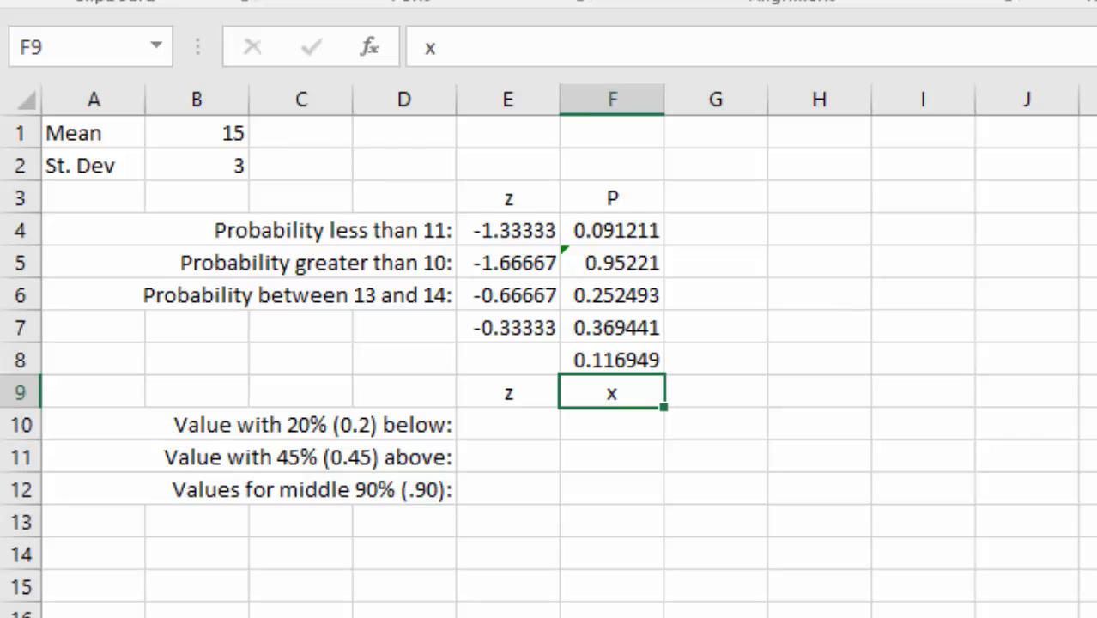
# Clear the three probability formulas in cells F6 to F8.
pyautogui.press('Up')
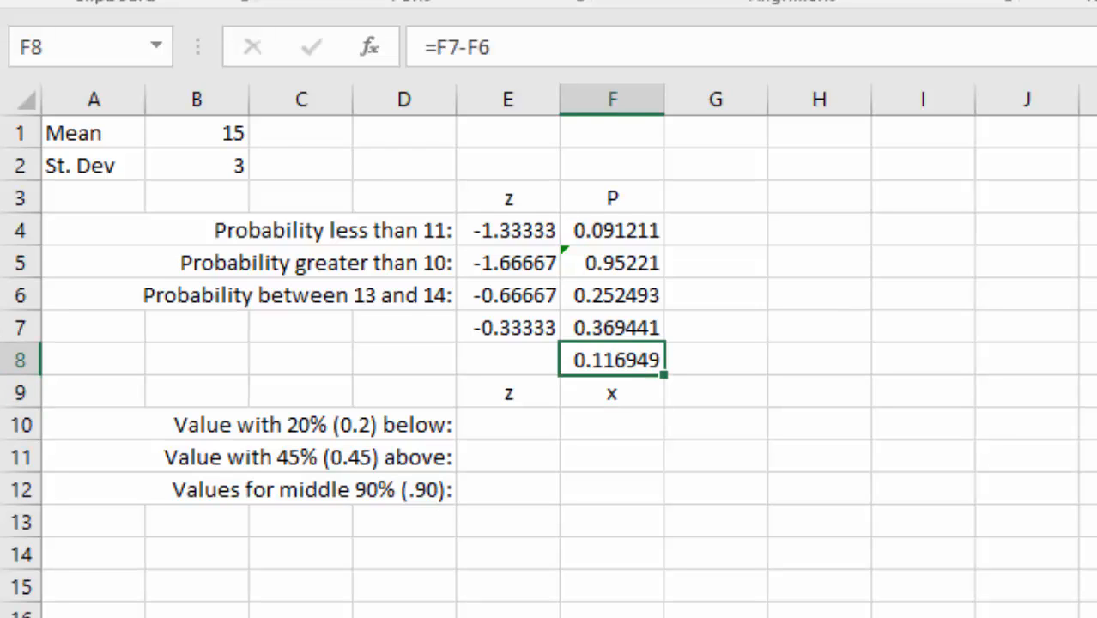
pyautogui.hotkey('shift', 'Up')
pyautogui.hotkey('shift', 'Up')
pyautogui.press('Delete')
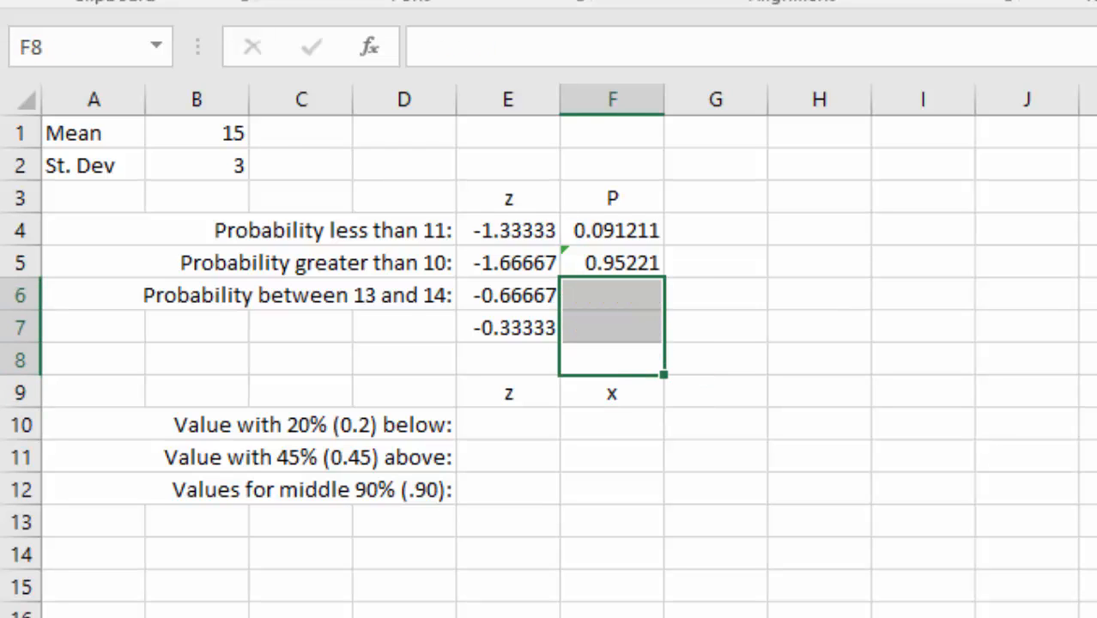
# Calculate the probability between 13 and 14 in cell F6 with the single formula =norm.s.dist(E7,true)-norm.s.dist(E6,true).
pyautogui.press('Up')
pyautogui.press('Up')
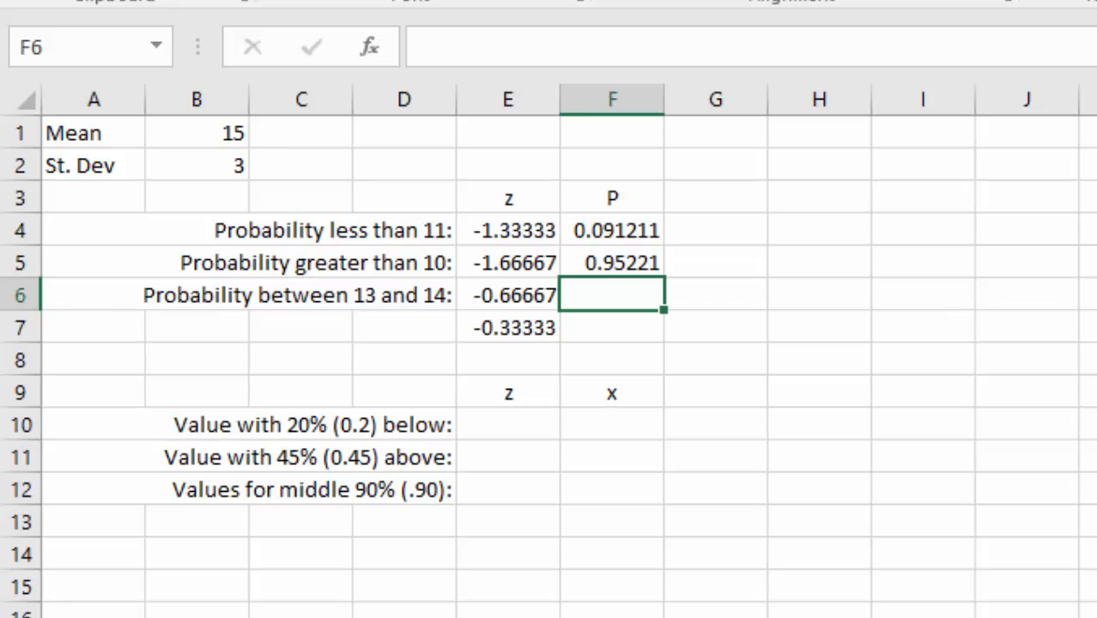
pyautogui.write('=')
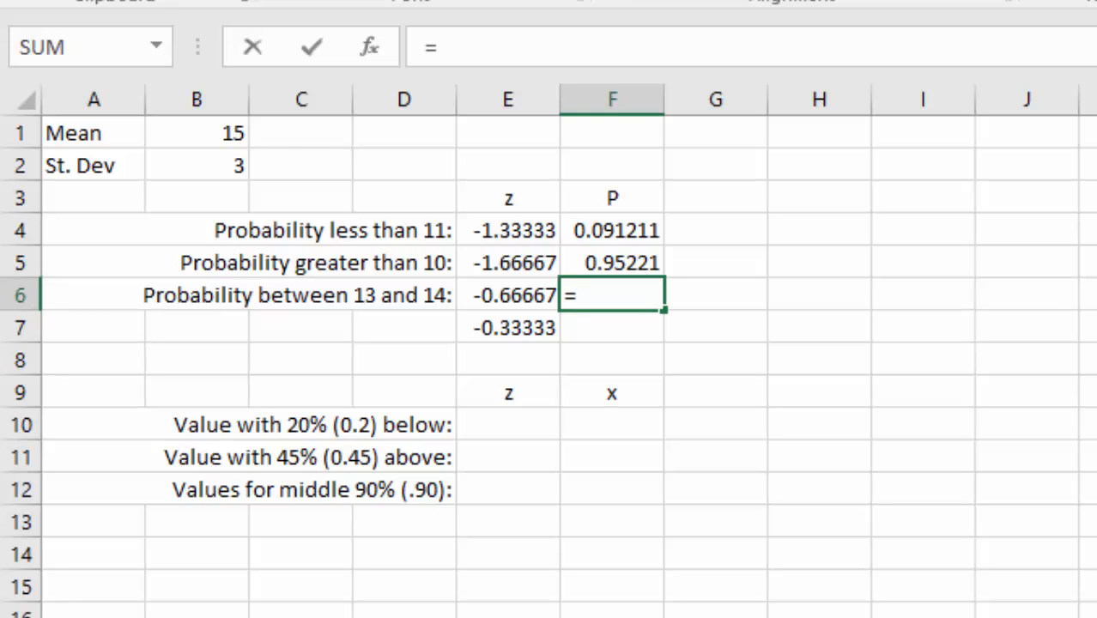
pyautogui.write('norm')
pyautogui.press('BackSpace')
pyautogui.write('norm.s.dist(')
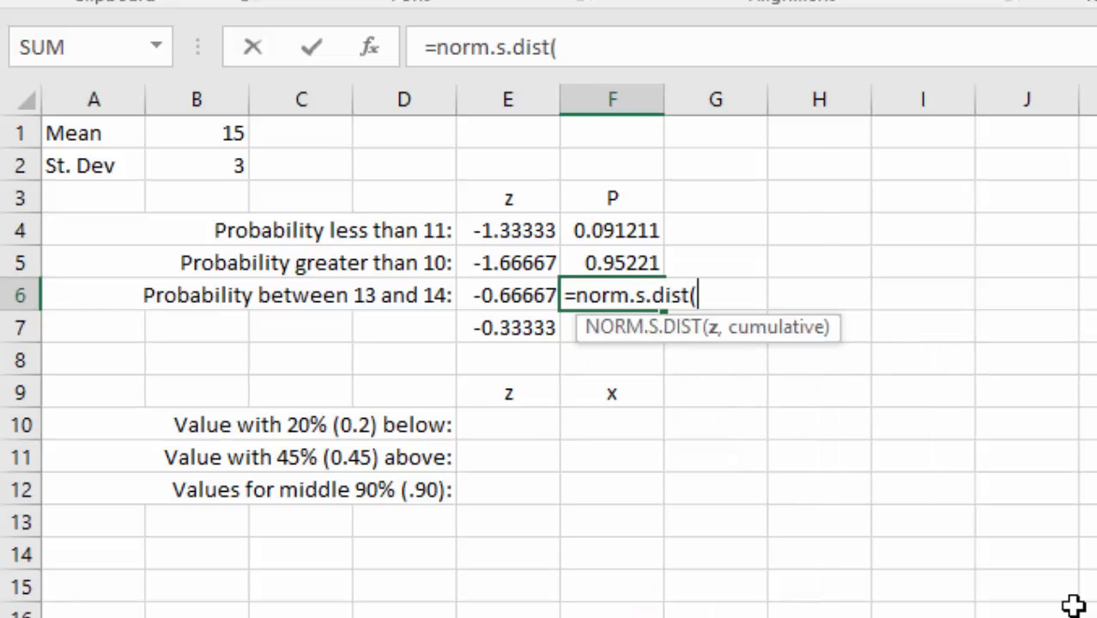
pyautogui.click(499, 329)
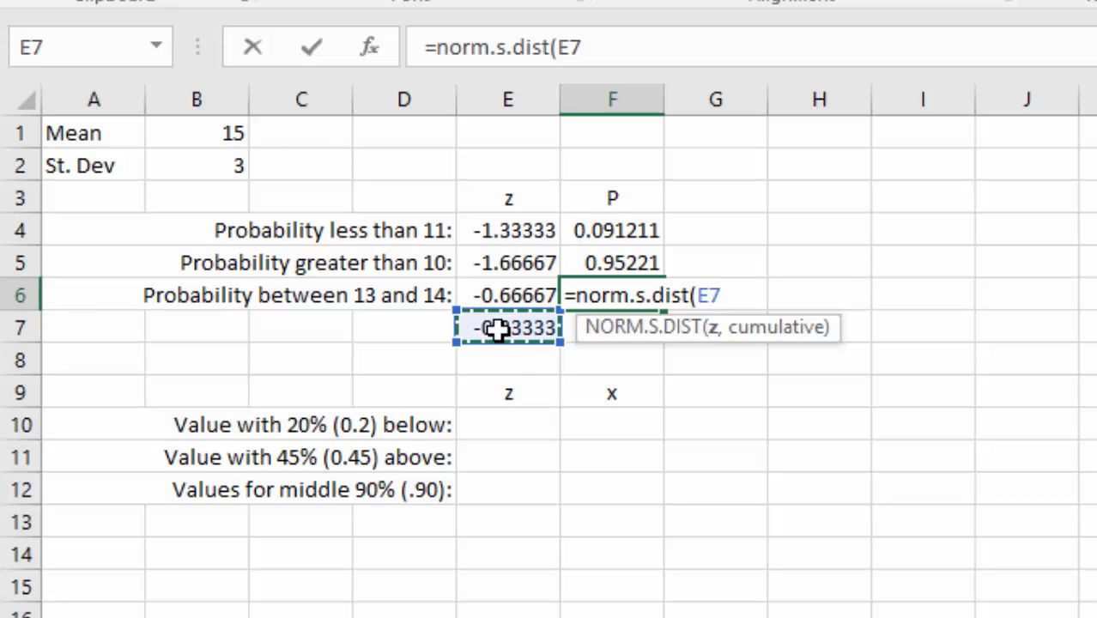
pyautogui.write(',true)')
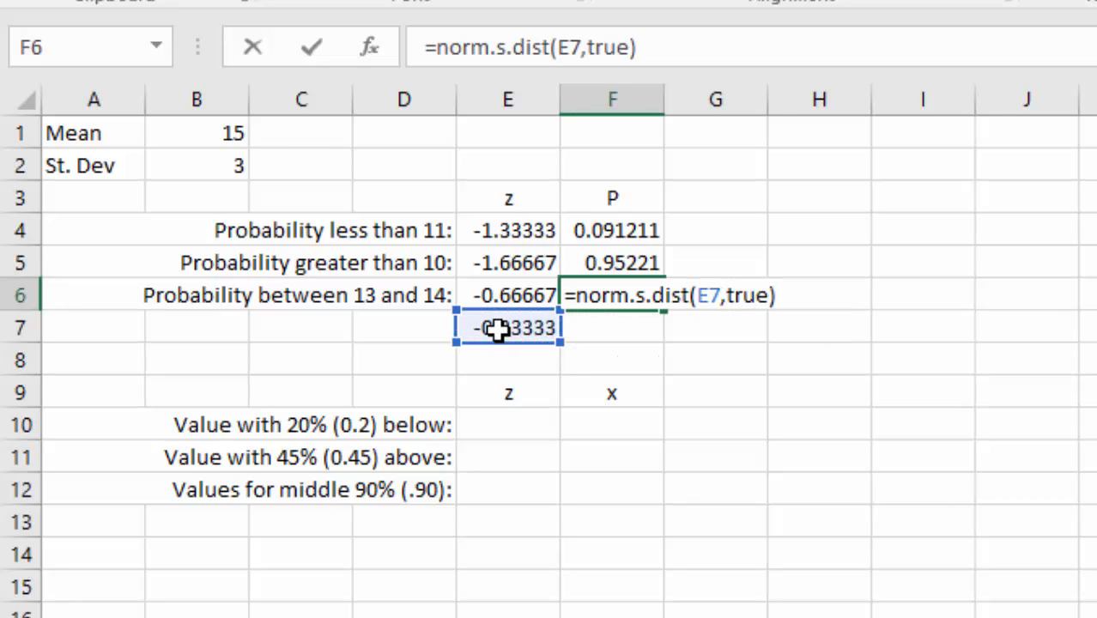
pyautogui.write('-')
pyautogui.write('norm.')
pyautogui.write('s.dist')
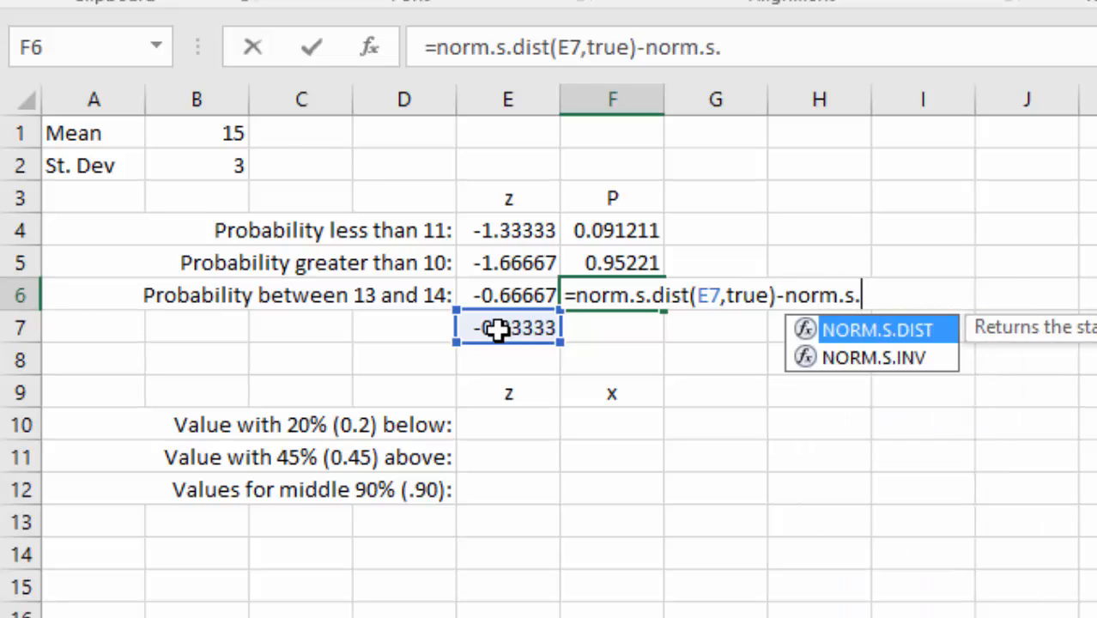
pyautogui.write('(')
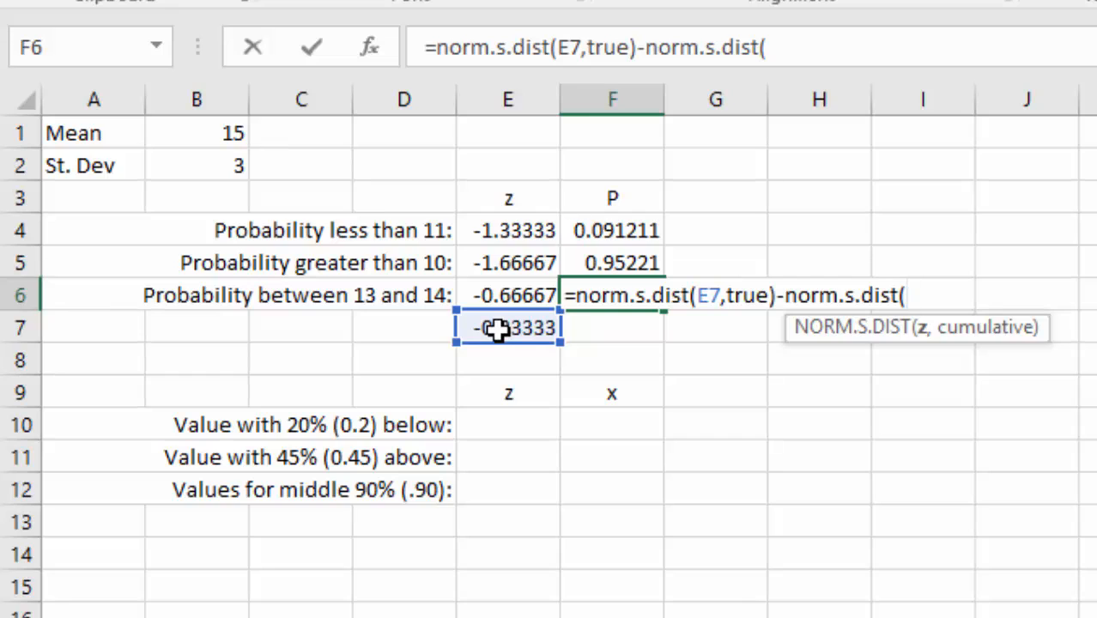
pyautogui.click(498, 296)
pyautogui.write(',true)')
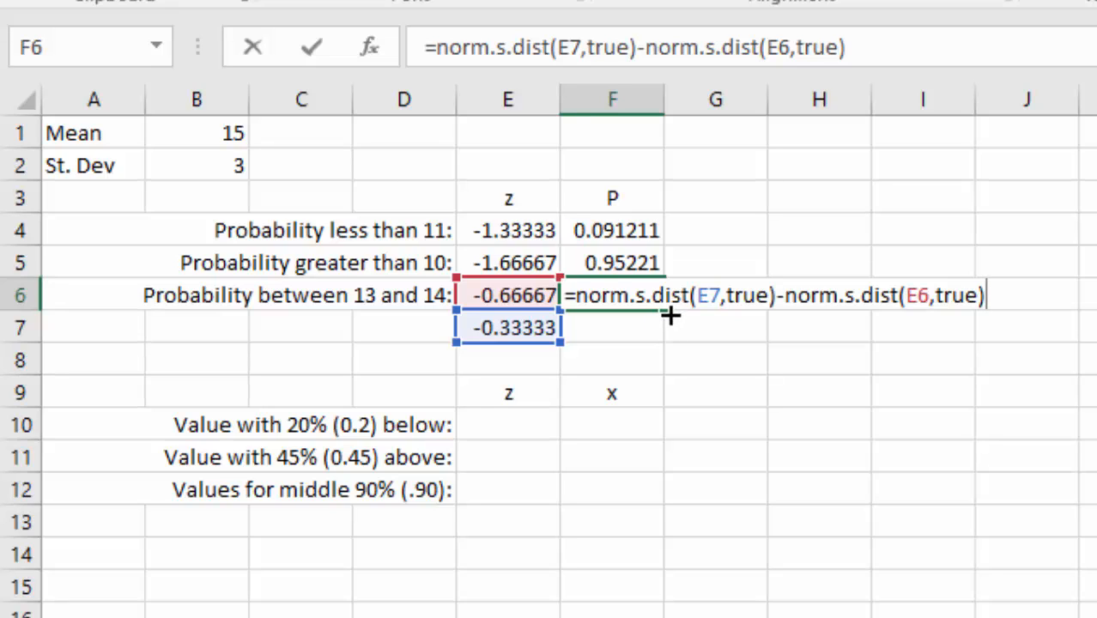
pyautogui.press('Return')
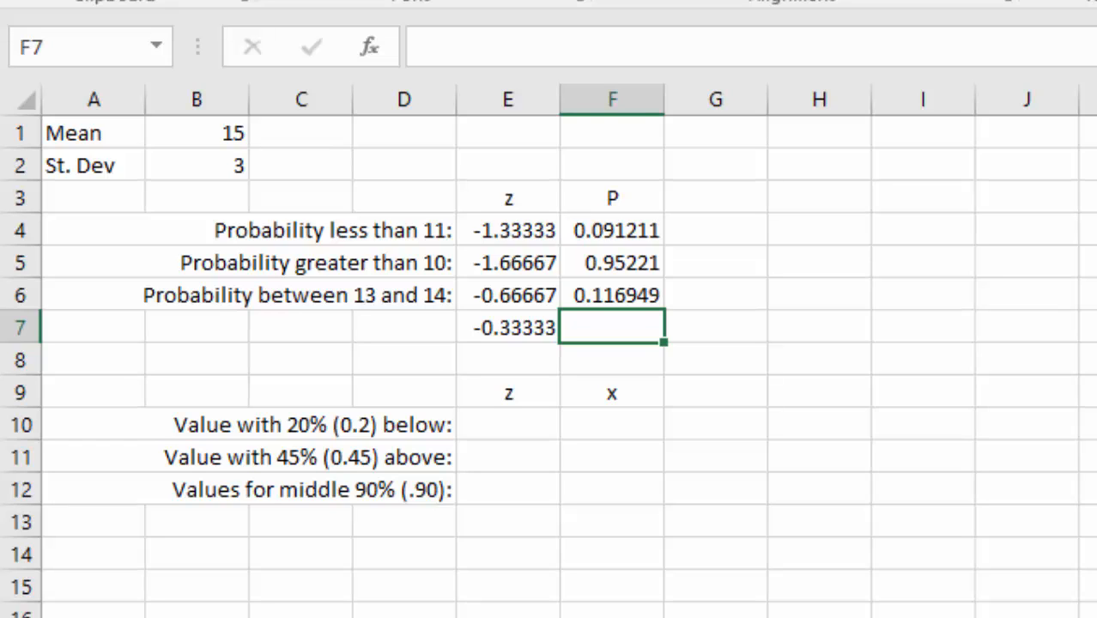
# Add the column heading Norm in cell G3, beside the P heading.
pyautogui.press('Right')
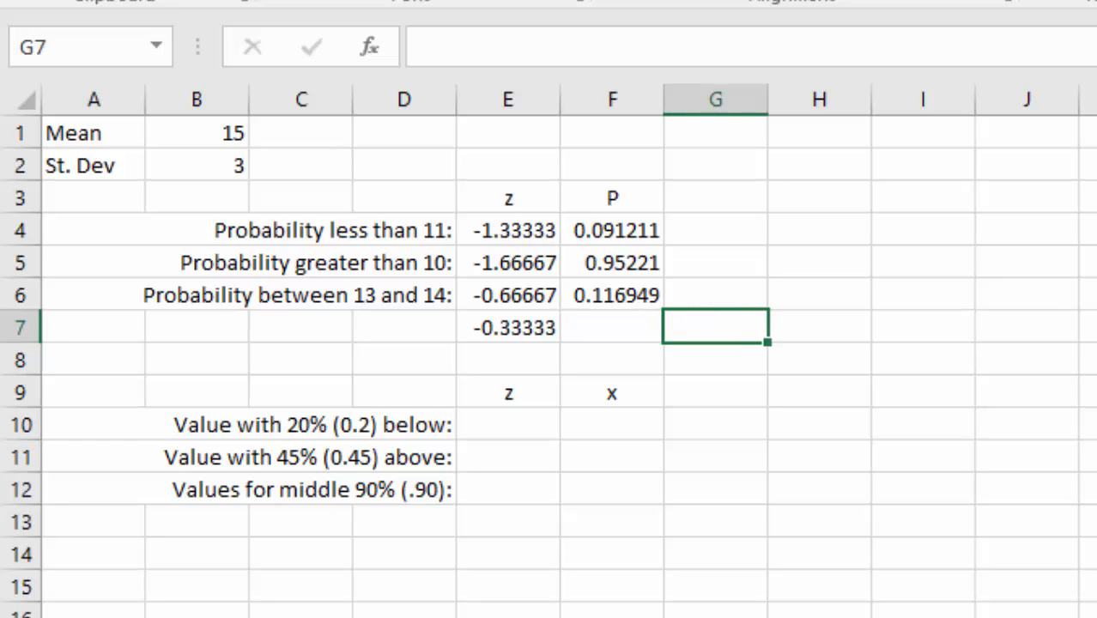
pyautogui.press('Up')
pyautogui.press('Up')
pyautogui.press('Up')
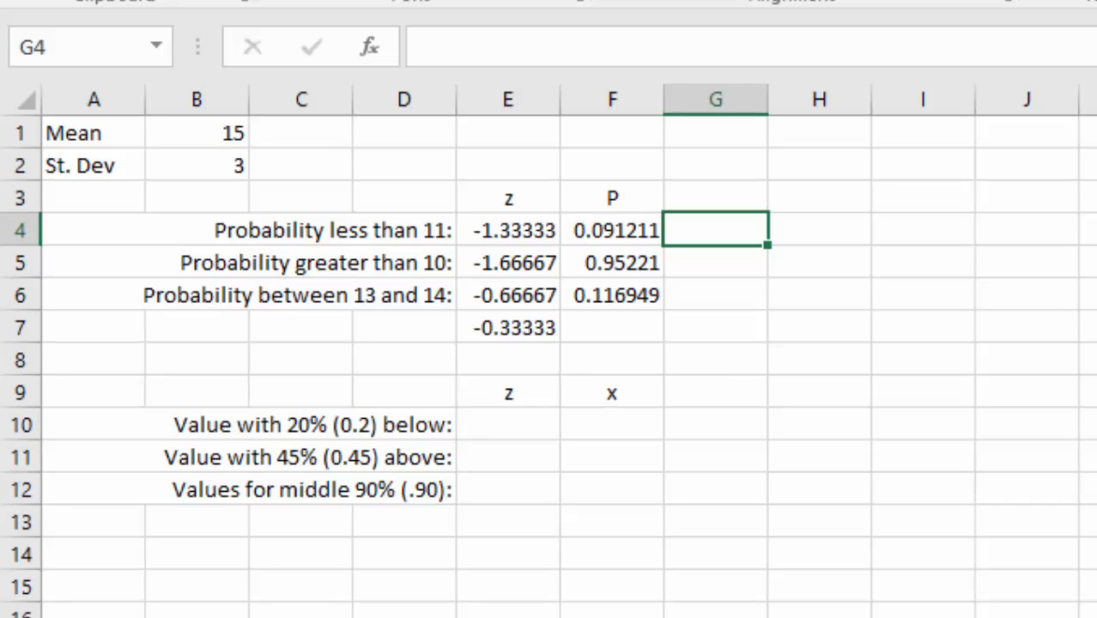
pyautogui.press('Up')
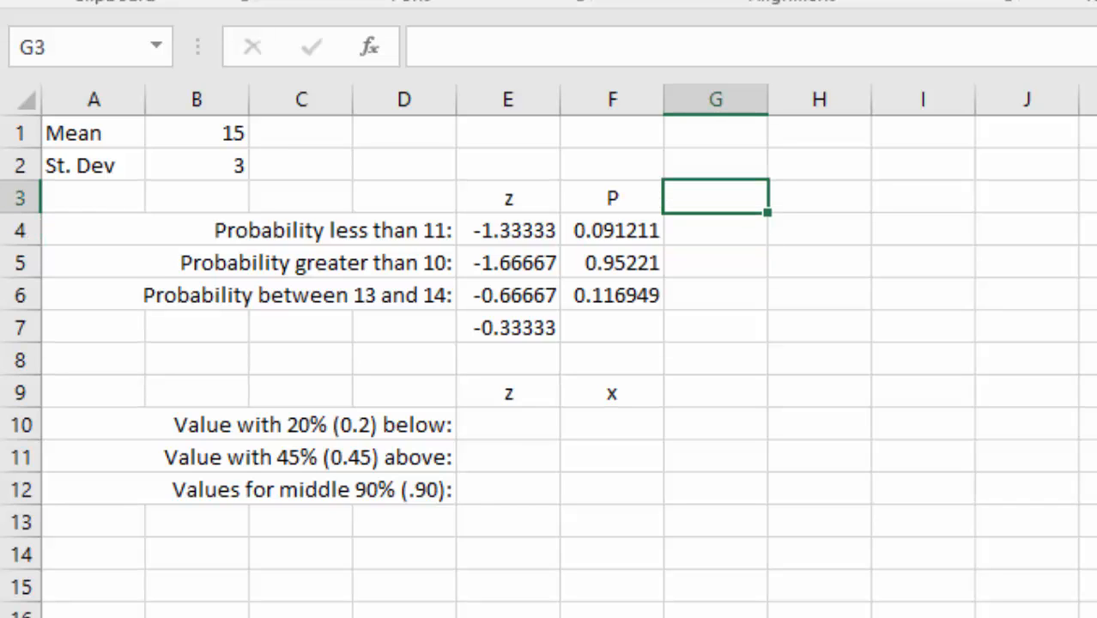
pyautogui.press('Down')
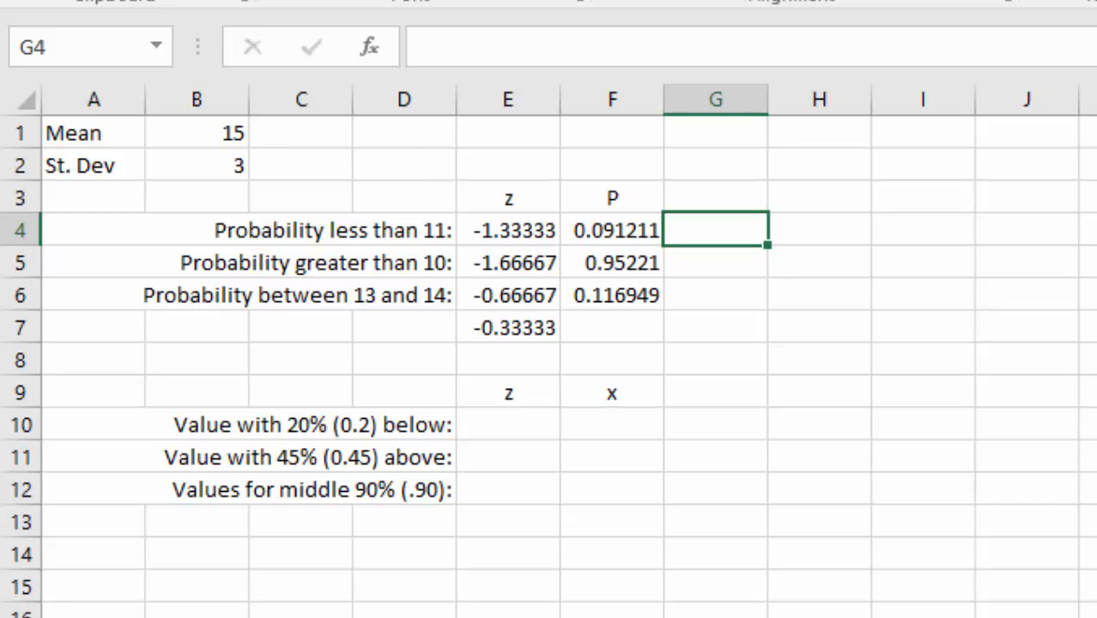
pyautogui.press('Up')
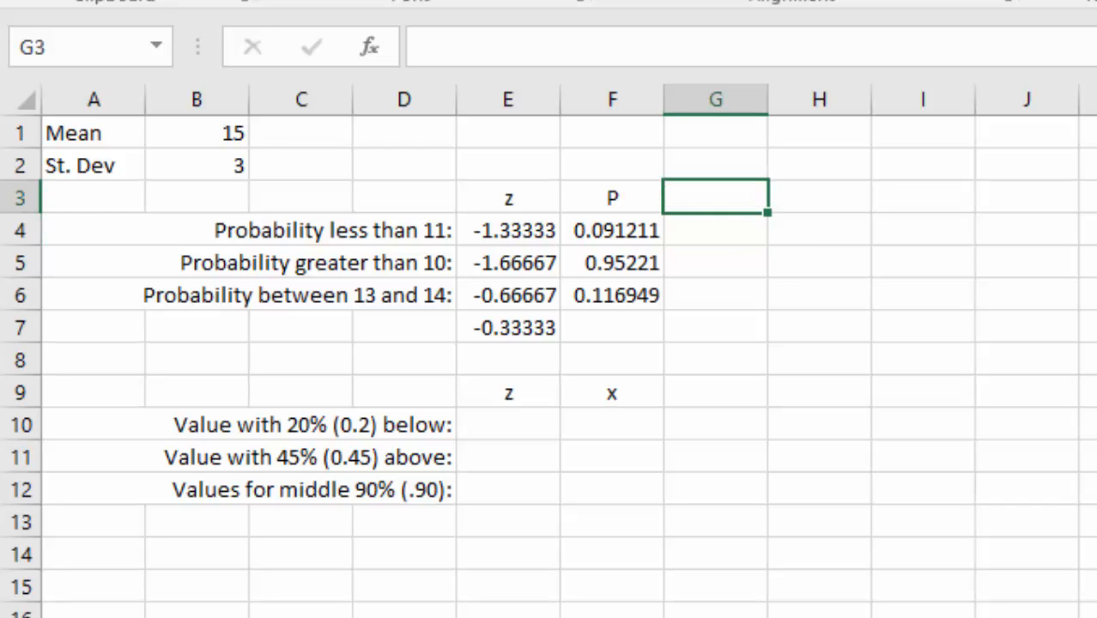
pyautogui.write('Nro')
pyautogui.press('BackSpace')
pyautogui.press('BackSpace')
pyautogui.write('orm')
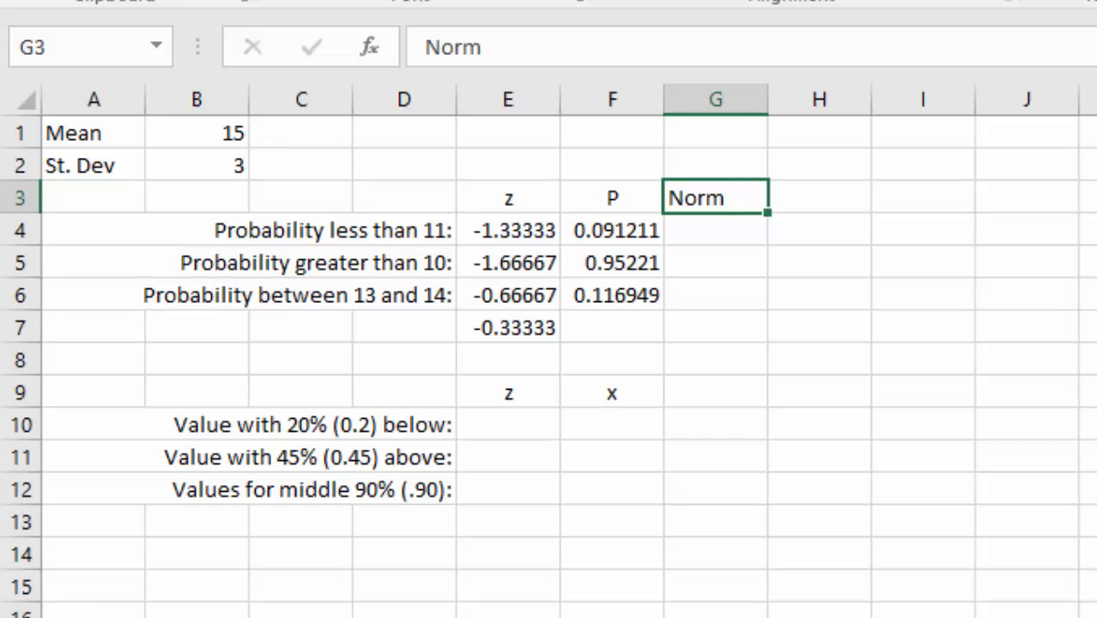
pyautogui.press('Return')
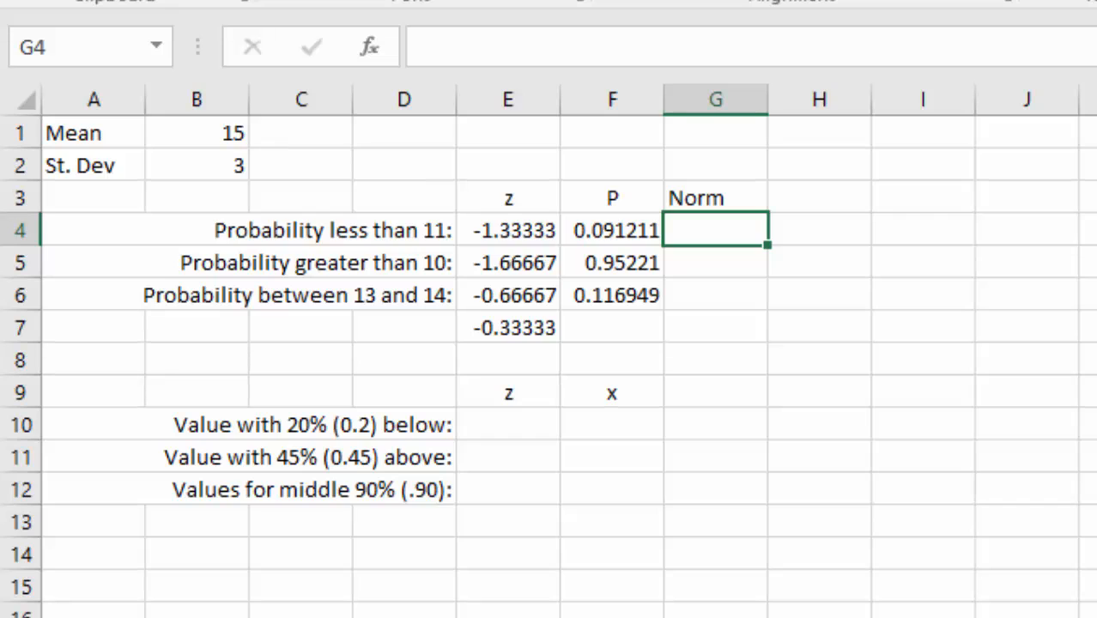
# Calculate the probability less than 11 directly in cell G4 with the formula =norm.dist(11,15,3,true).
pyautogui.write('=')
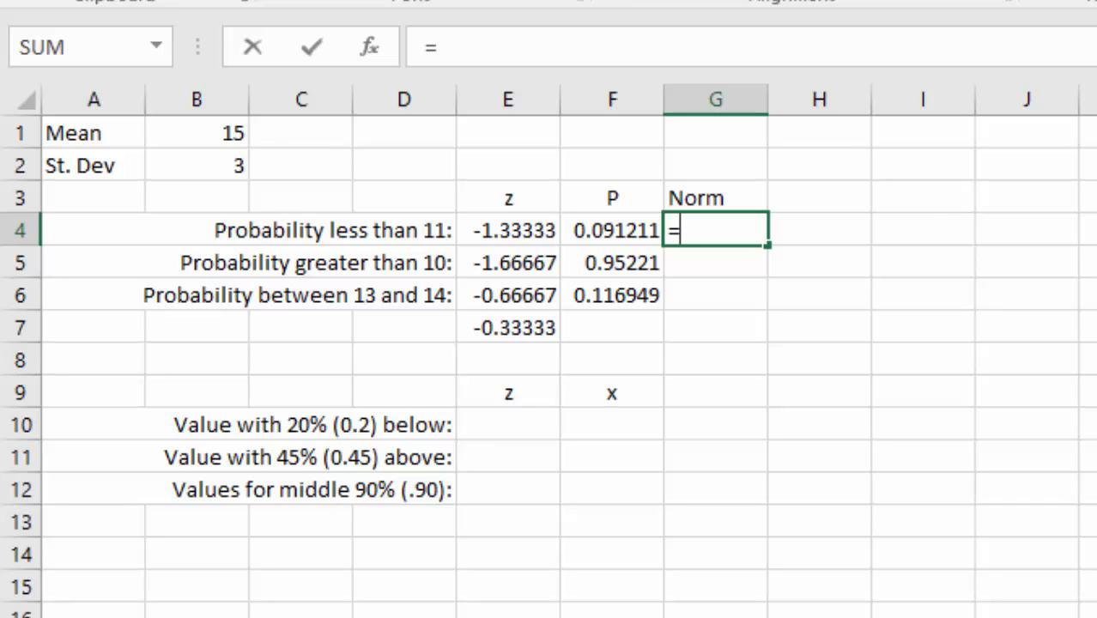
pyautogui.write('norm')
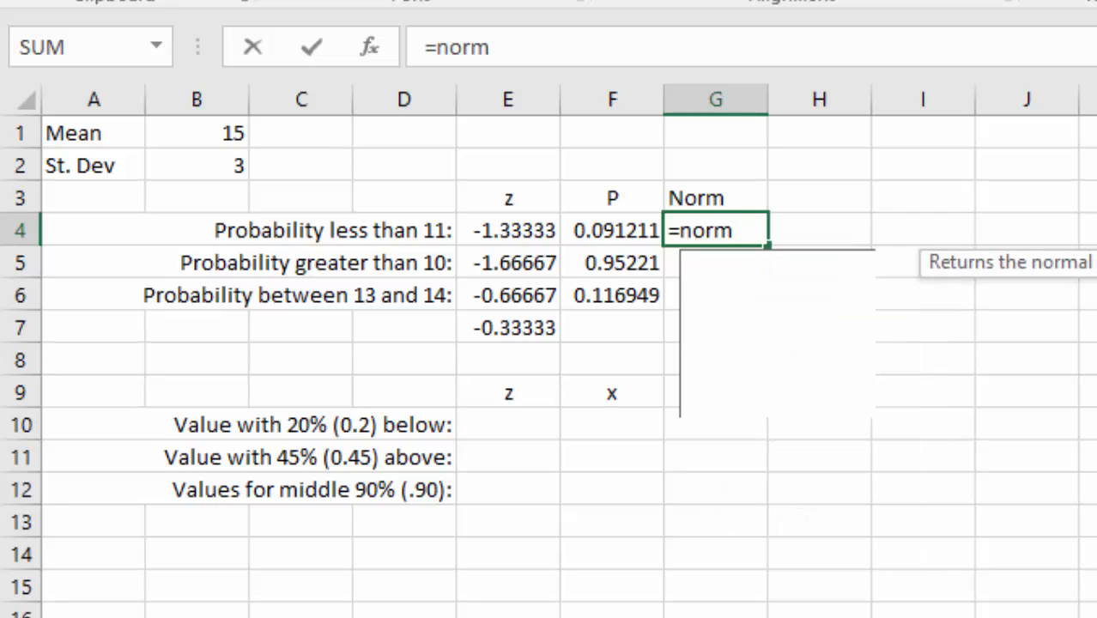
pyautogui.write('.')
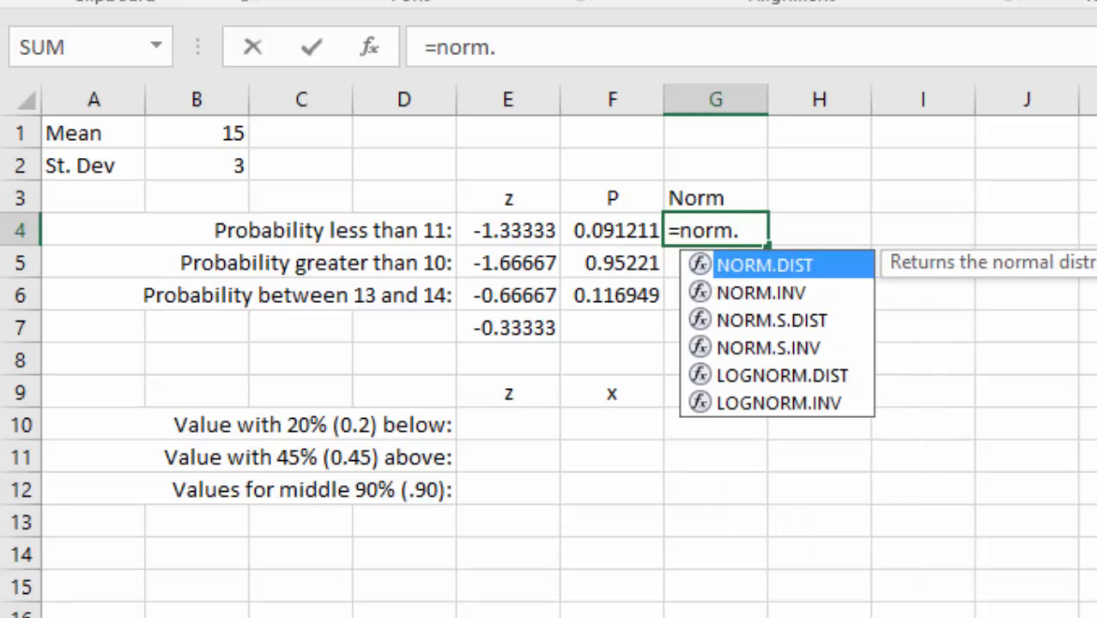
pyautogui.write('dist')
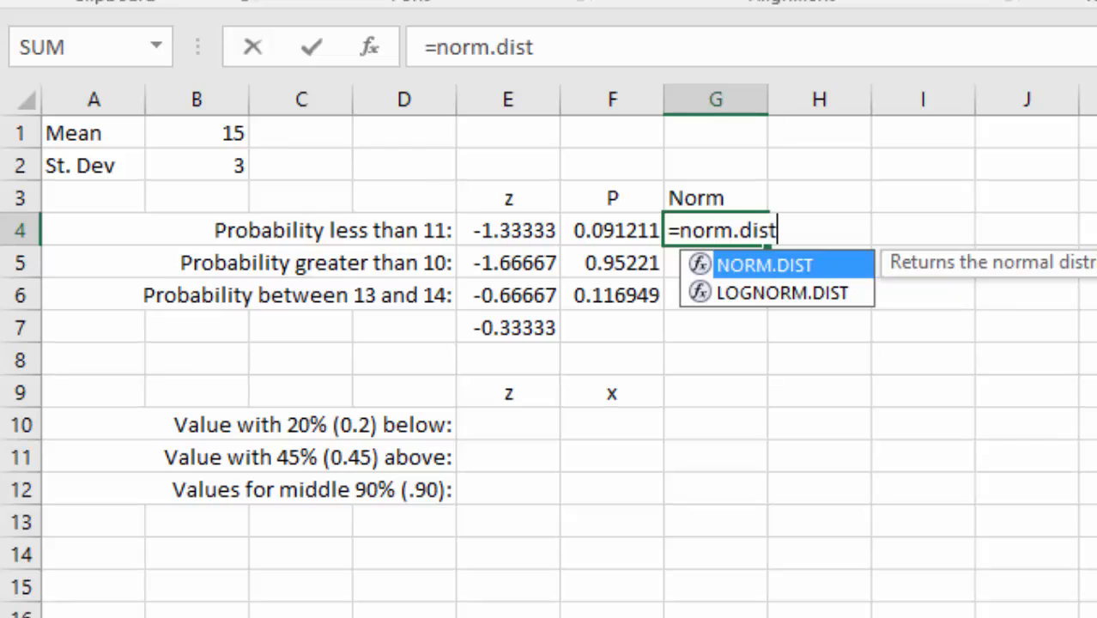
pyautogui.write('(')
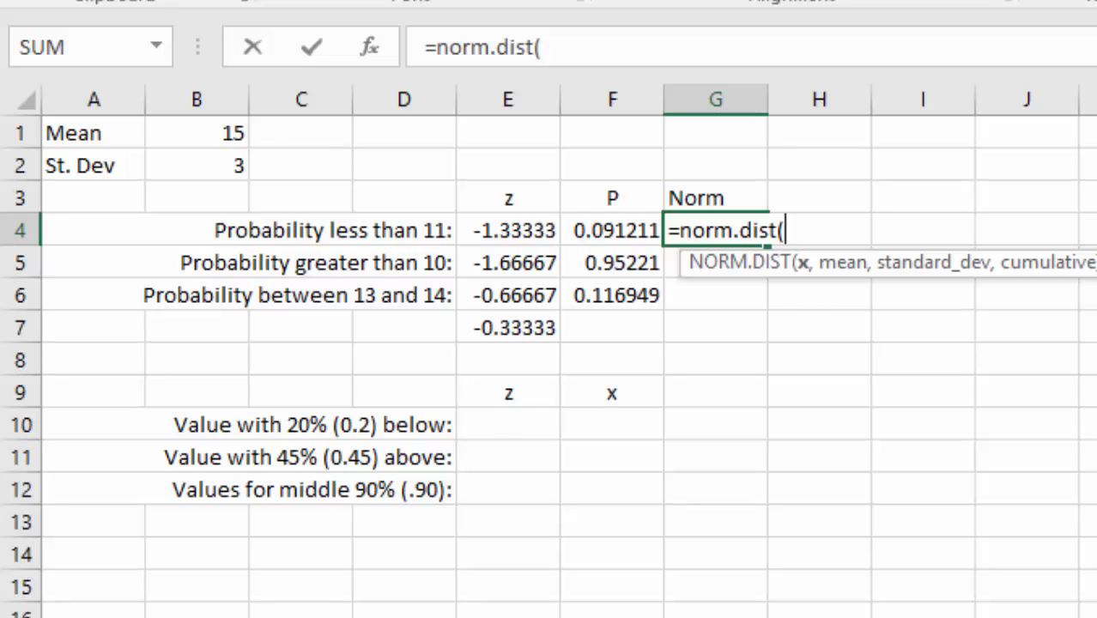
pyautogui.write('11')
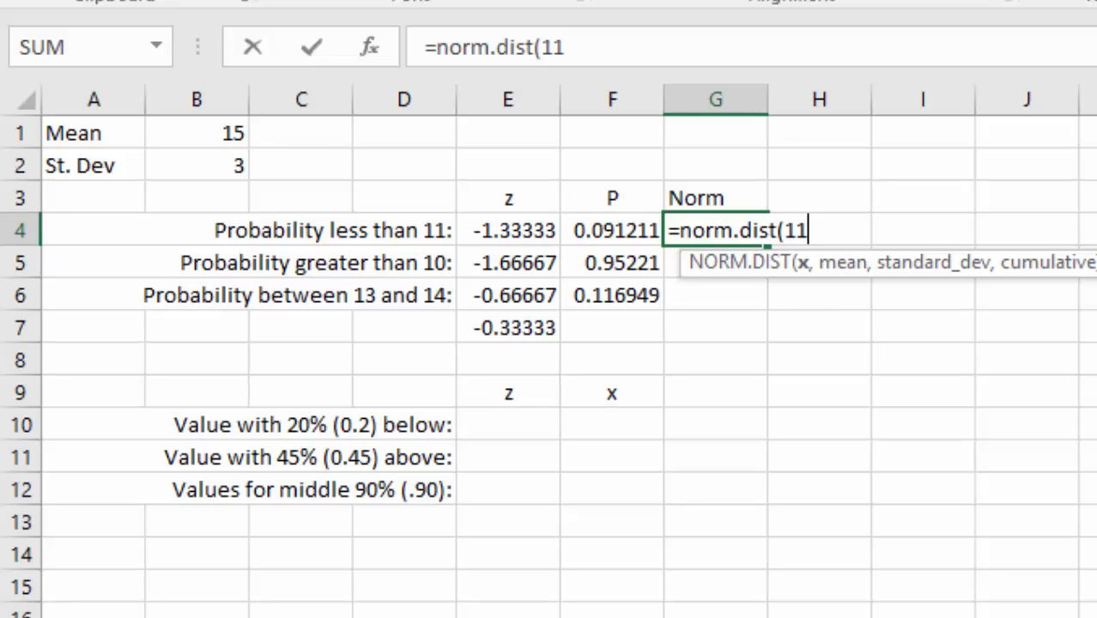
pyautogui.write(',')
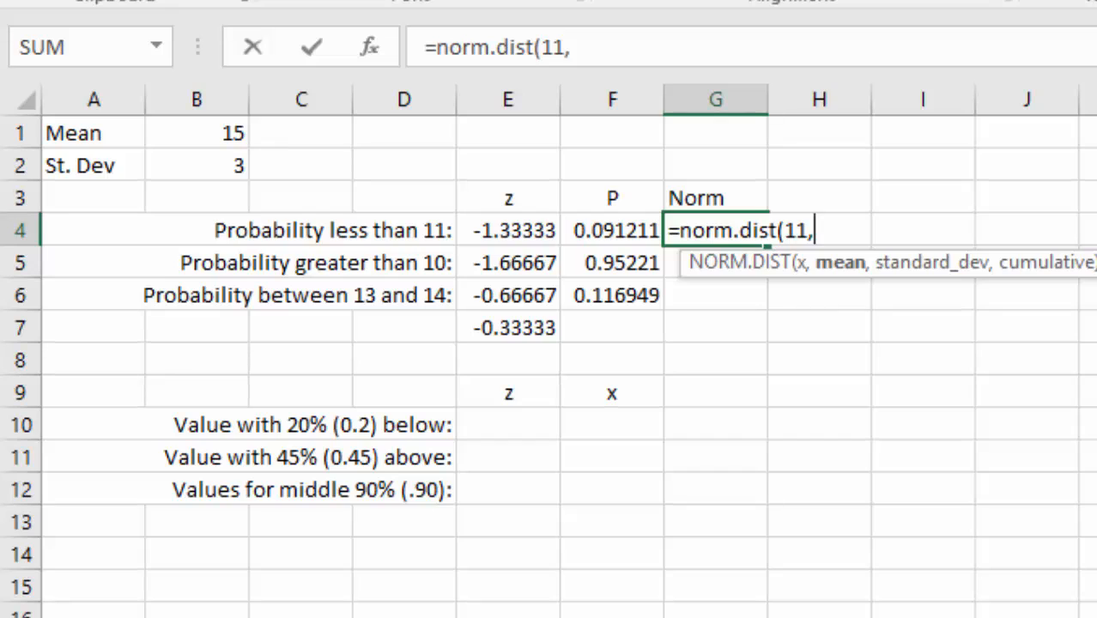
pyautogui.write('15')
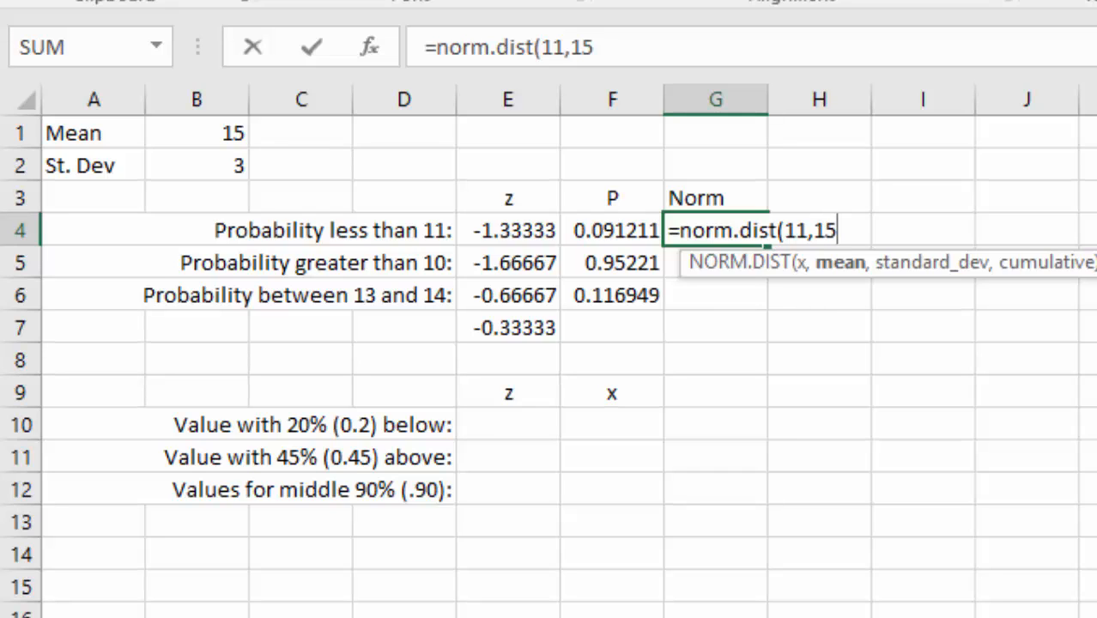
pyautogui.write(',3')
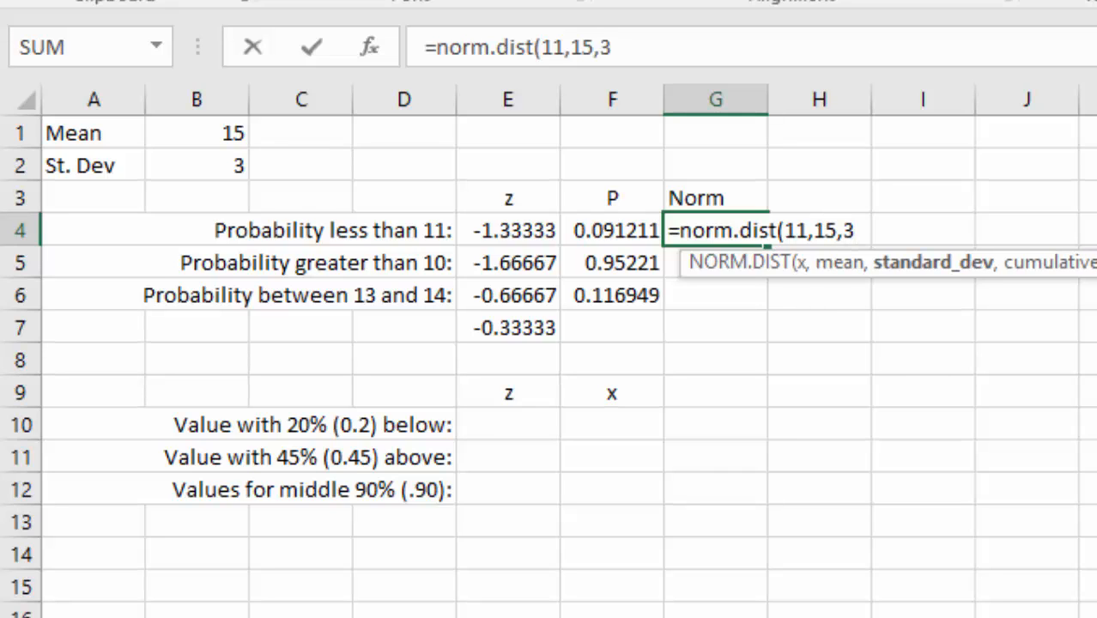
pyautogui.write(',ture')
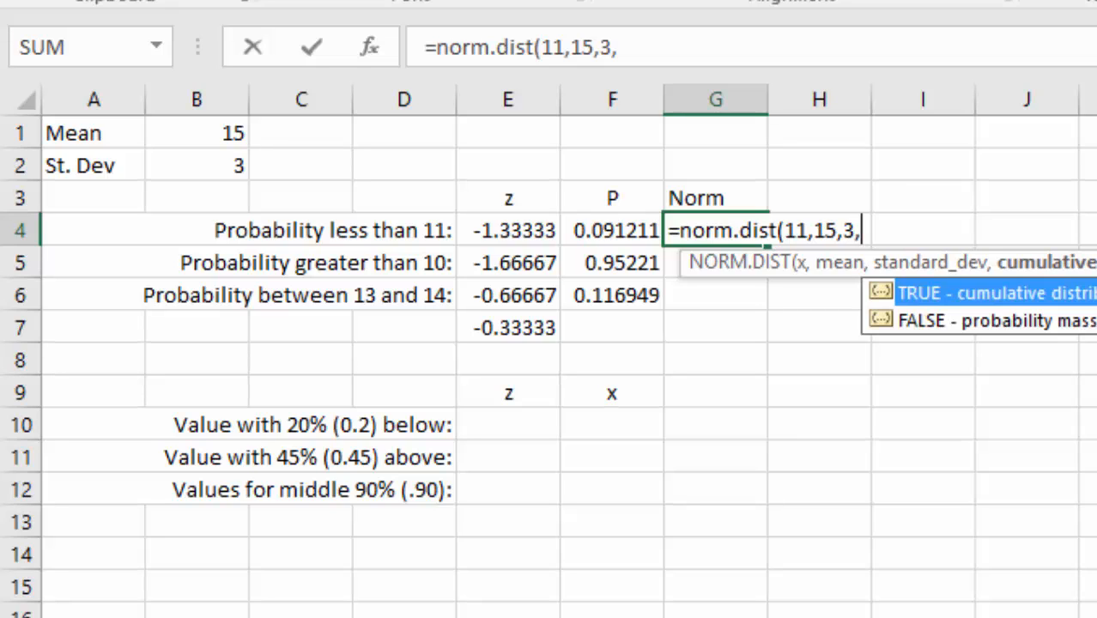
pyautogui.press('BackSpace')
pyautogui.press('BackSpace')
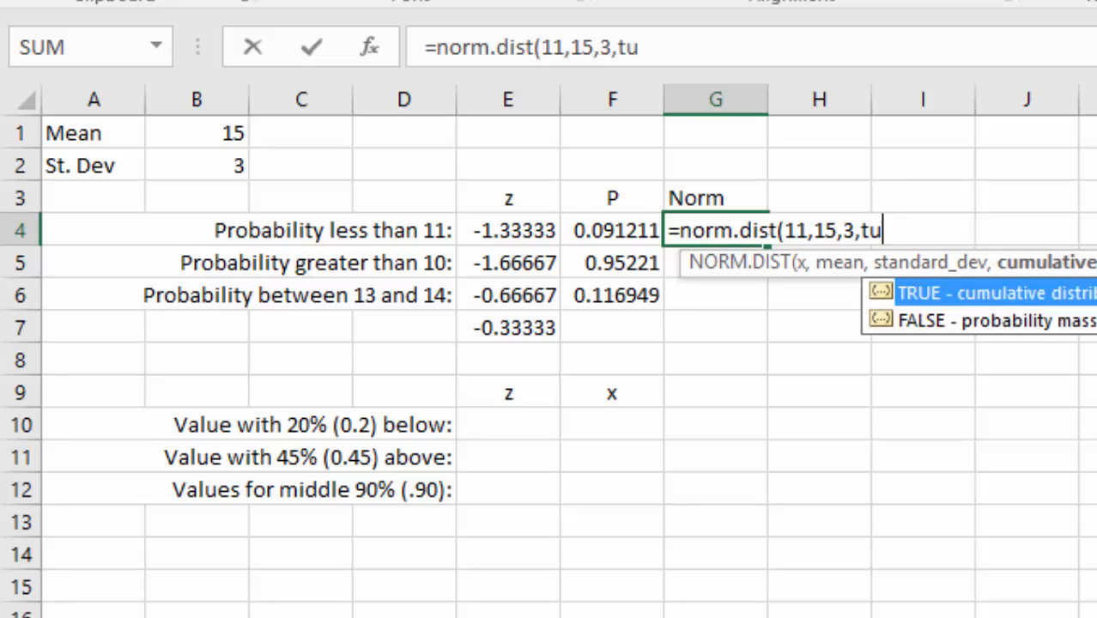
pyautogui.press('BackSpace')
pyautogui.write('rue')
pyautogui.press('BackSpace')
pyautogui.write('e)')
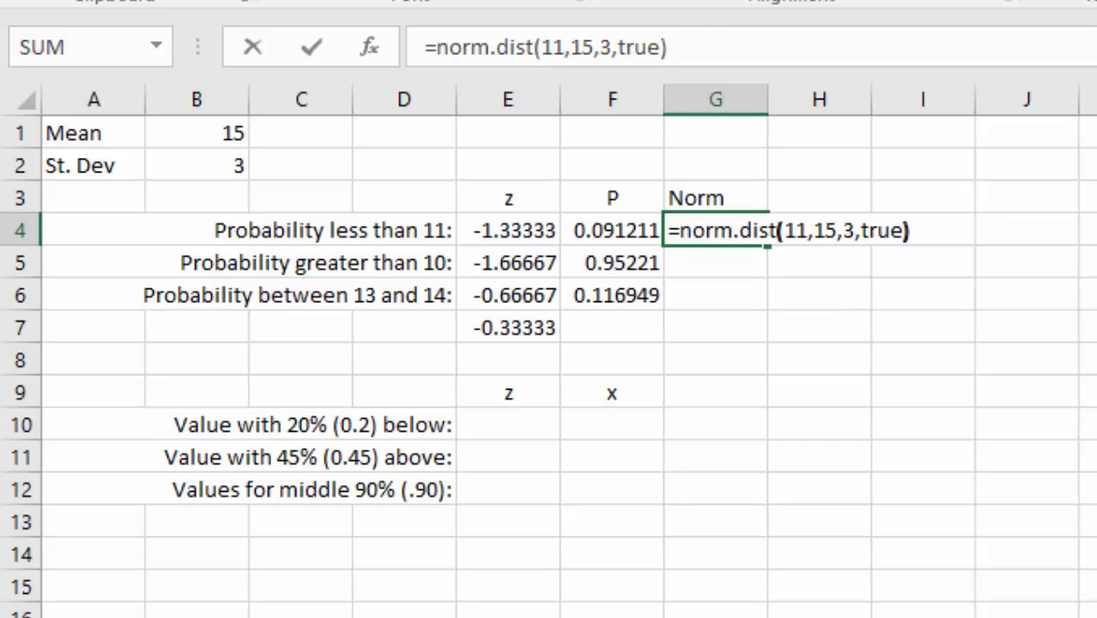
pyautogui.press('Return')
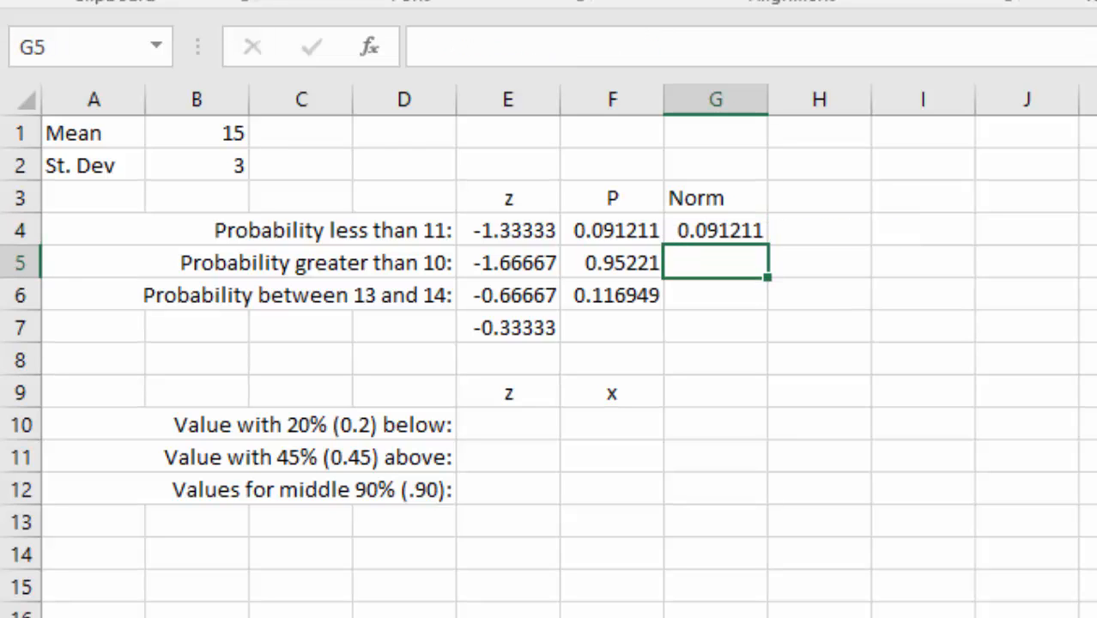
# Calculate the probability greater than 10 directly in cell G5 with the formula =1-norm.dist(10,15,3,true).
pyautogui.press('BackSpace')
pyautogui.write('=')
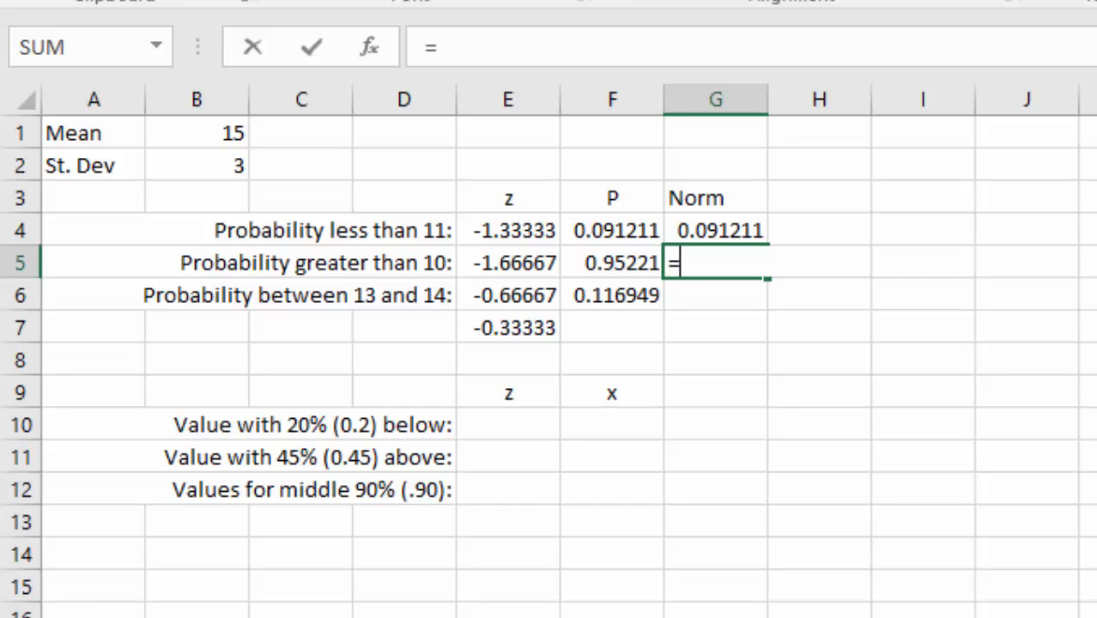
pyautogui.write('1-norm.')
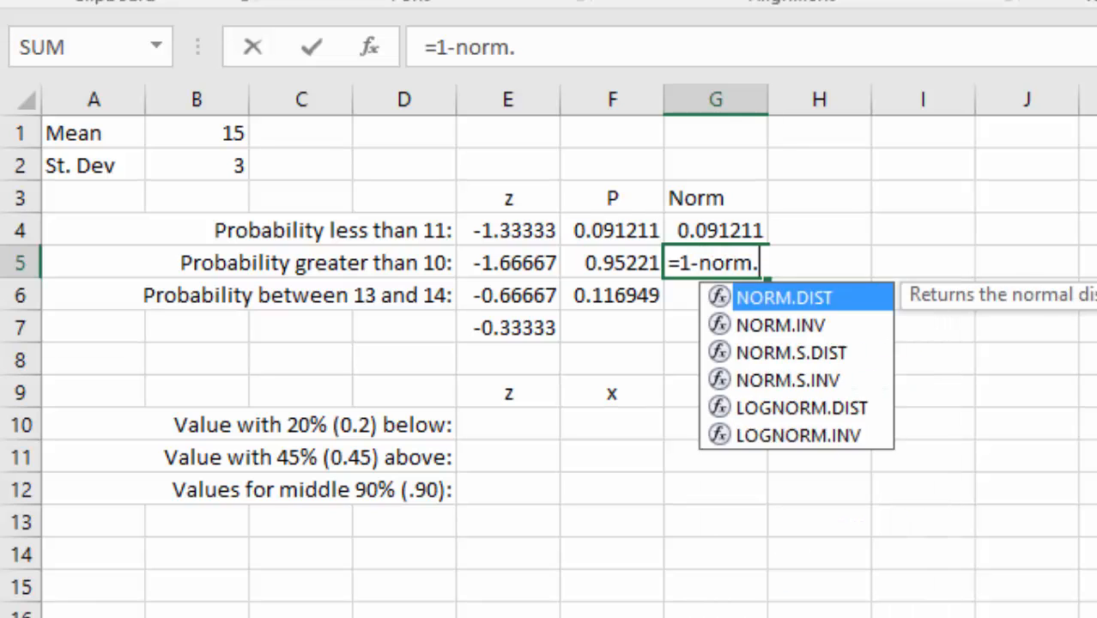
pyautogui.write('dist(')
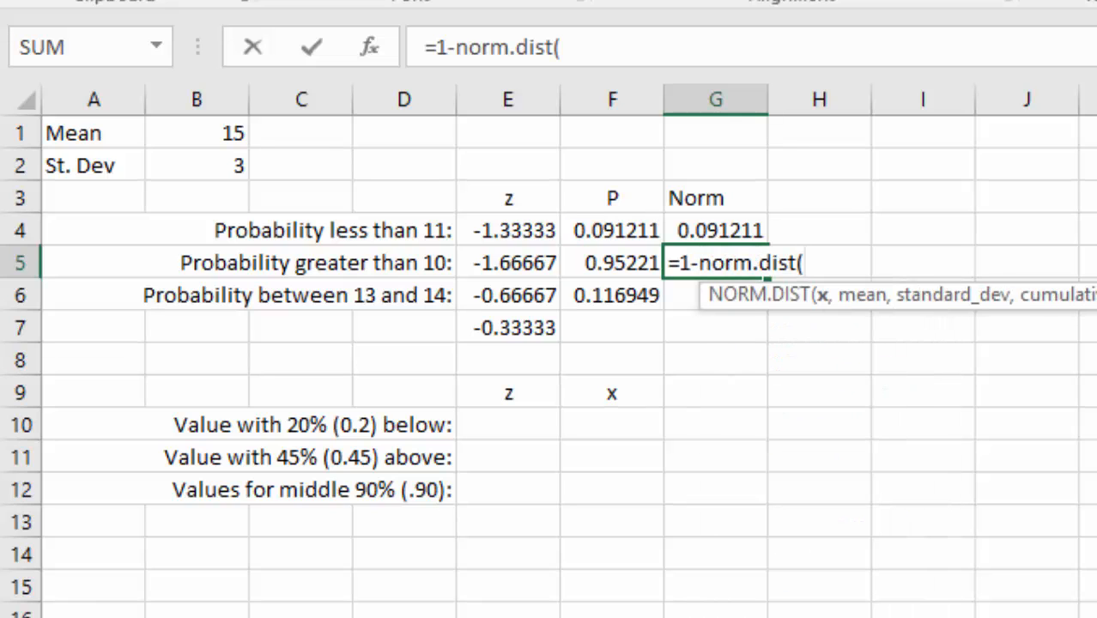
pyautogui.write('10,')
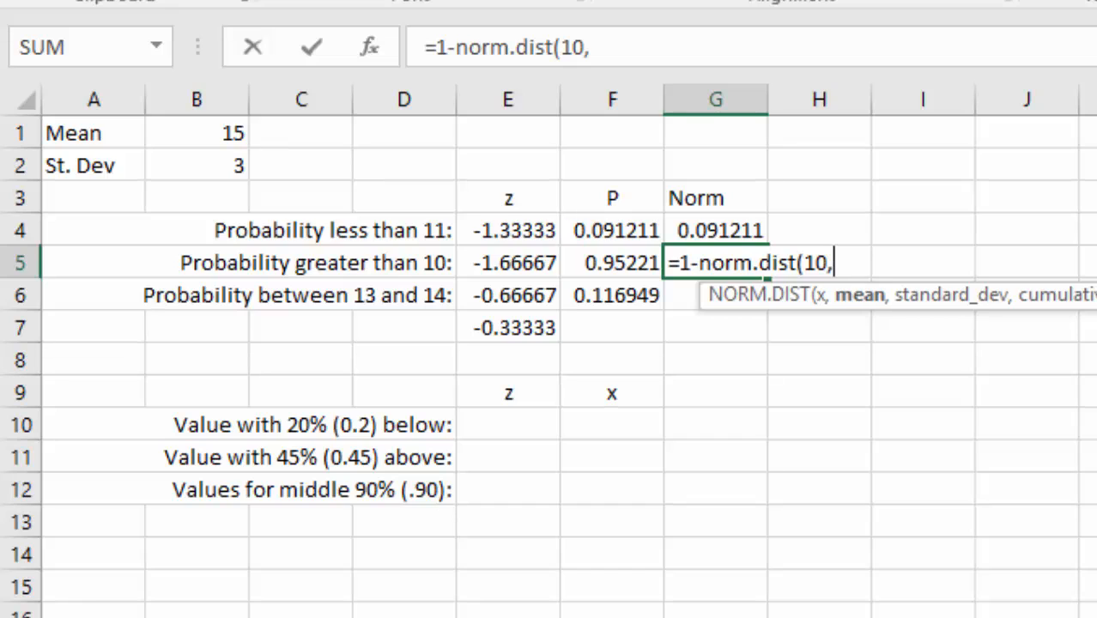
pyautogui.write('15,')
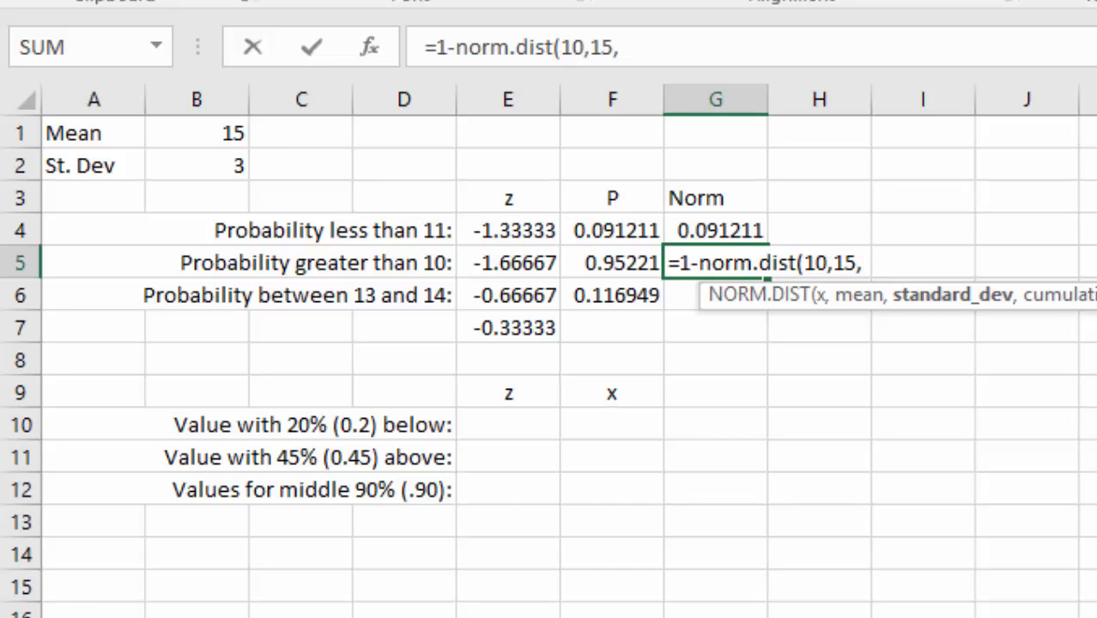
pyautogui.write('3,true)')
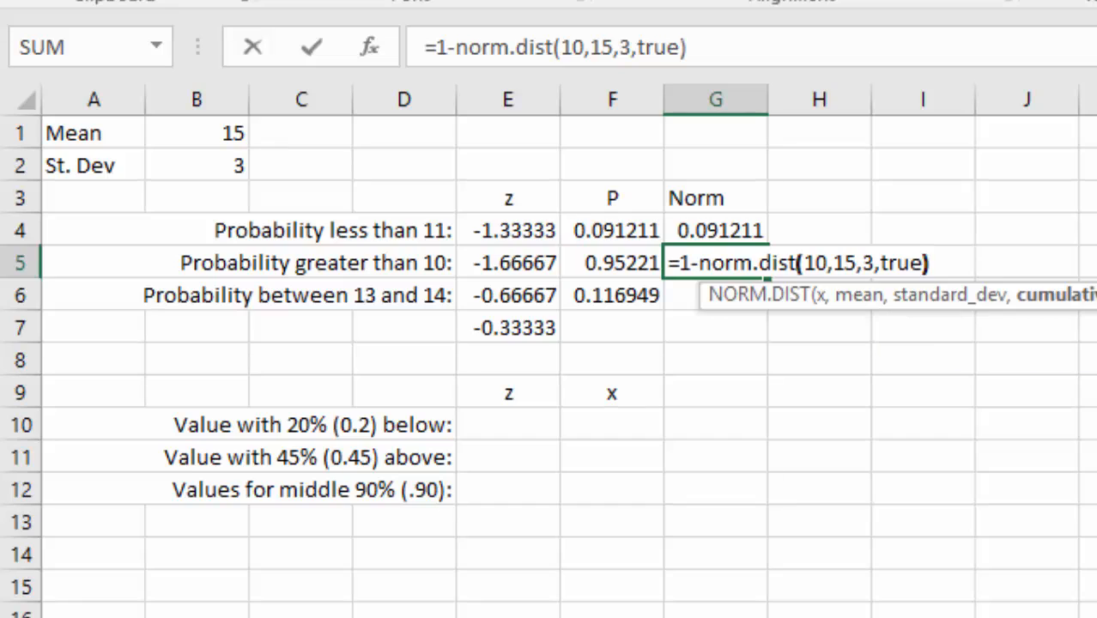
pyautogui.press('Return')
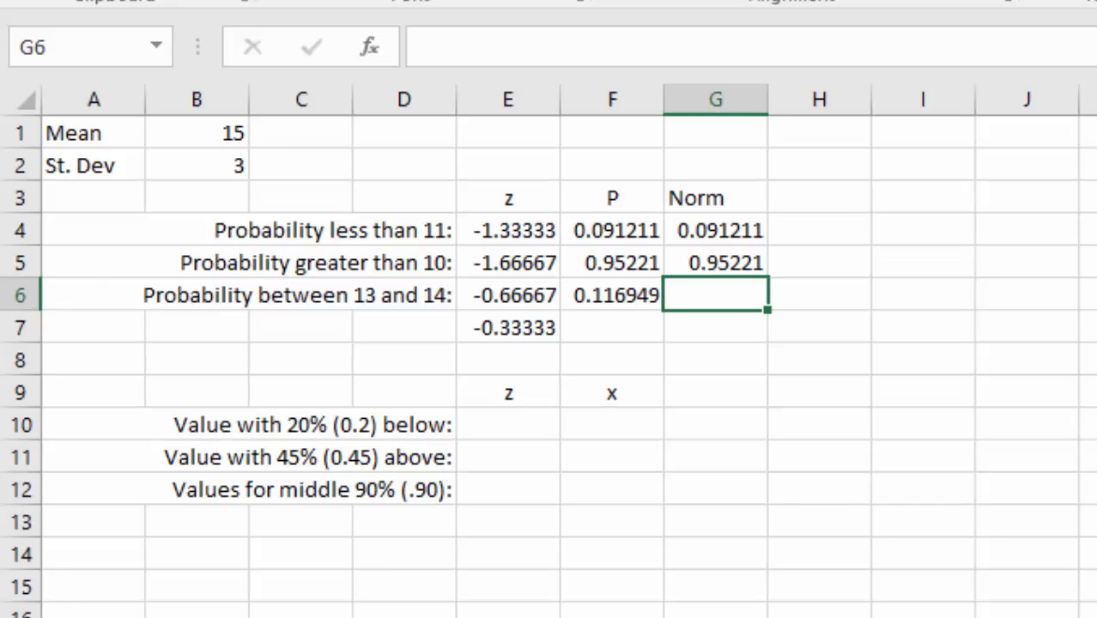
# Calculate the probability between 13 and 14 directly in cell G6 with the formula =norm.dist(14,15,3,true)-norm.dist(13,15,3,true).
pyautogui.write('=norm')
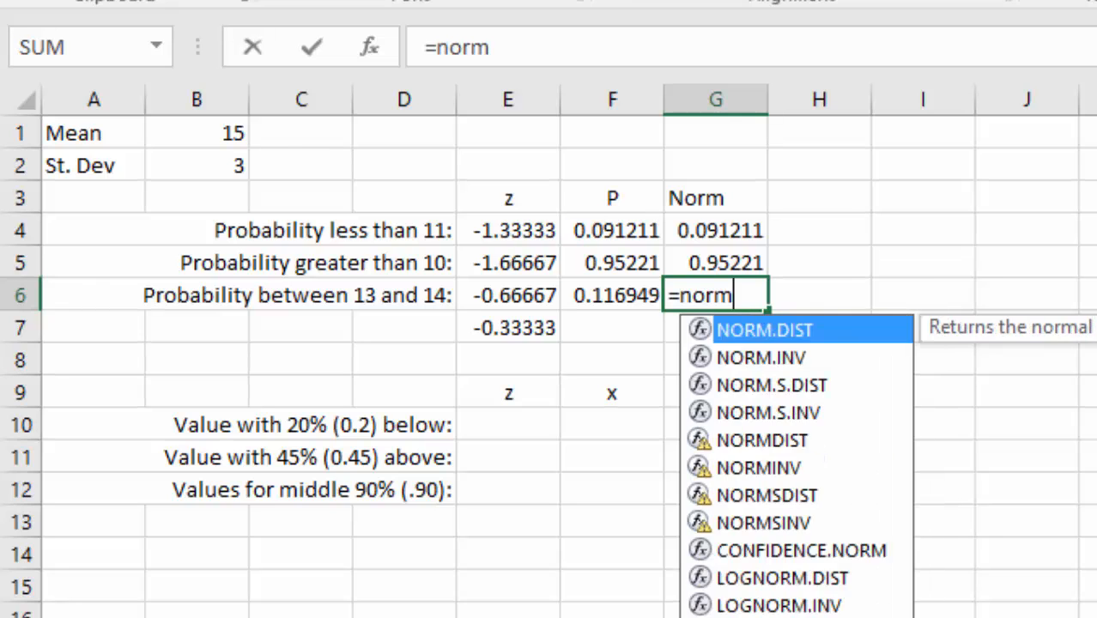
pyautogui.write('.dist(')
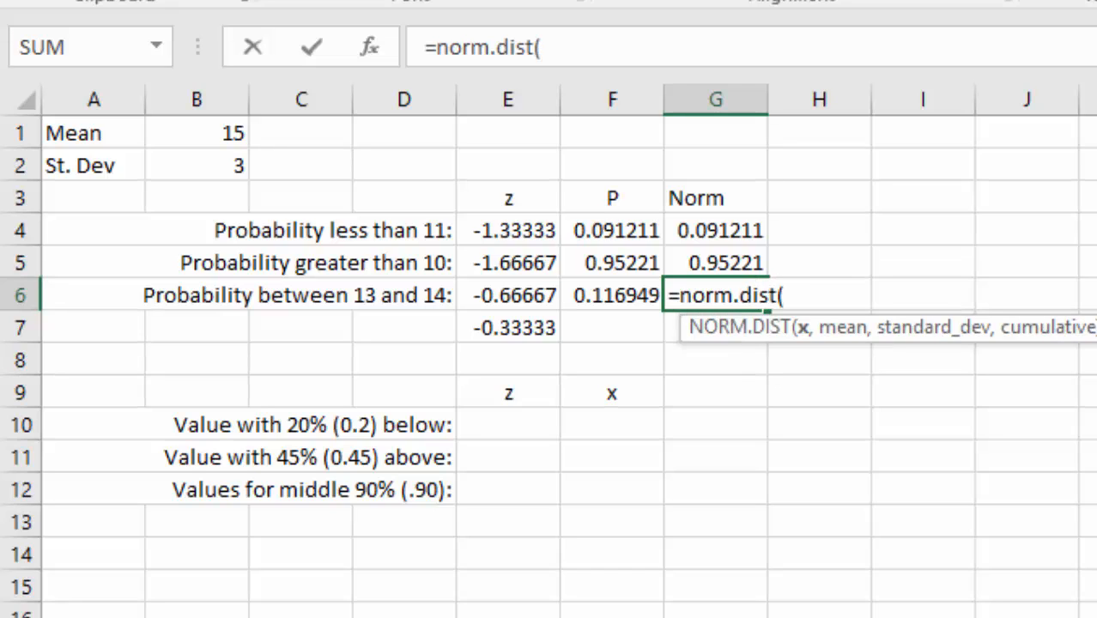
pyautogui.write('14,')
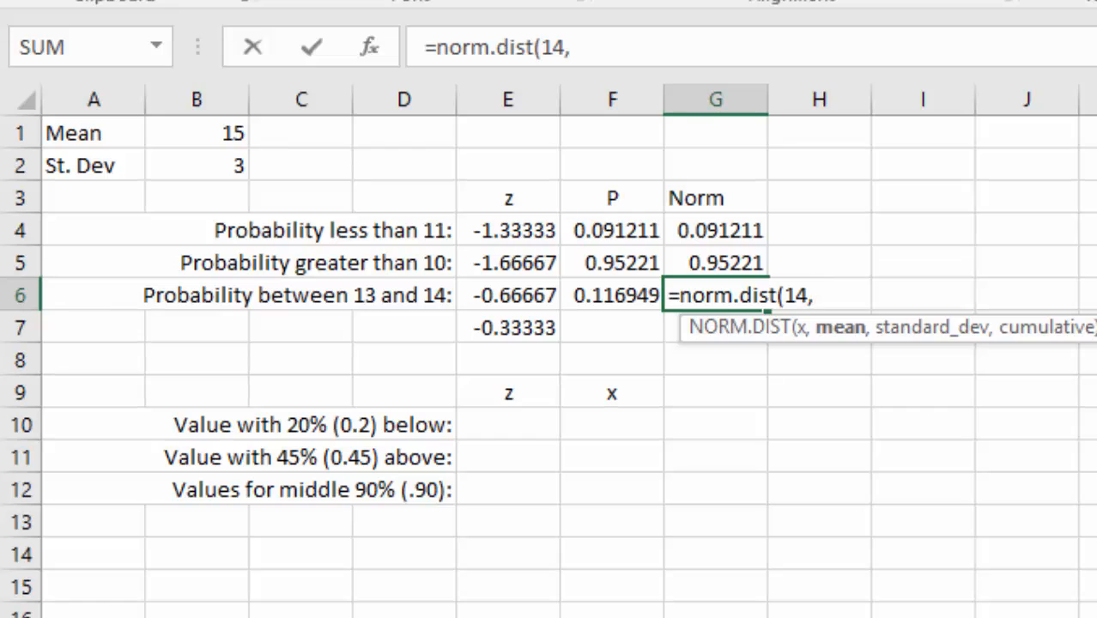
pyautogui.write('15,')
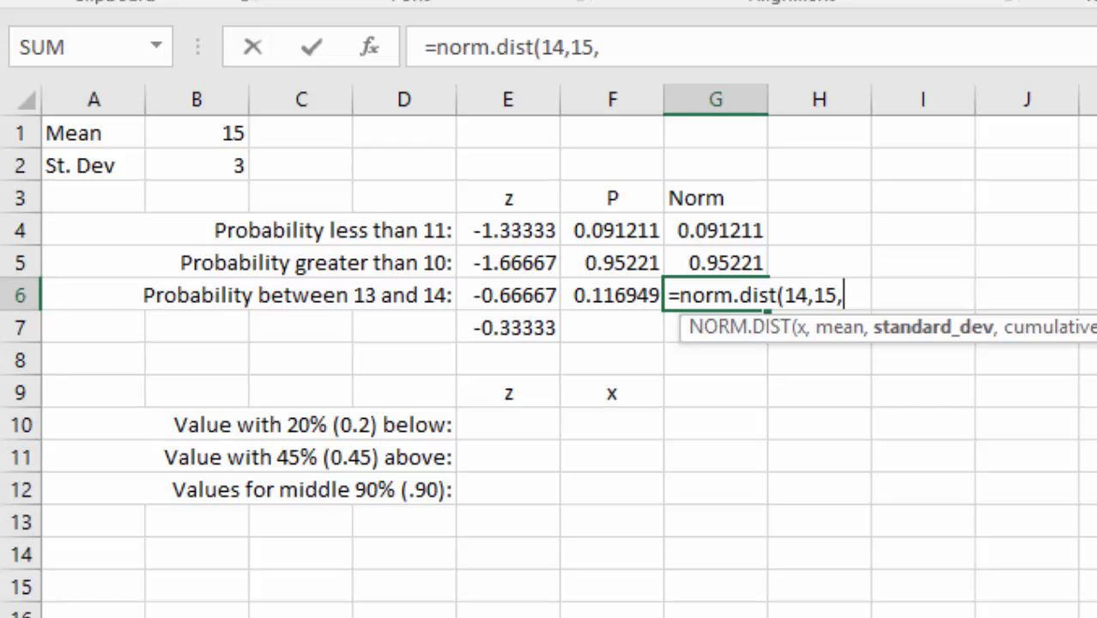
pyautogui.write('3,t')
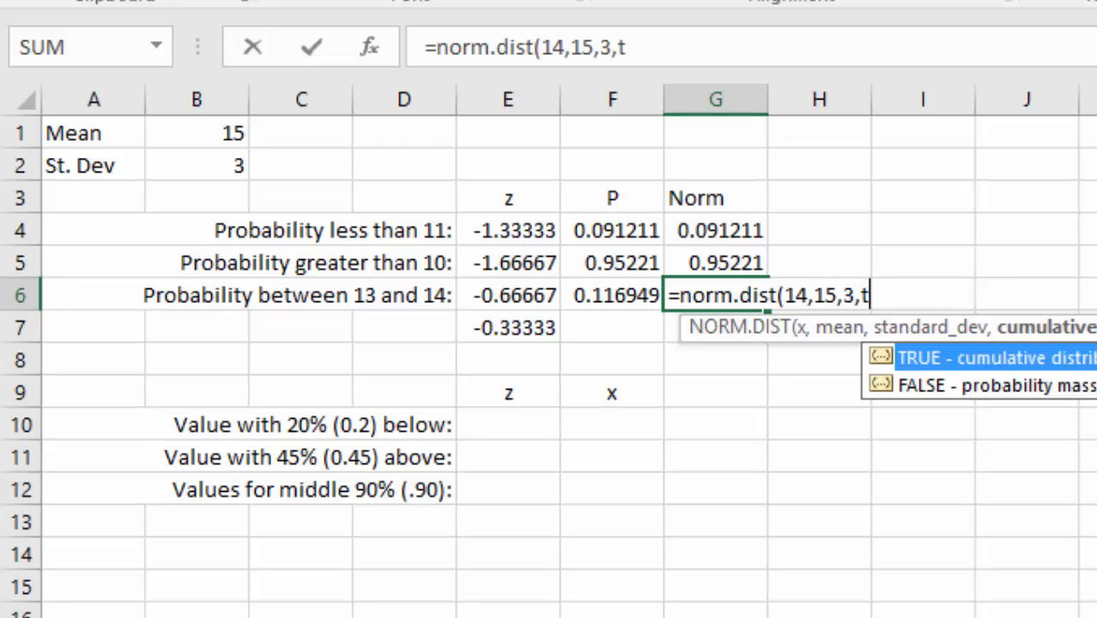
pyautogui.write('rue)-')
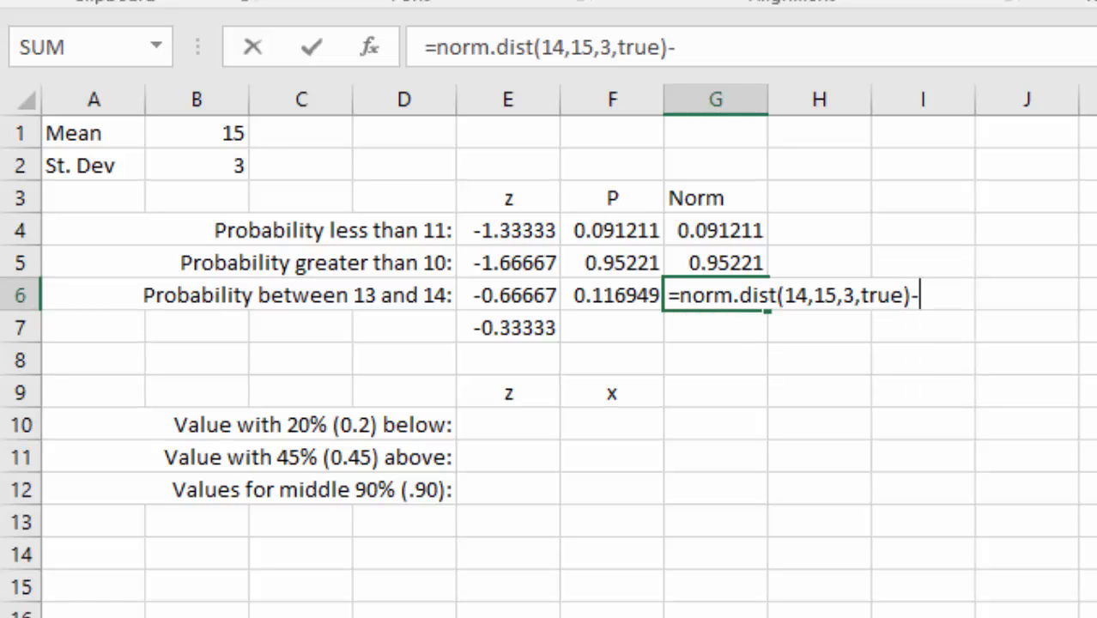
pyautogui.write('norm.dist(')
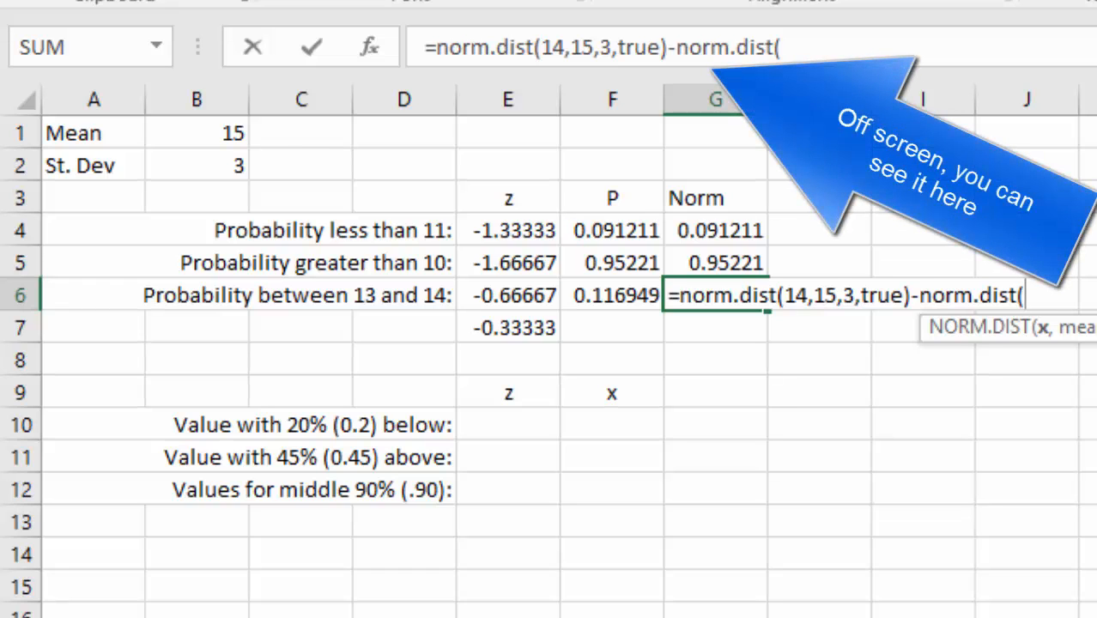
pyautogui.write('13,15,')
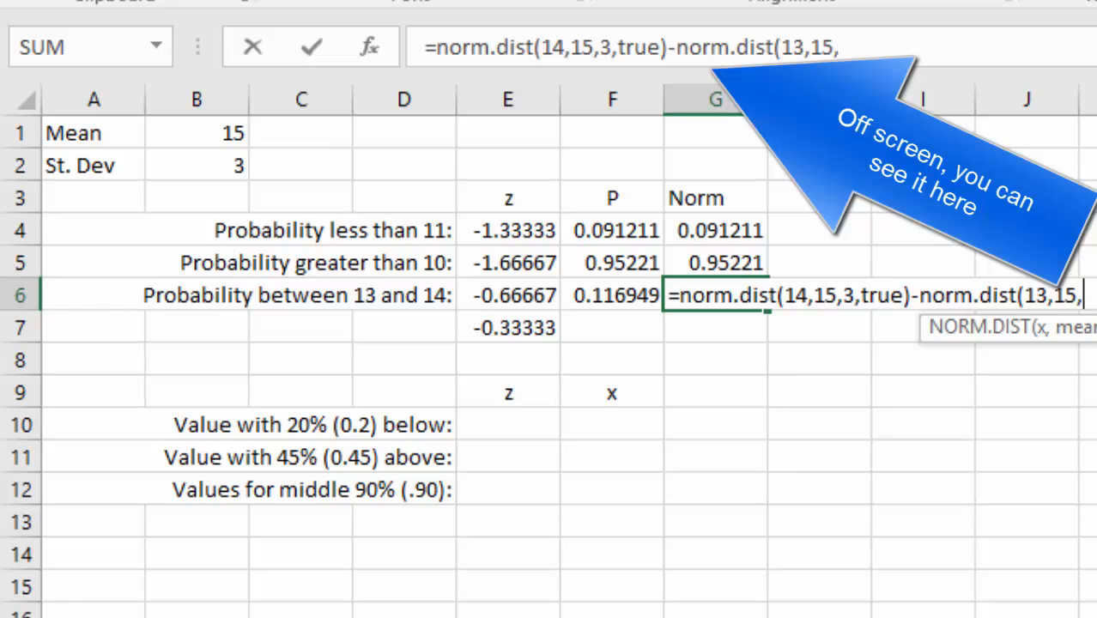
pyautogui.write('3,true)')
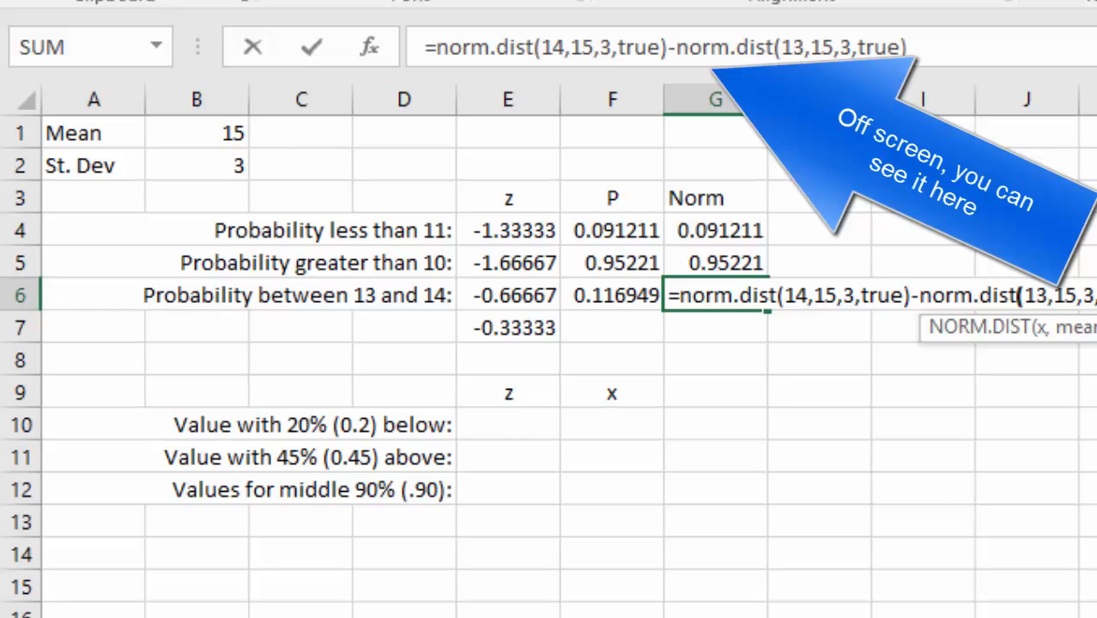
pyautogui.press('Return')
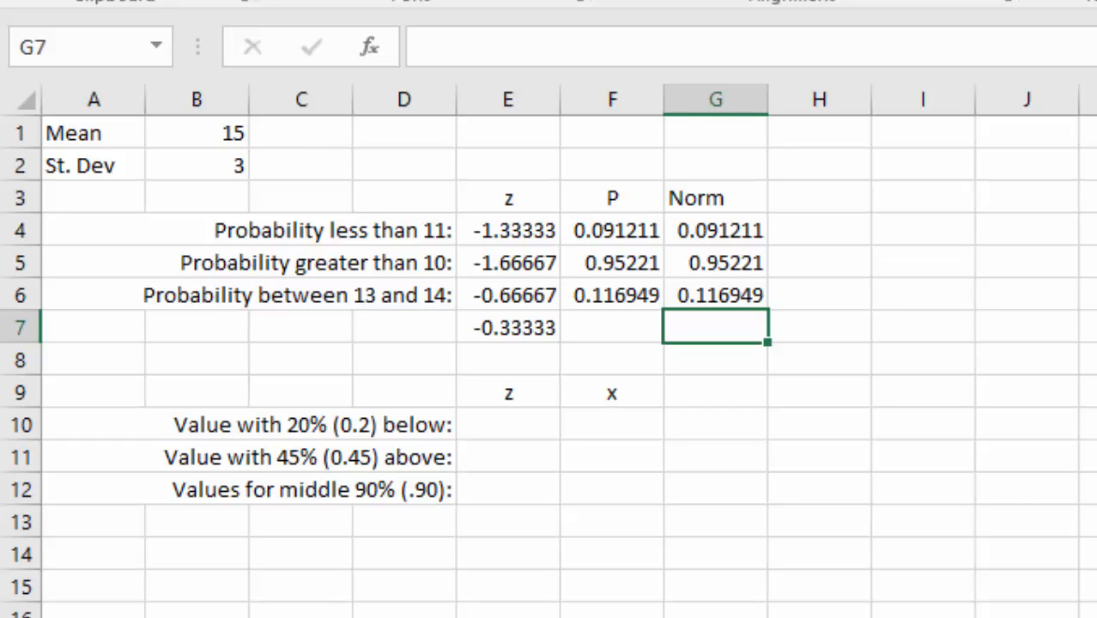
# Calculate the z-score with 20% below it in cell E10 with the formula =norm.s.inv(.2).
pyautogui.press('Down')
pyautogui.press('Down')
pyautogui.press('Down')
pyautogui.press('Down')
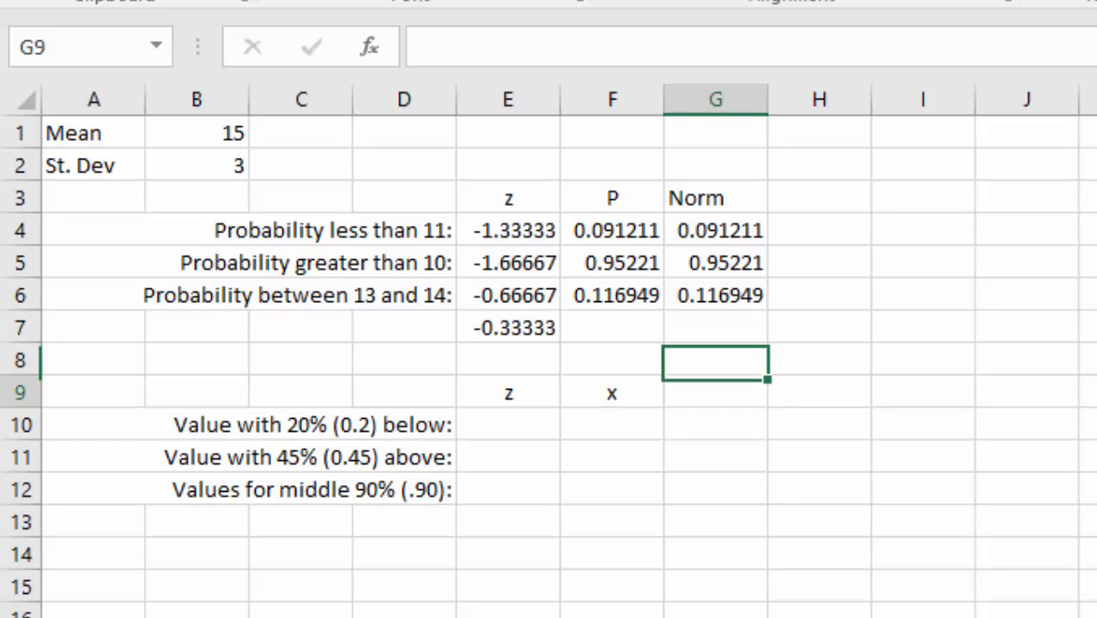
pyautogui.press('Left')
pyautogui.press('Left')
pyautogui.press('Up')
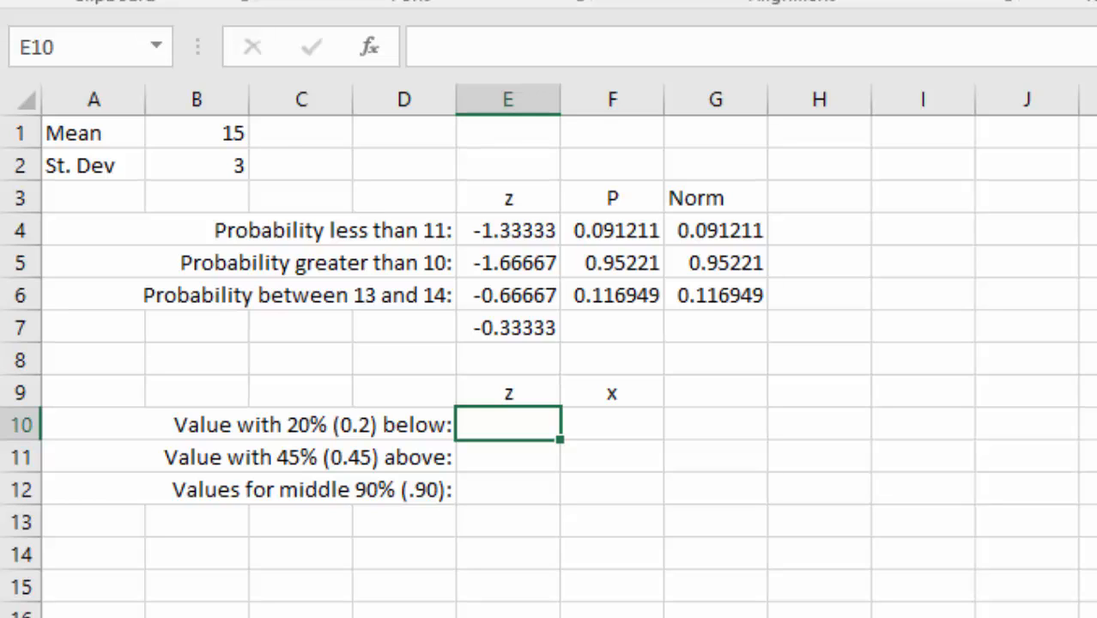
pyautogui.write('=norm')
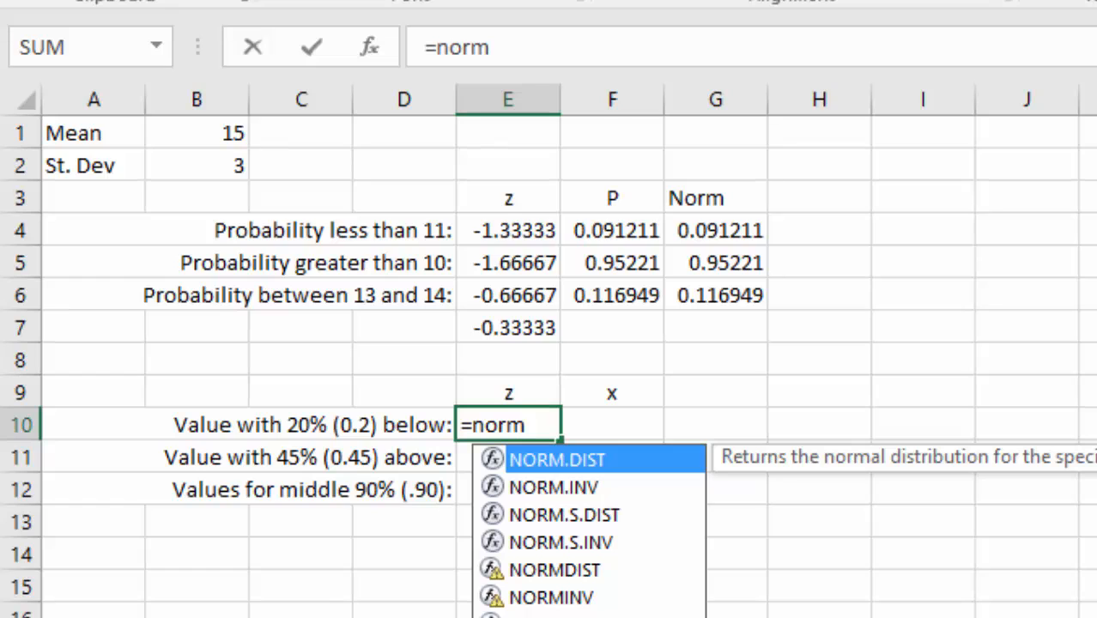
pyautogui.write('.s')
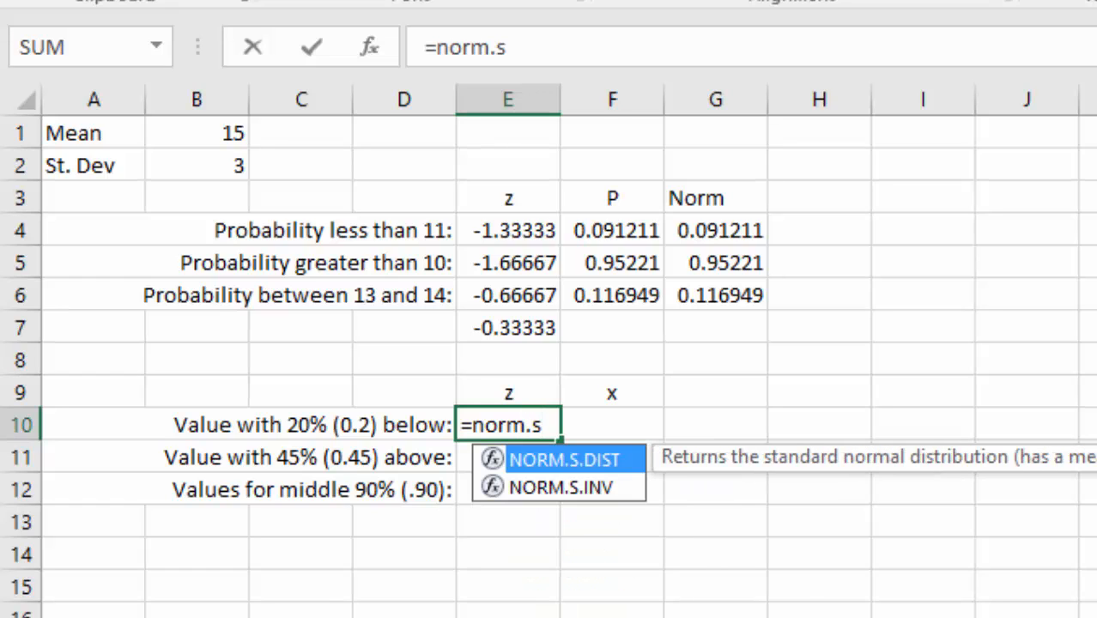
pyautogui.write('.')
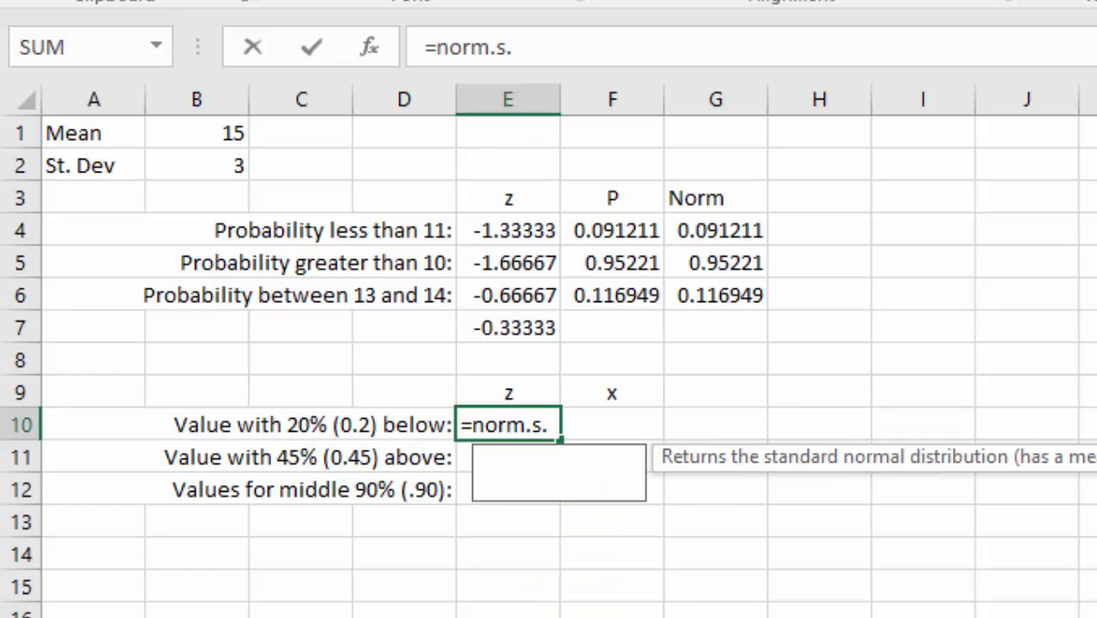
pyautogui.write('inv(')
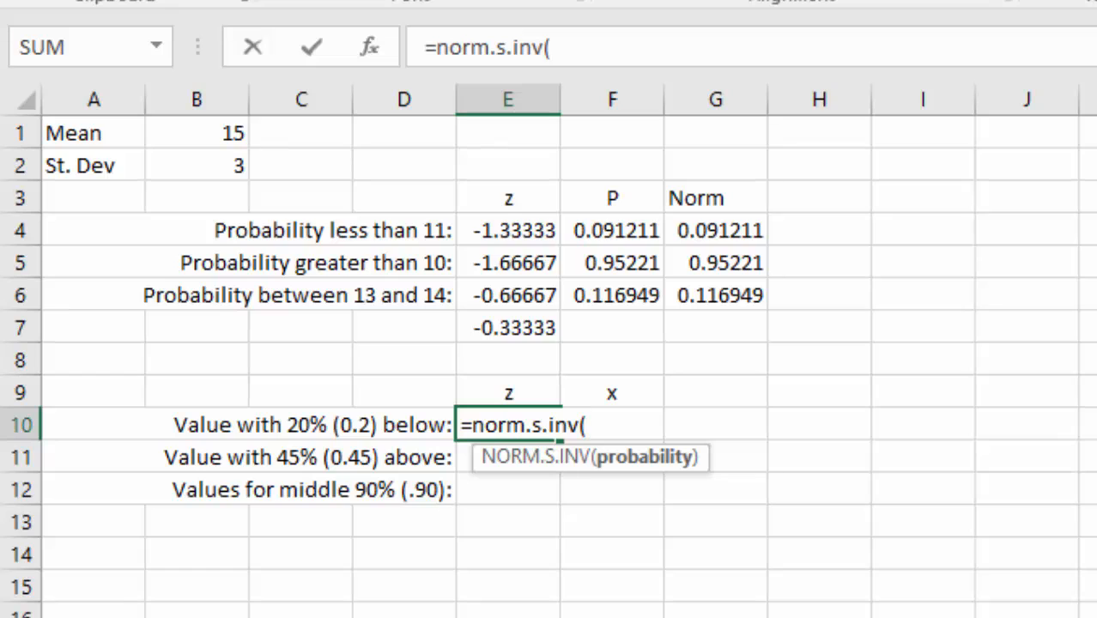
pyautogui.write('.2)')
pyautogui.press('Return')
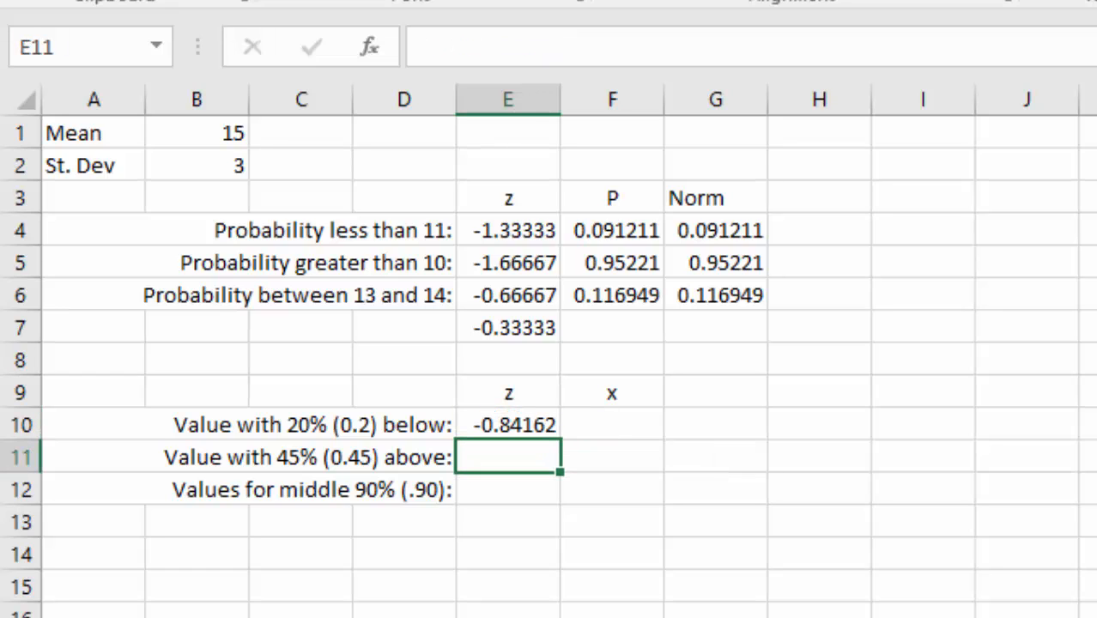
# Convert the z-score for 20% below to its x value in cell F10 with the formula =E10*3+15.
pyautogui.press('Right')
pyautogui.press('Up')
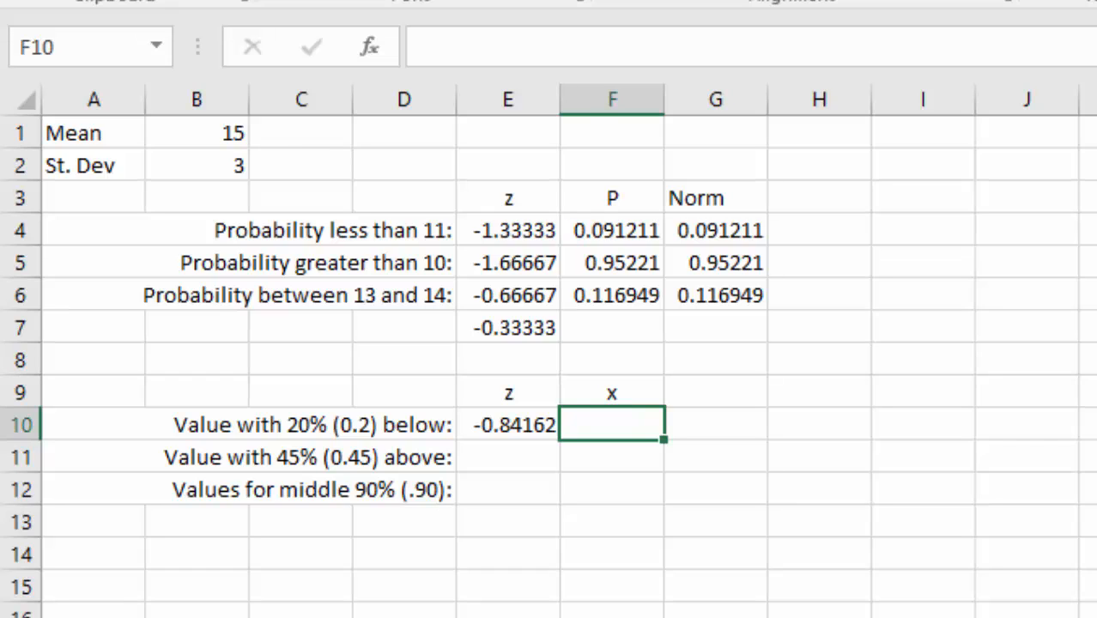
pyautogui.write('=')
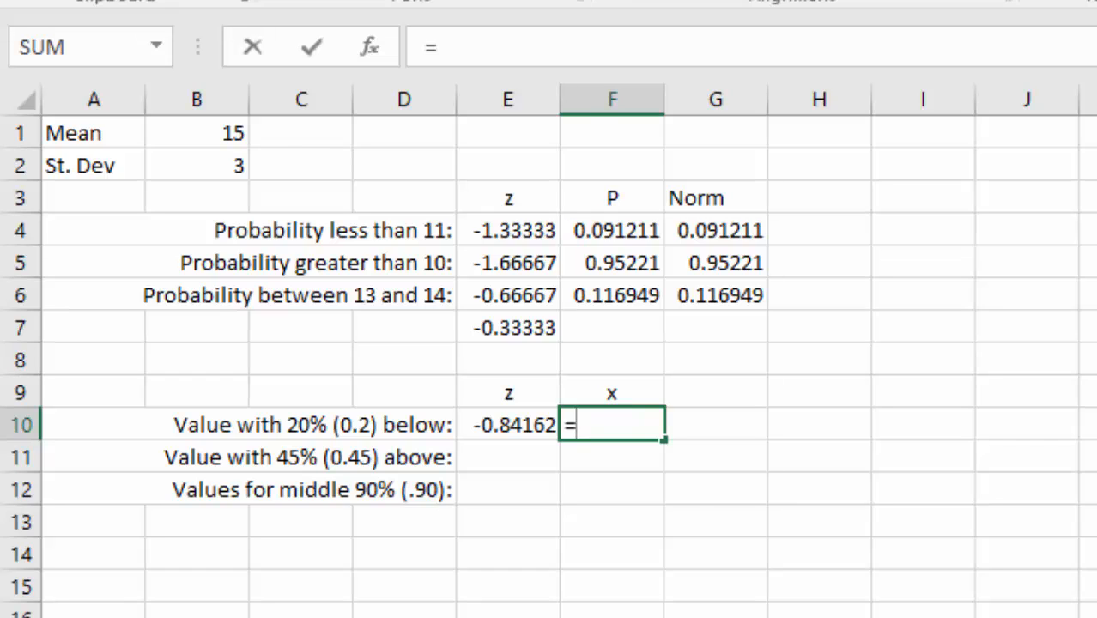
pyautogui.click(510, 423)
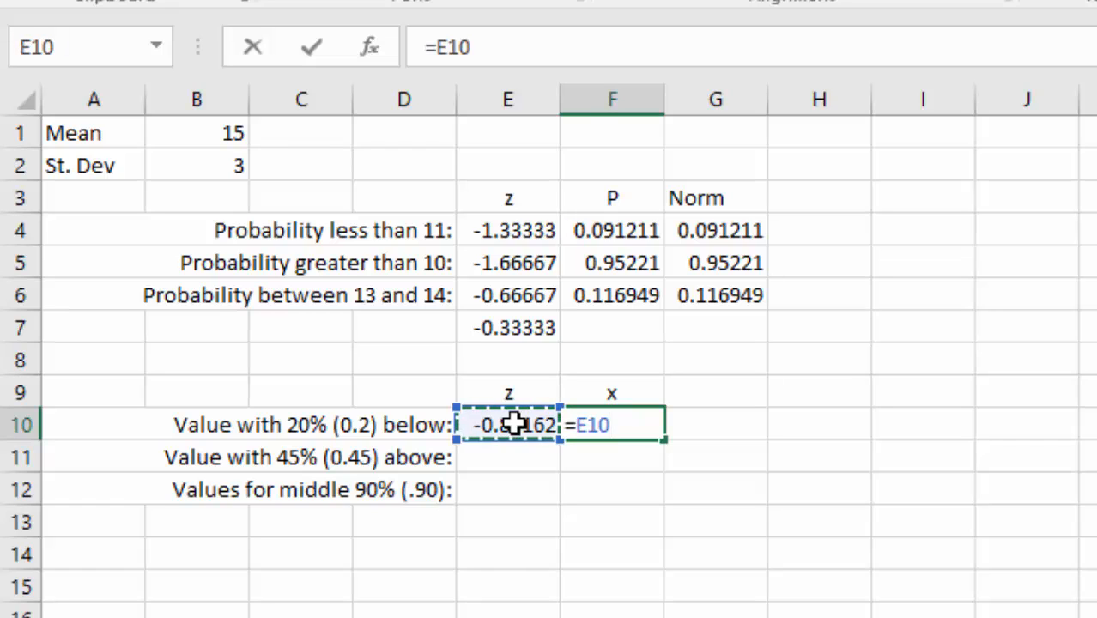
pyautogui.write('*')
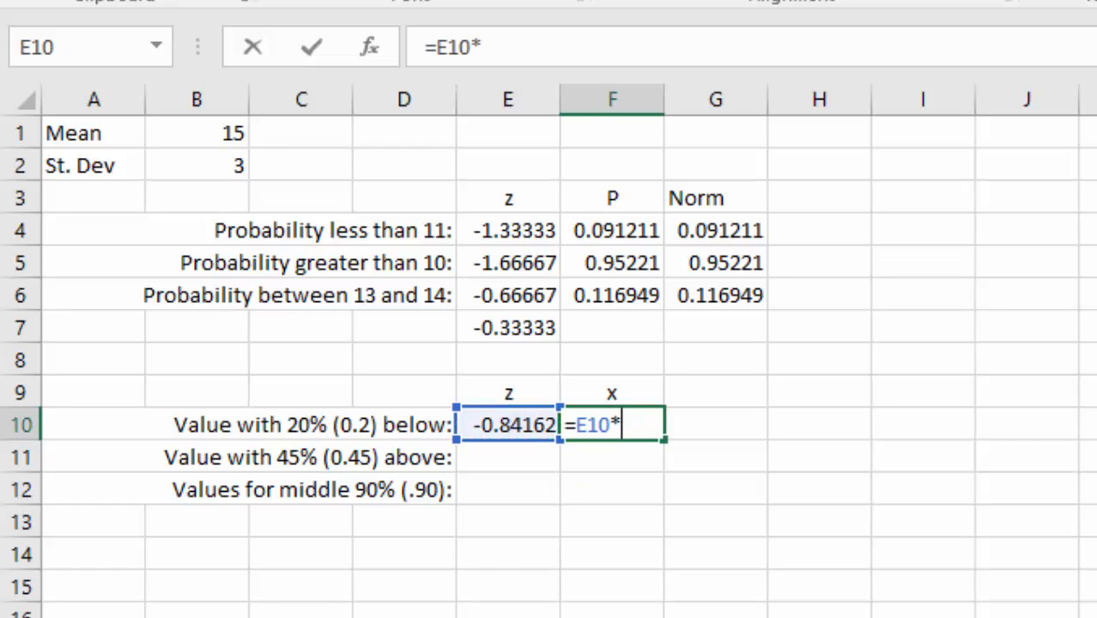
pyautogui.write('3+')
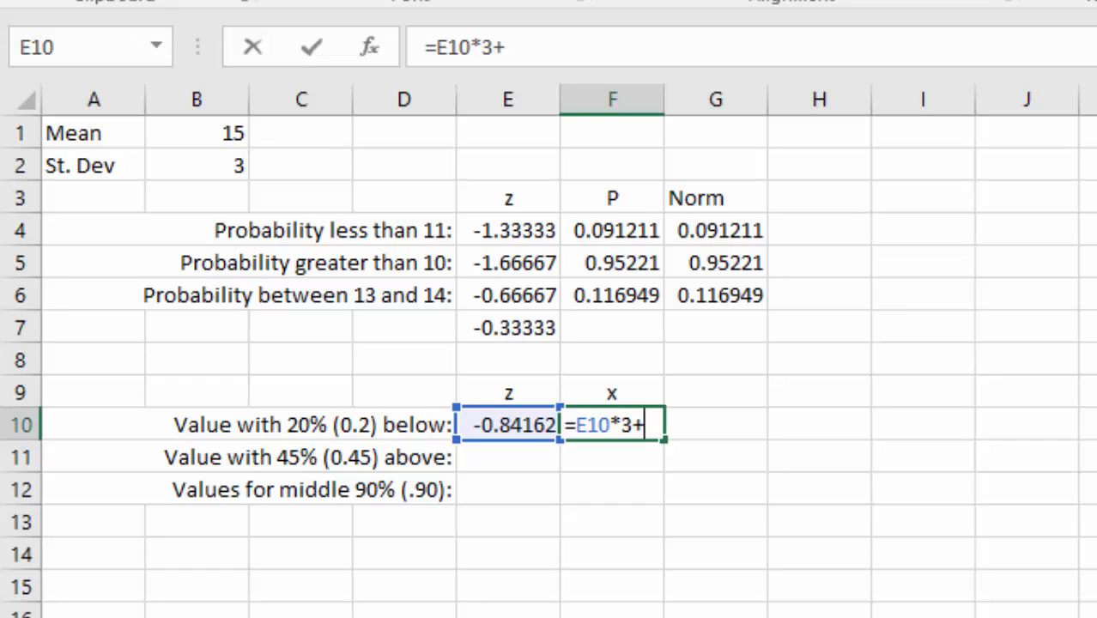
pyautogui.write('15')
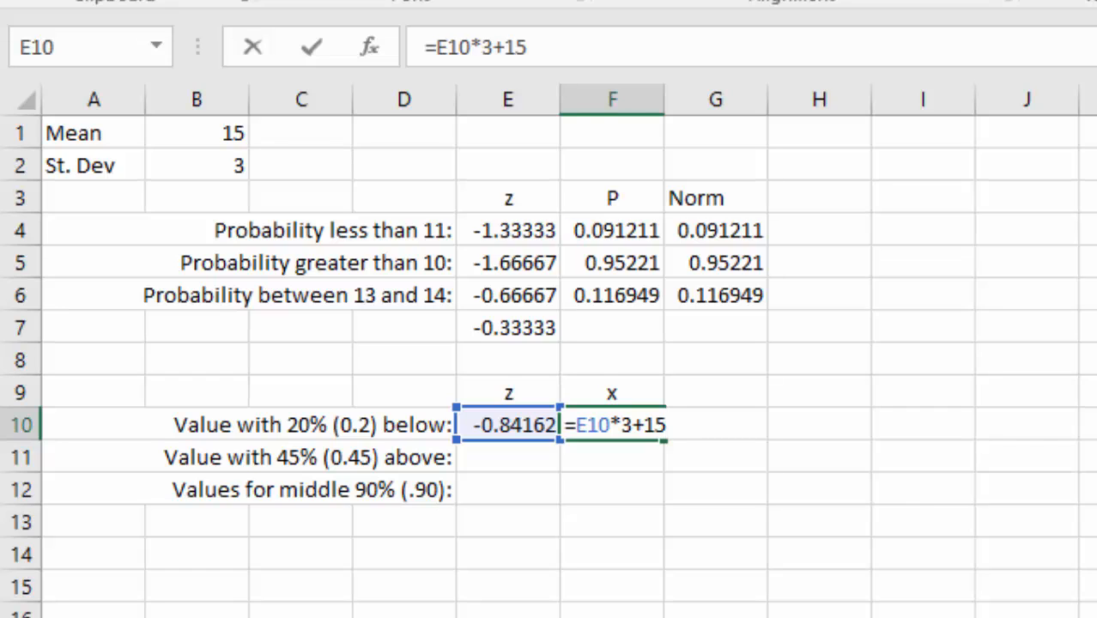
pyautogui.press('Return')
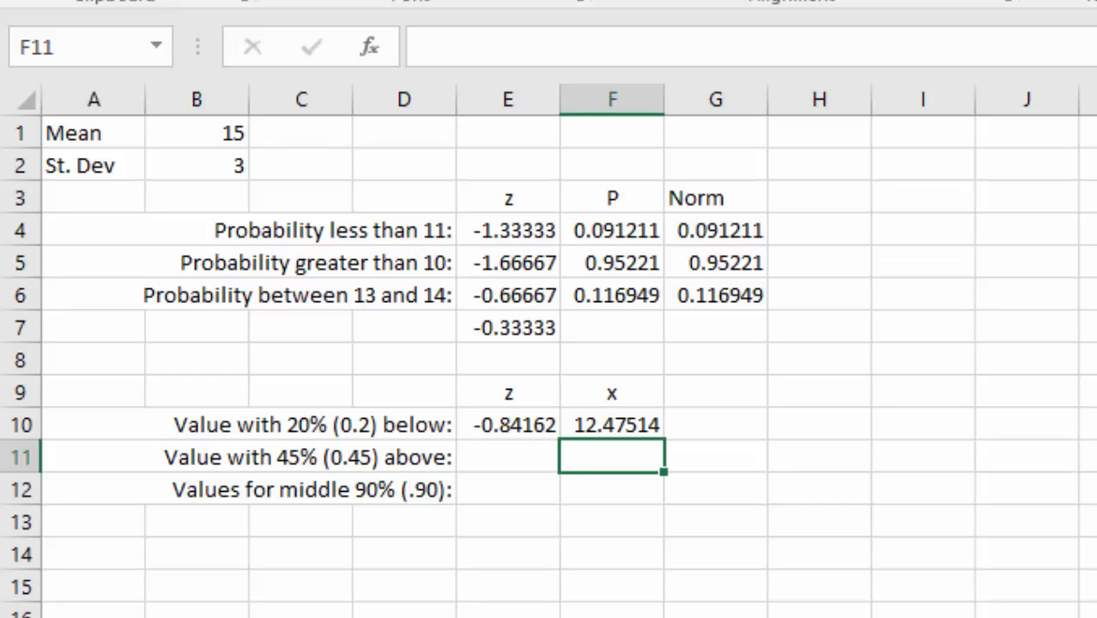
# Calculate the z-score with 45% above it in cell E11 with the formula =norm.s.inv(1-.45).
pyautogui.press('Left')
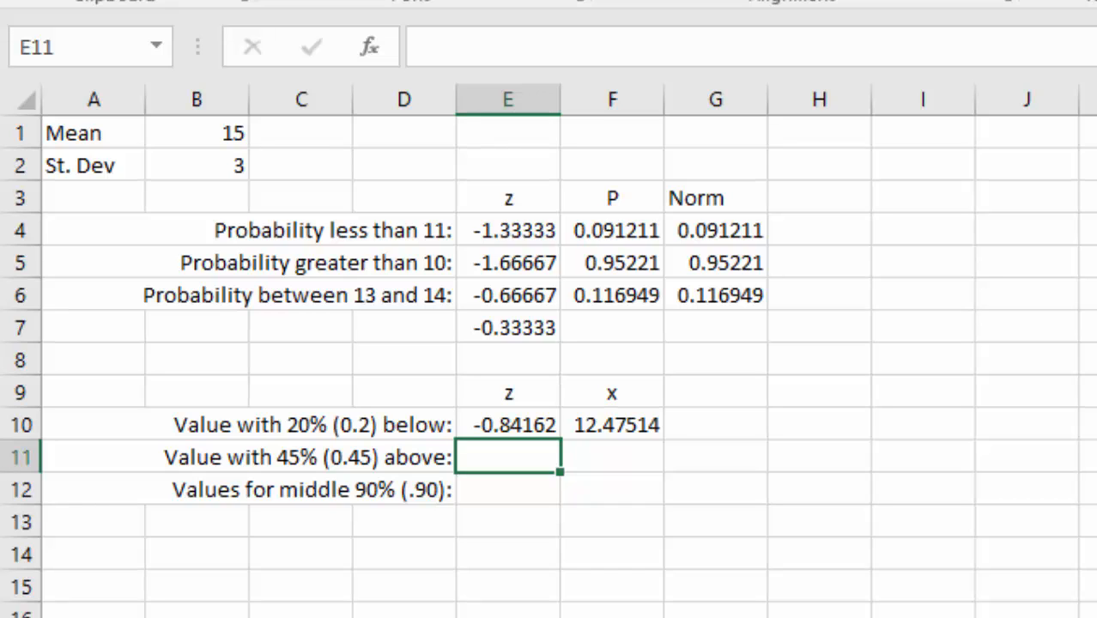
pyautogui.write('=')
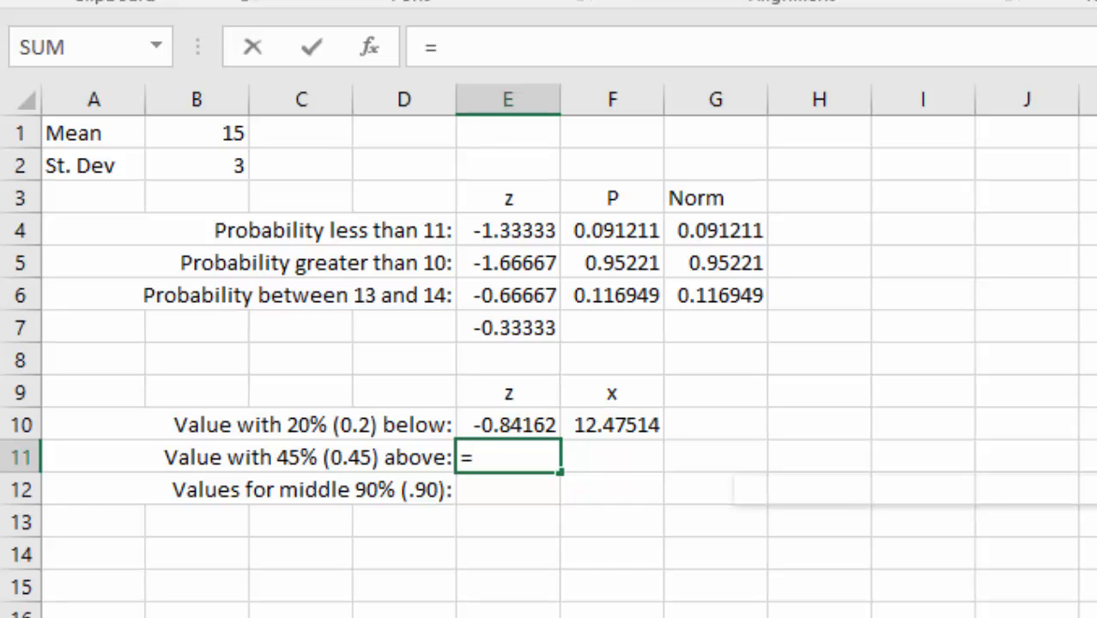
pyautogui.write('norm.s')
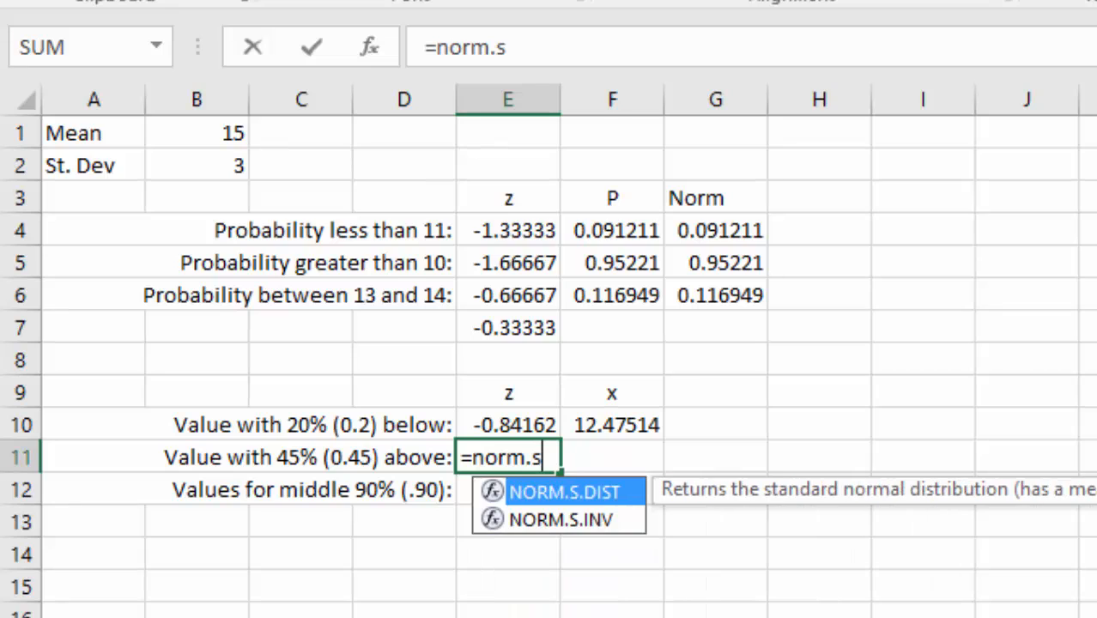
pyautogui.write('.inv(')
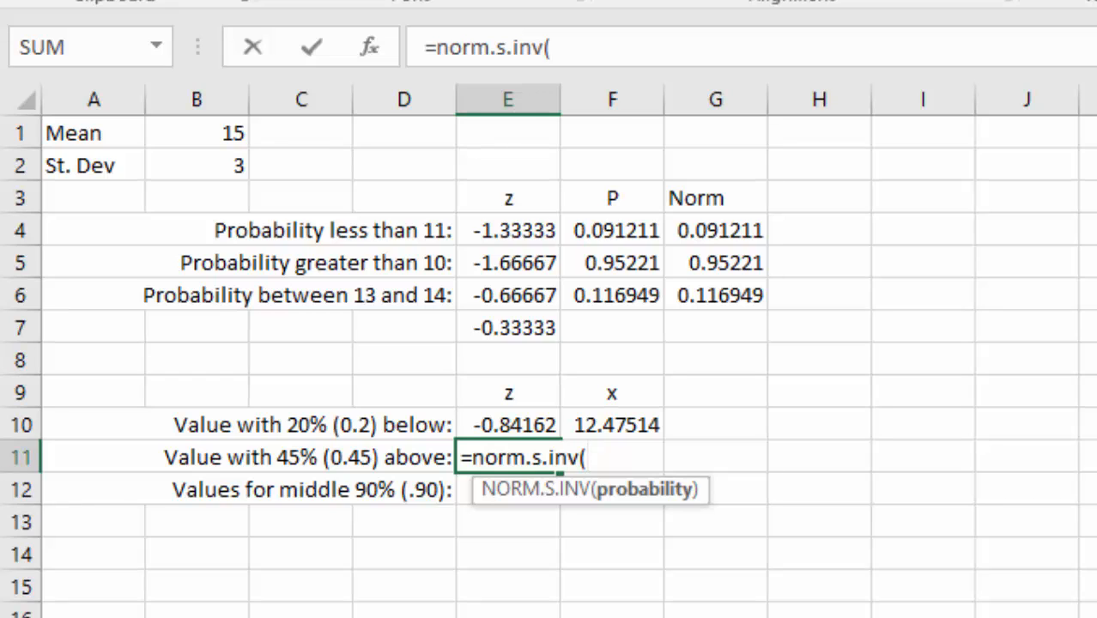
pyautogui.write('1-.45')
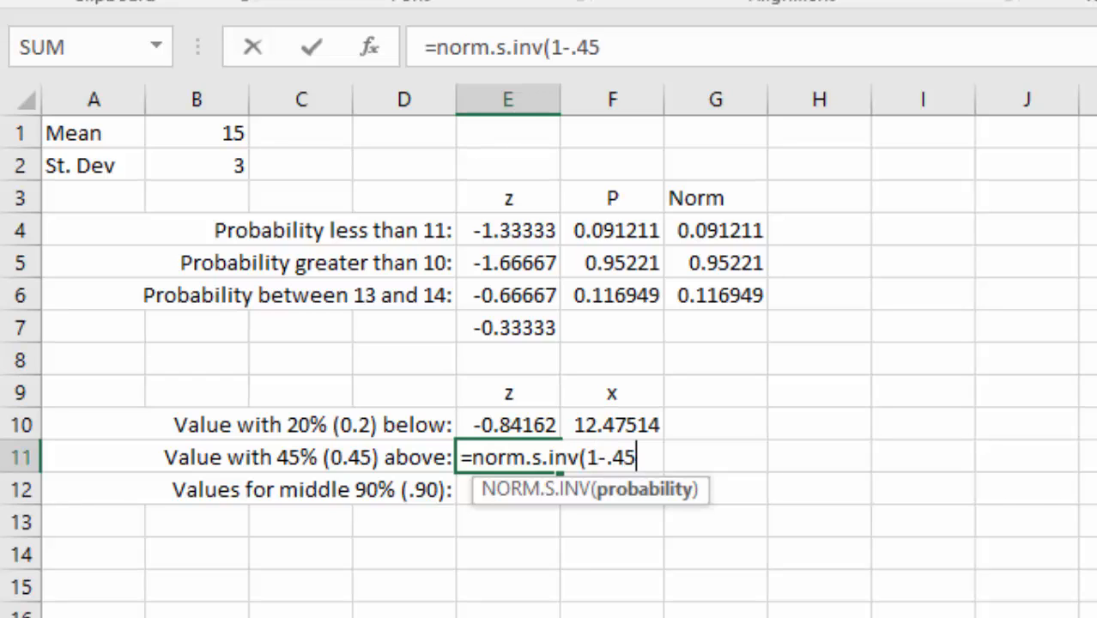
pyautogui.write(')')
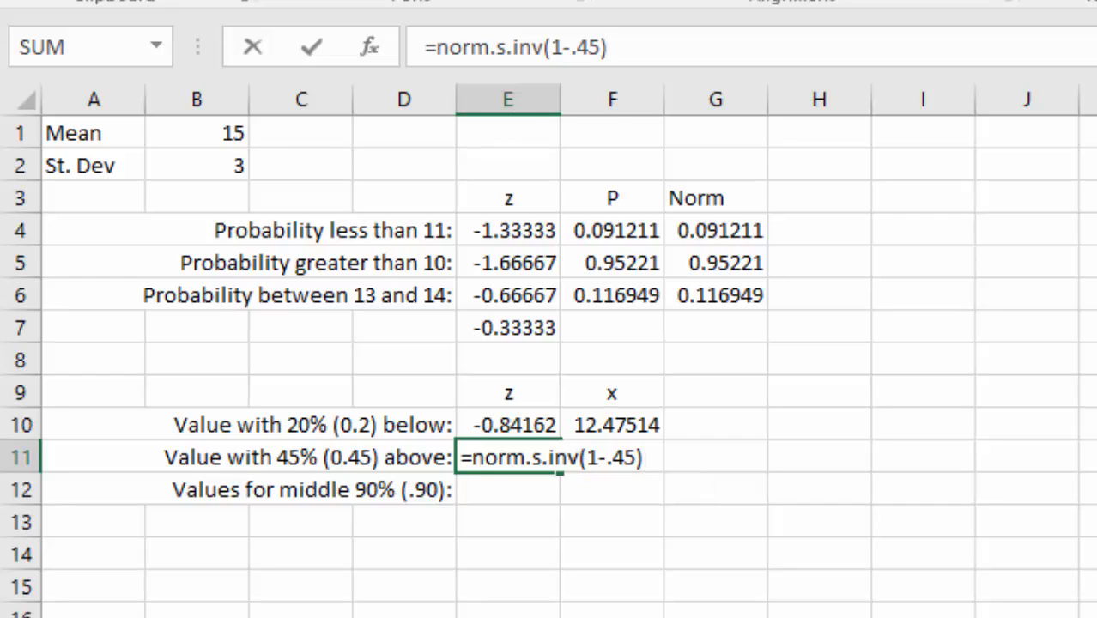
pyautogui.press('Return')
# Convert the z-score for 45% above to its x value in cell F11 with the formula =E11*3+15.
pyautogui.press('Right')
pyautogui.press('Up')
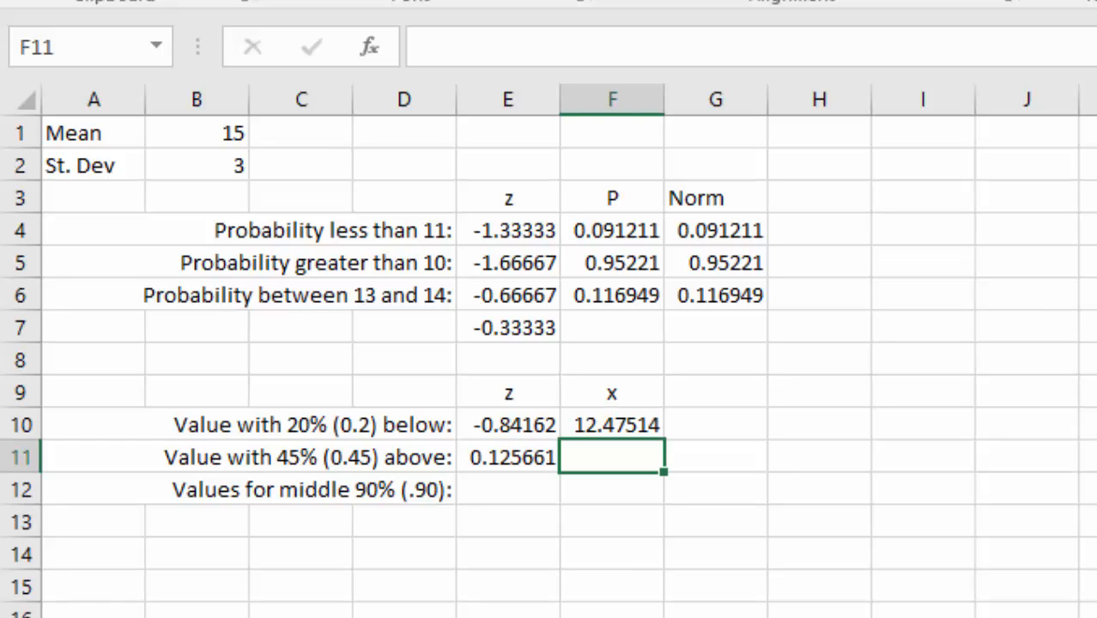
pyautogui.write('=')
pyautogui.press('BackSpace')
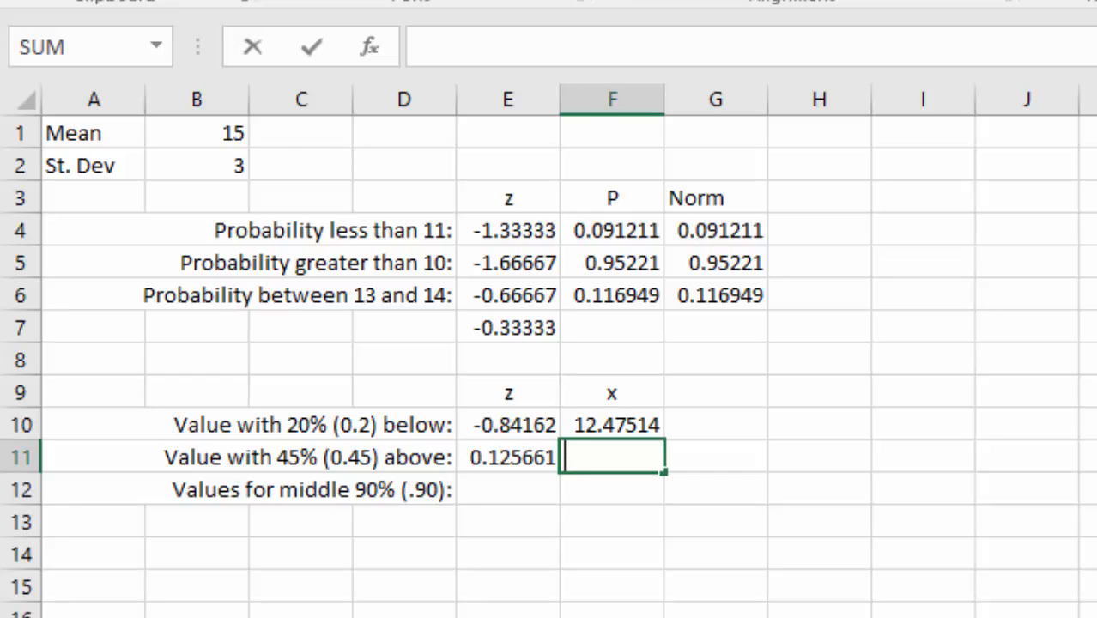
pyautogui.write('=')
pyautogui.click(508, 457)
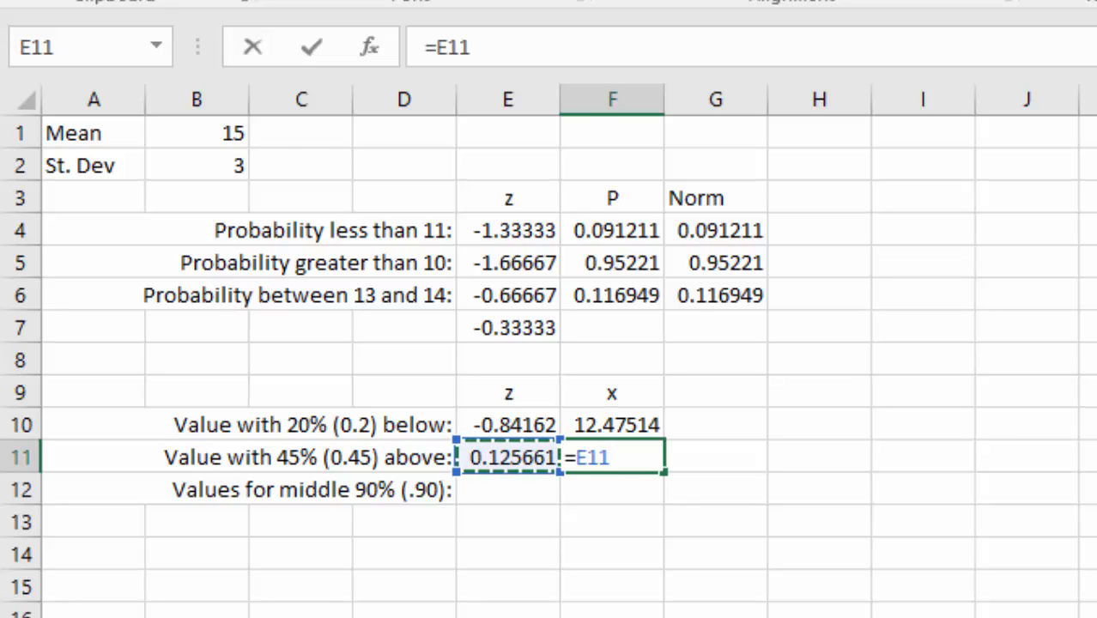
pyautogui.write('*3')
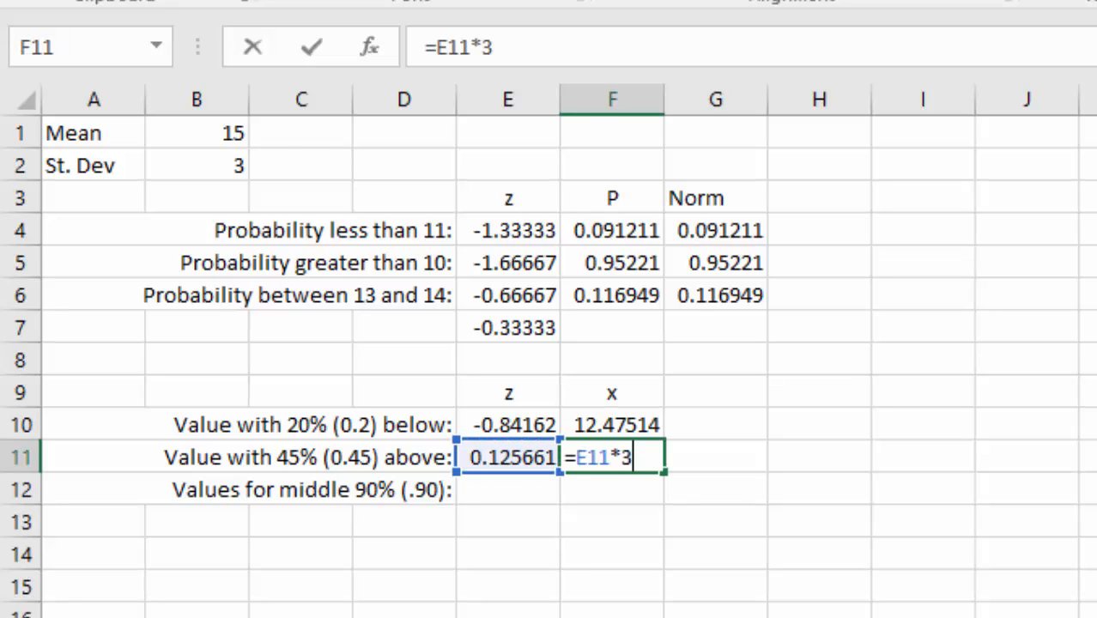
pyautogui.write('+15')
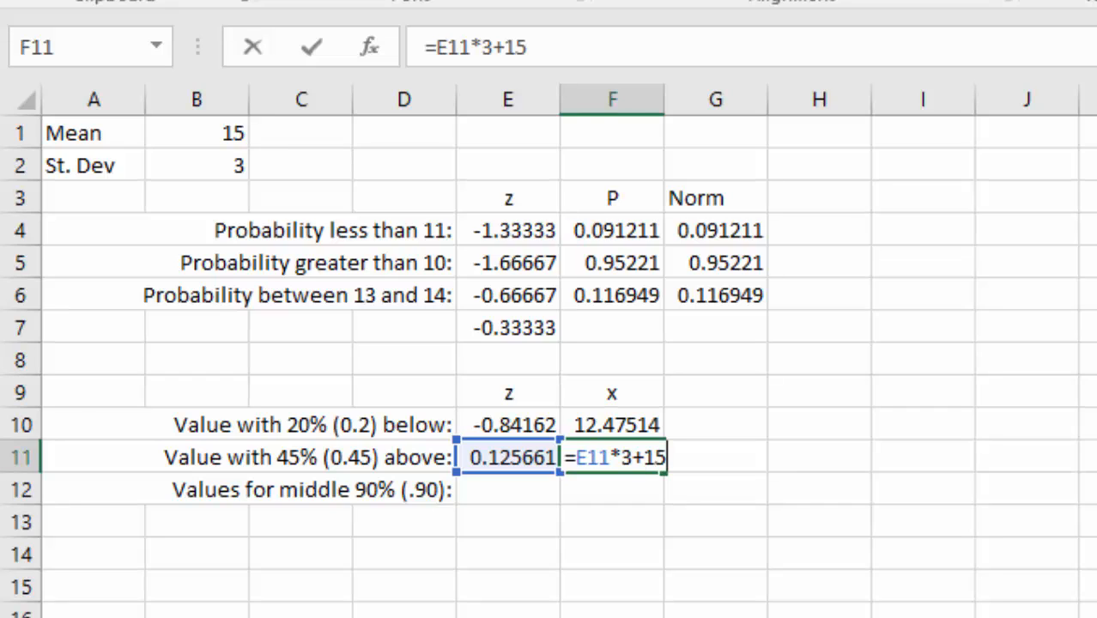
pyautogui.press('Return')
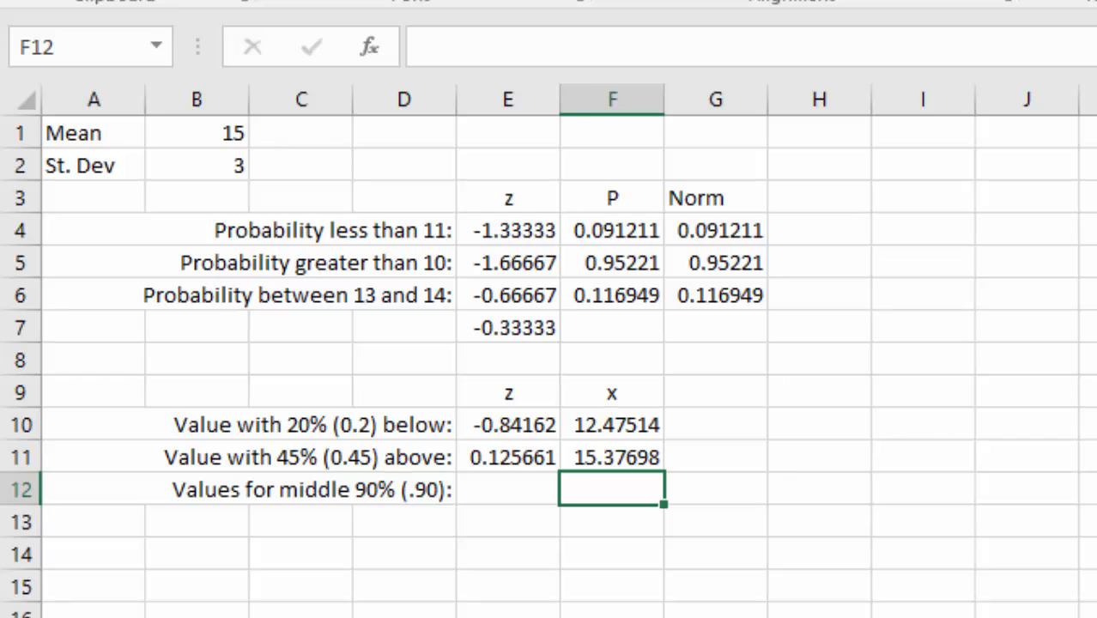
# Fill cells C14:D14 with yellow to represent the middle area of the distribution.
pyautogui.press('Left')
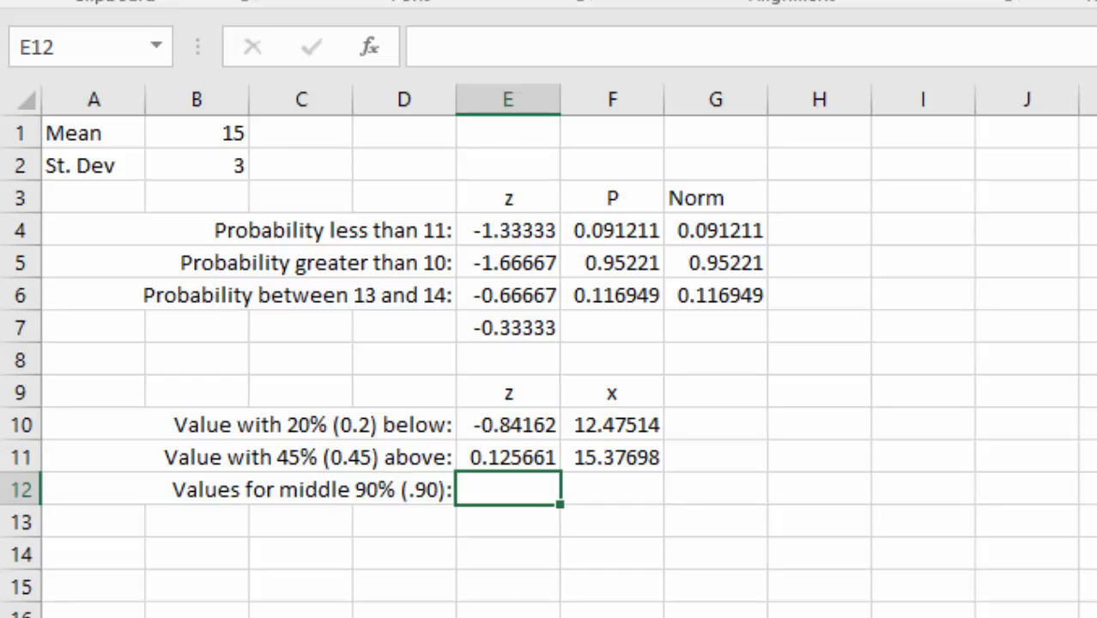
pyautogui.press('Down')
pyautogui.press('Down')
pyautogui.press('Down')
pyautogui.press('Left')
pyautogui.press('Left')
pyautogui.press('Up')
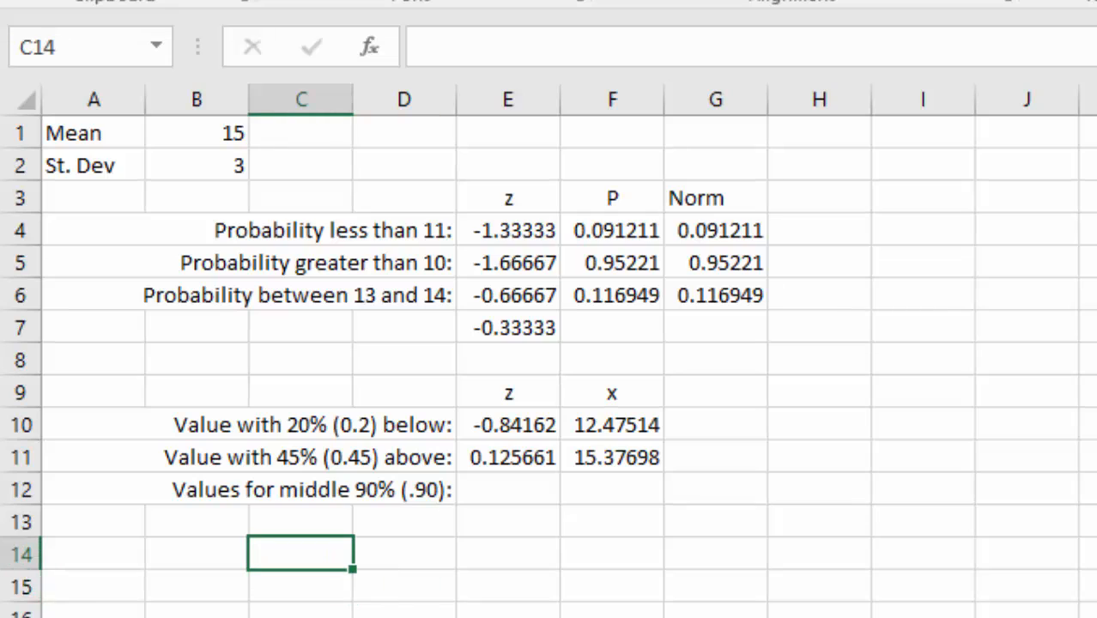
pyautogui.hotkey('shift', 'Right')
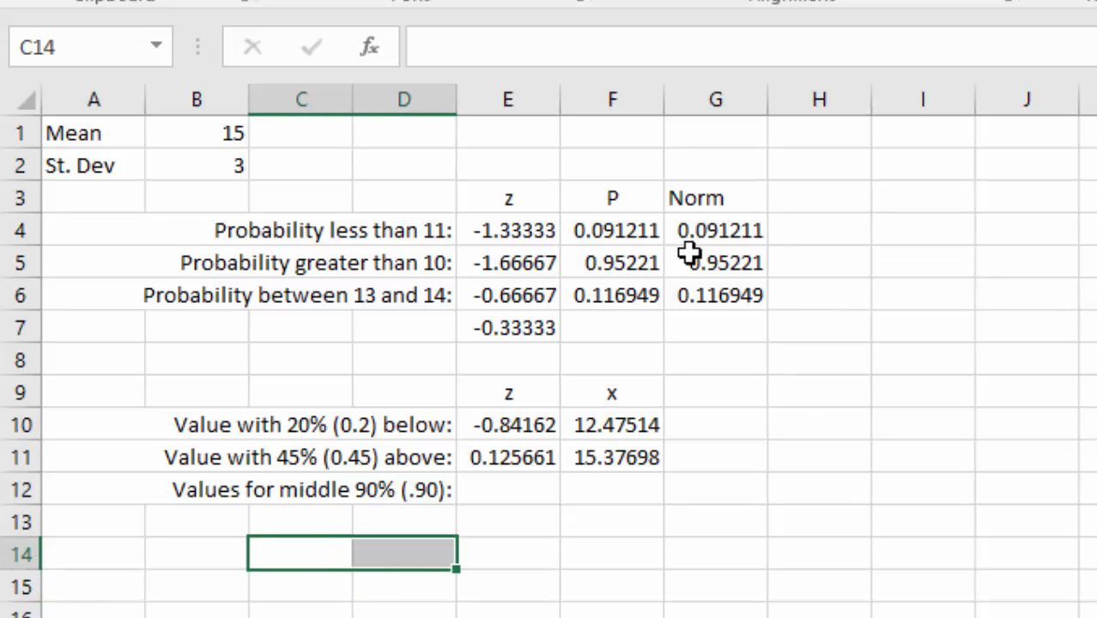
pyautogui.click(457, 1)
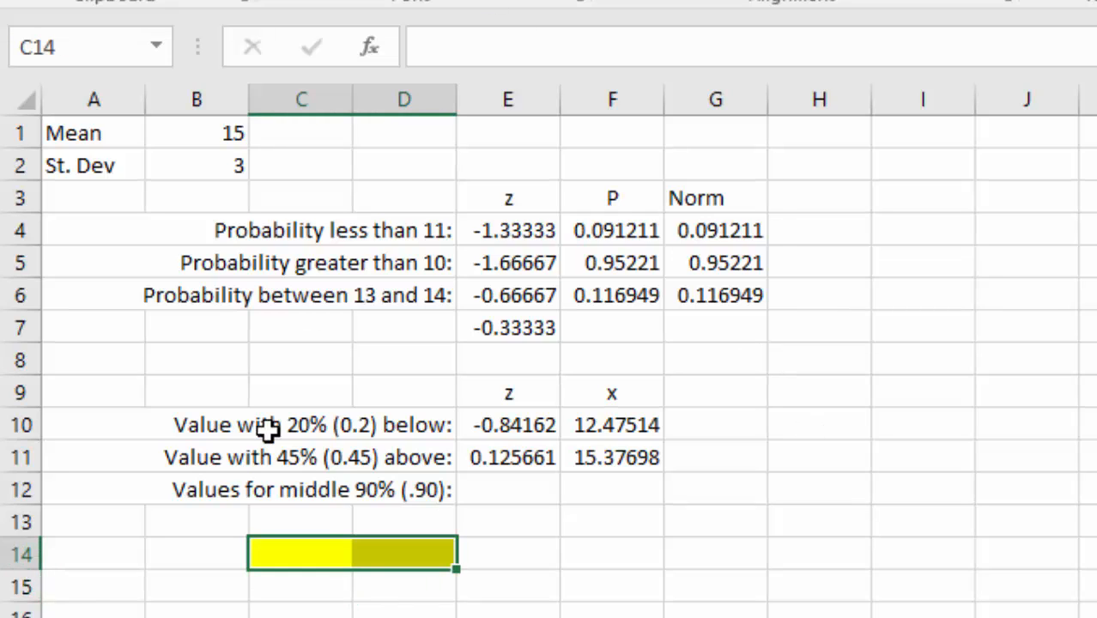
# Fill cell B14 with blue and cell E14 with orange to represent the two tails.
pyautogui.click(212, 554)
pyautogui.click(481, 1)
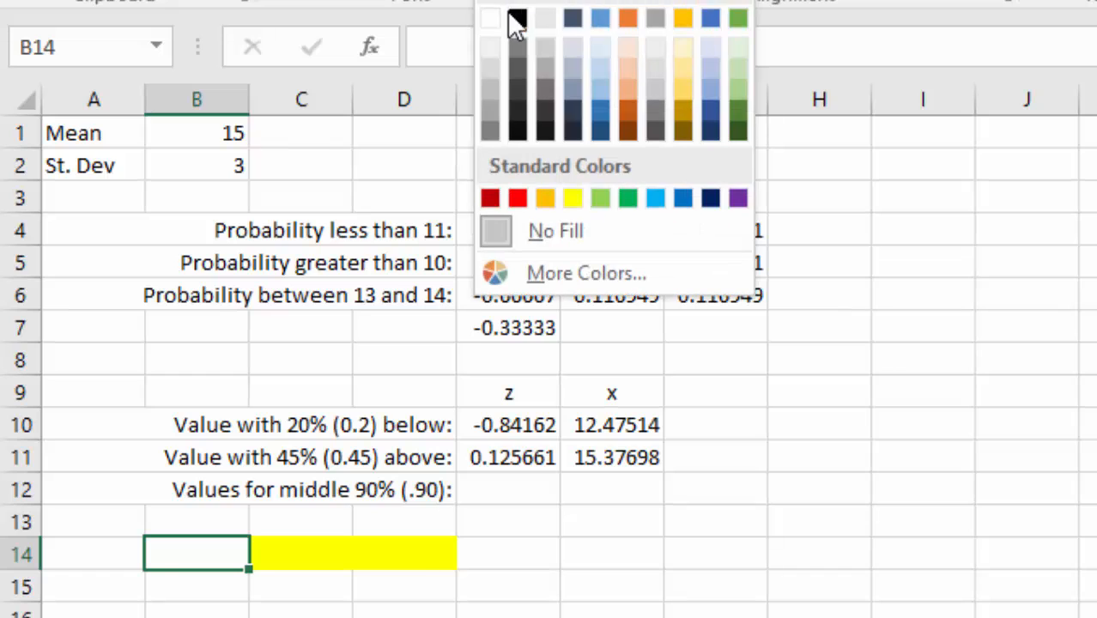
pyautogui.click(596, 19)
pyautogui.press('Right')
pyautogui.press('Right')
pyautogui.press('Right')
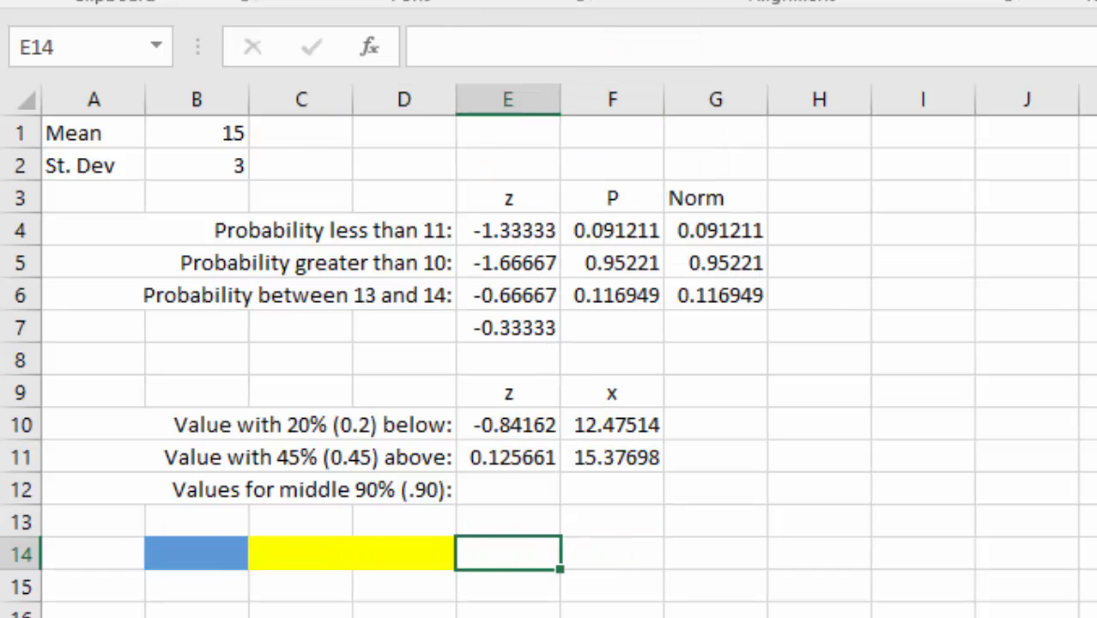
pyautogui.click(481, 1)
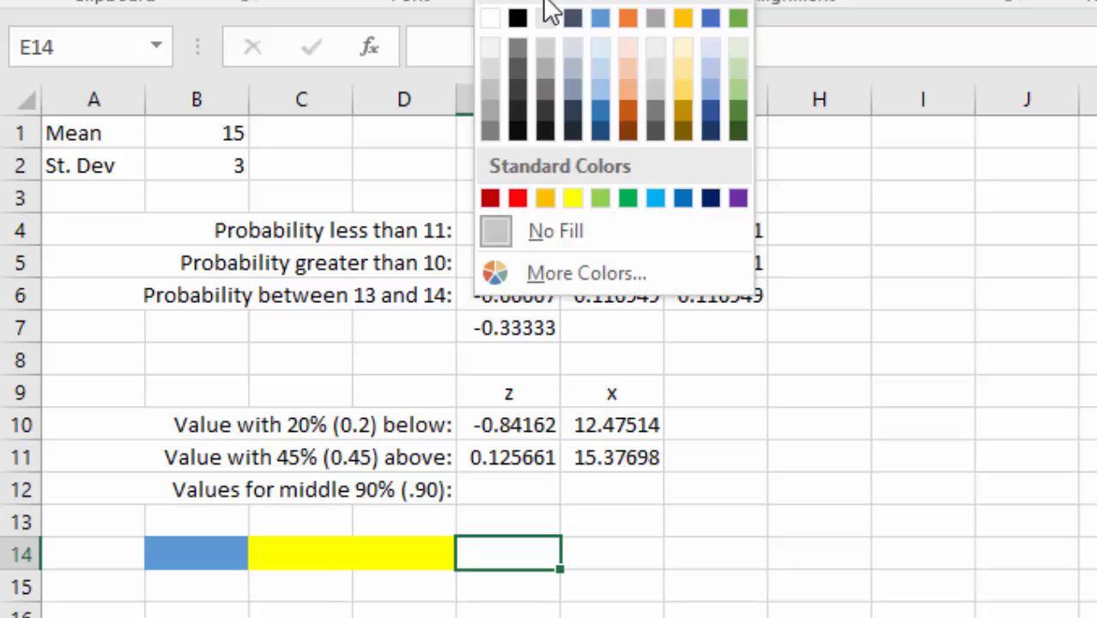
pyautogui.click(625, 23)
# Enter 90% in cell D14 of the yellow area.
pyautogui.press('Down')
pyautogui.press('Left')
pyautogui.press('Up')
pyautogui.press('Left')
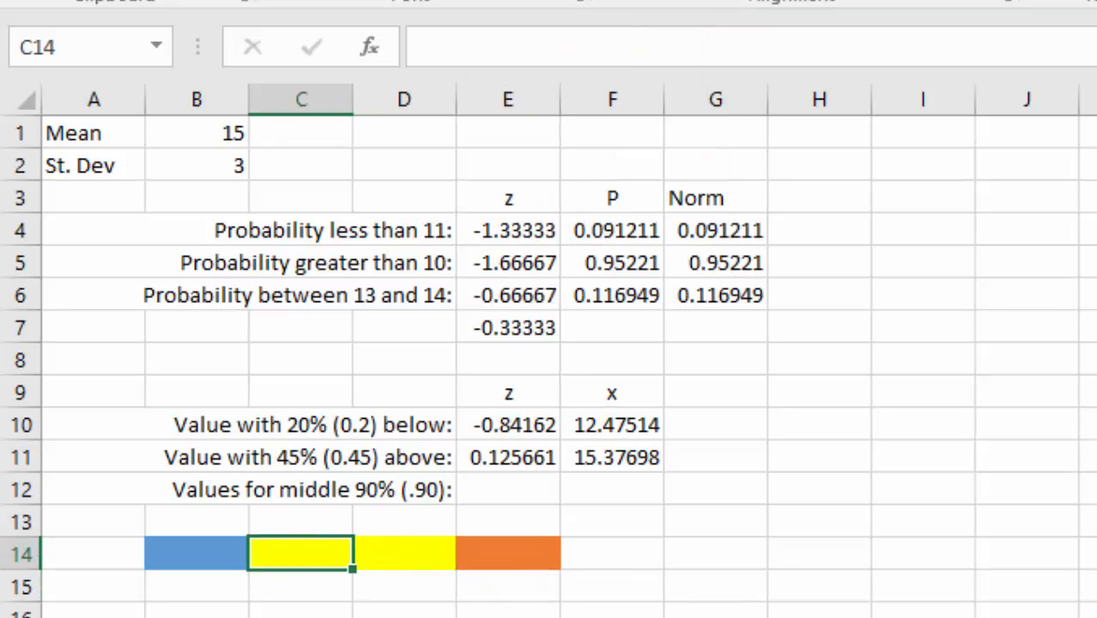
pyautogui.press('Right')
pyautogui.press('Left')
pyautogui.press('Right')
pyautogui.write('90')
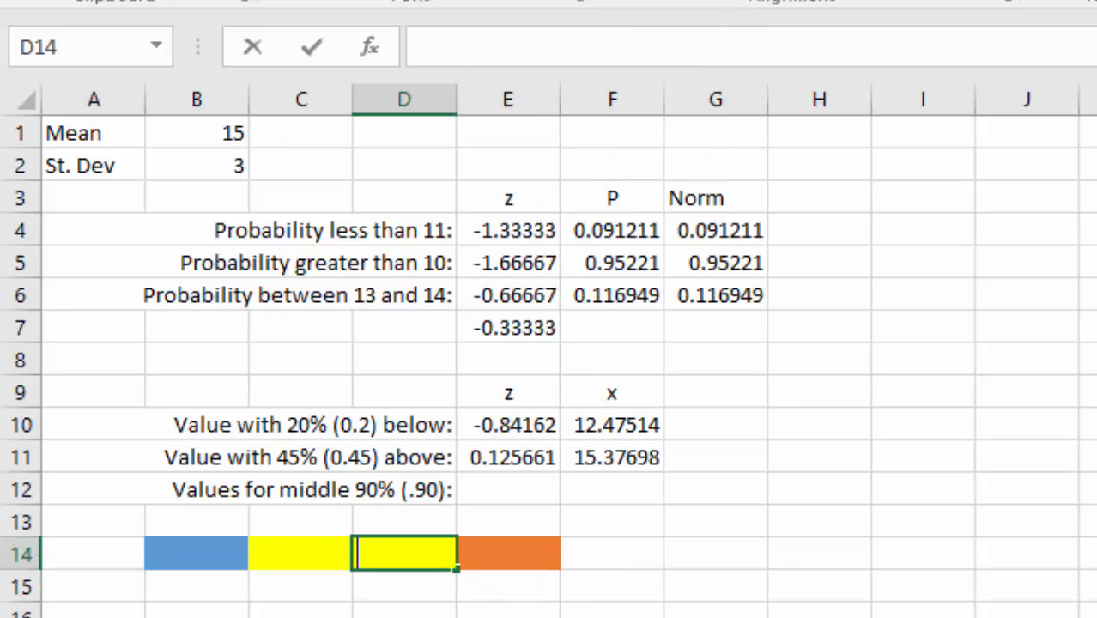
pyautogui.write('%')
pyautogui.press('Return')
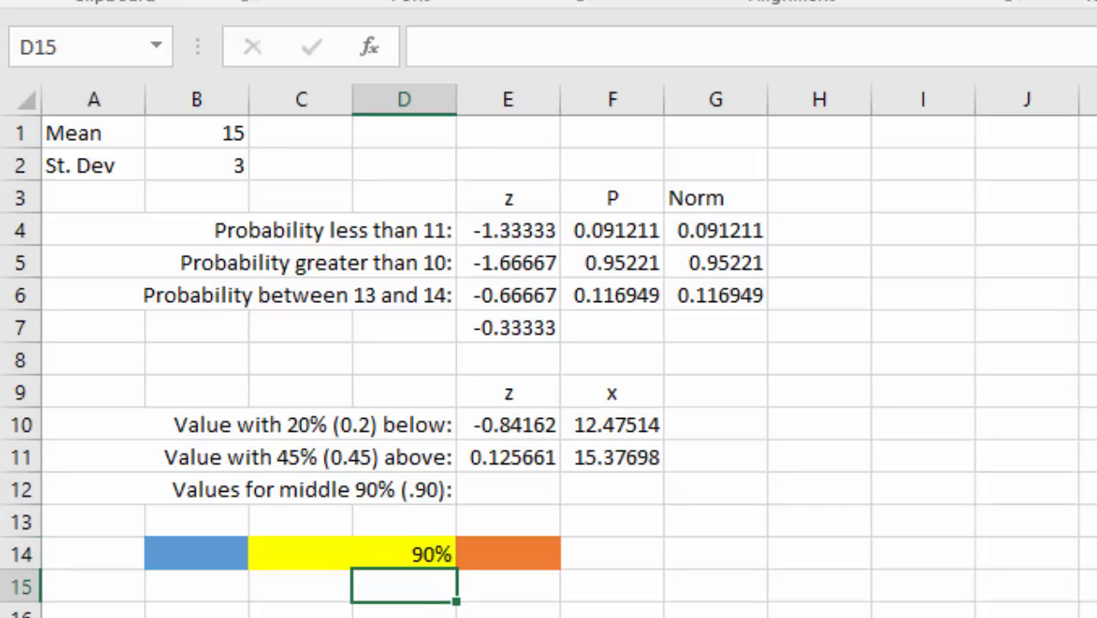
# Merge and center the yellow cells C14:D14.
pyautogui.press('Up')
pyautogui.hotkey('shift', 'Left')
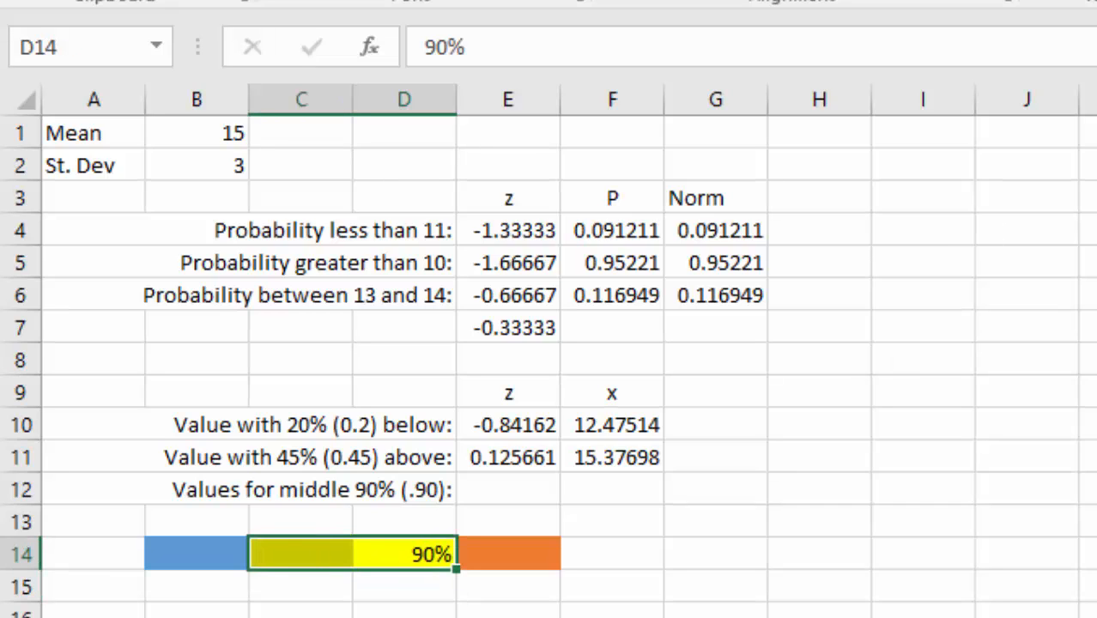
pyautogui.hotkey('alt', 'h')
pyautogui.press('m')
pyautogui.press('c')
pyautogui.click(610, 545)
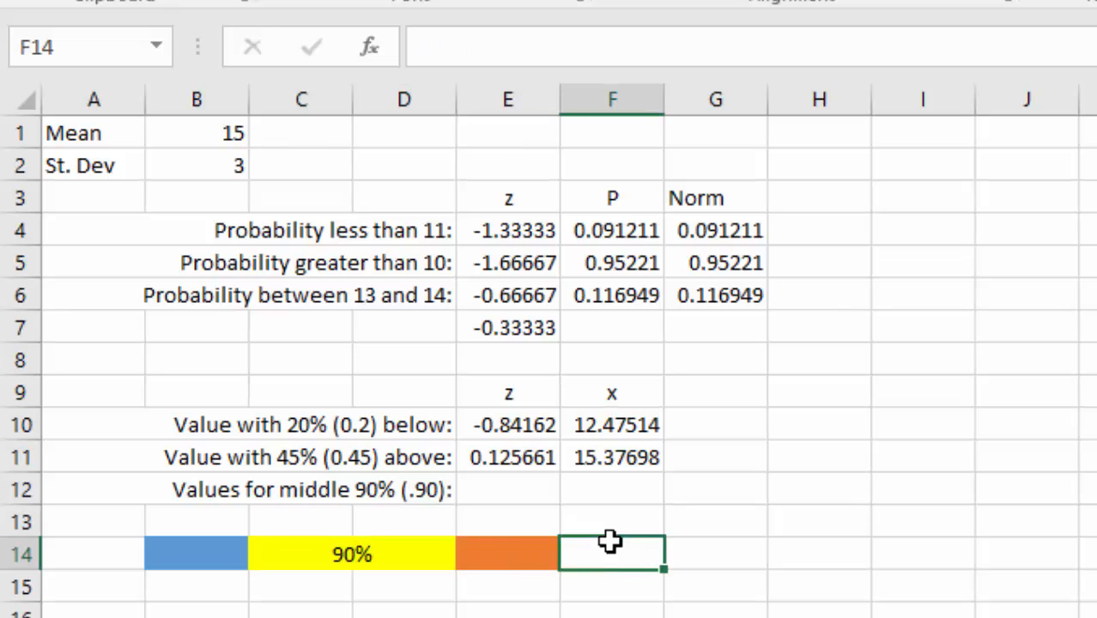
# Label both tails with 5% in the blue cell B14 and the orange cell E14.
pyautogui.press('Left')
pyautogui.press('Left')
pyautogui.press('Left')
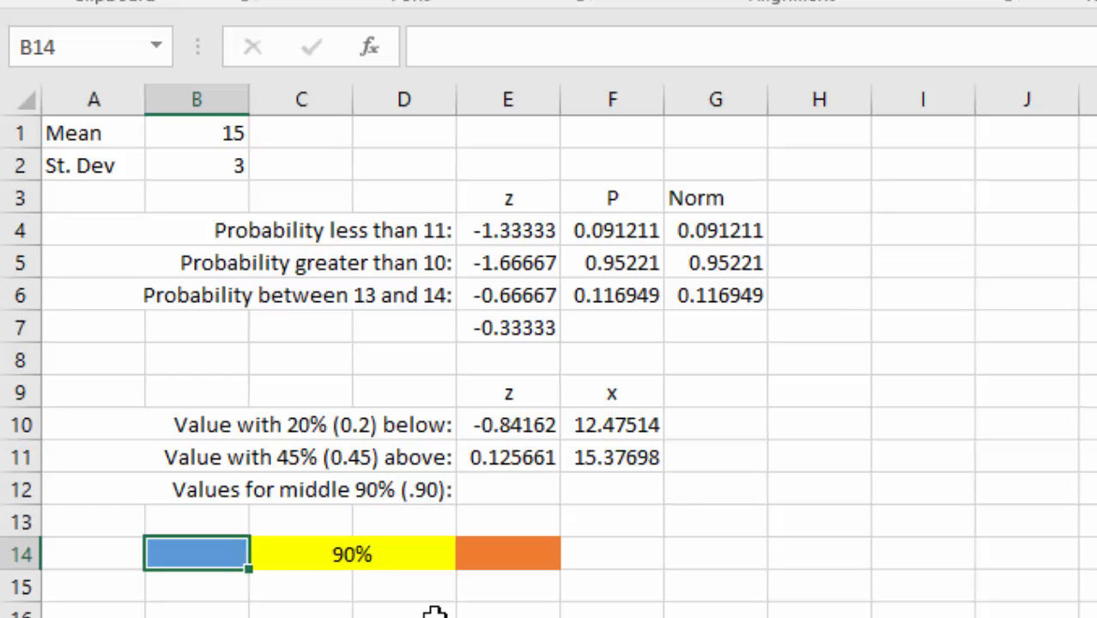
pyautogui.write('5%')
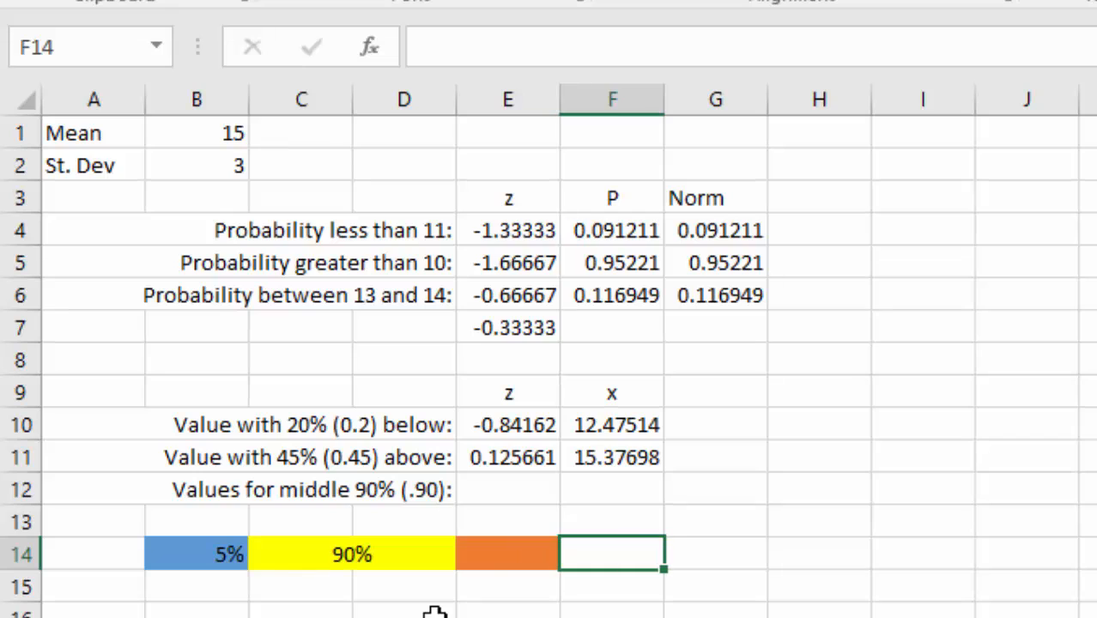
pyautogui.press('Left')
pyautogui.write('%%')
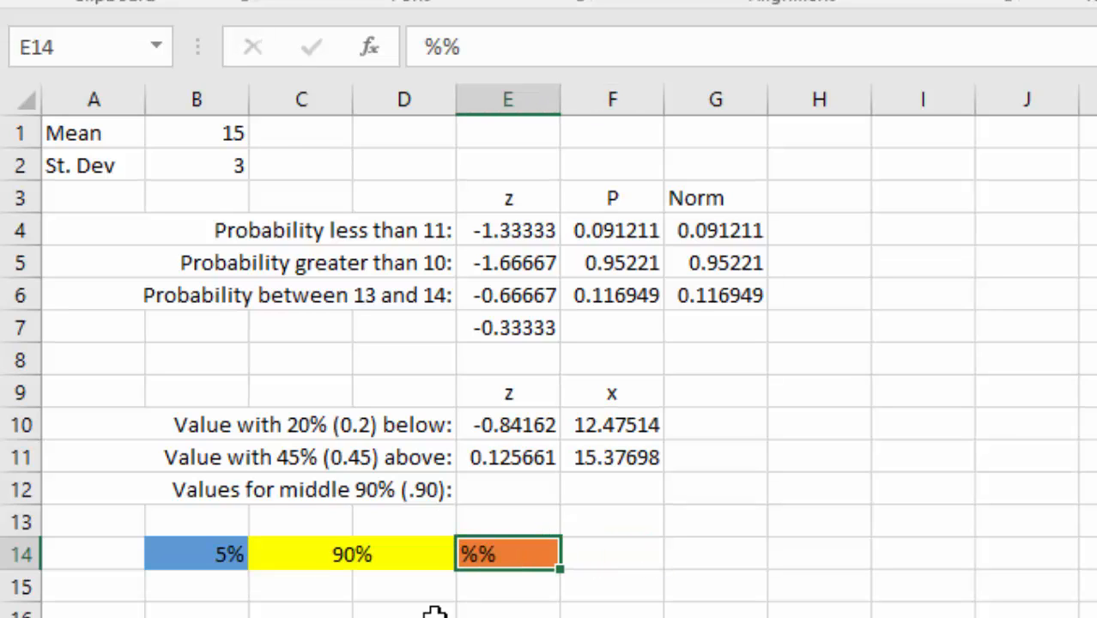
pyautogui.press('BackSpace')
pyautogui.write('5')
pyautogui.press('Tab')
# Calculate the lower z-score for the middle 90% in cell E12 with the formula =norm.s.inv(.05).
pyautogui.press('Up')
pyautogui.press('Up')
pyautogui.press('Left')
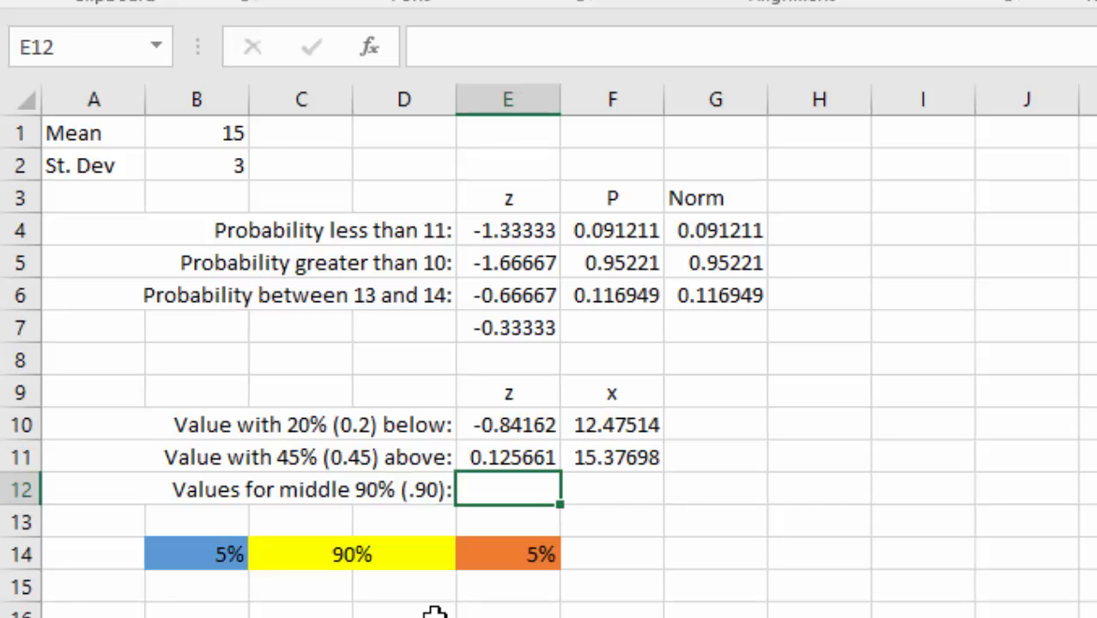
pyautogui.write('=n')
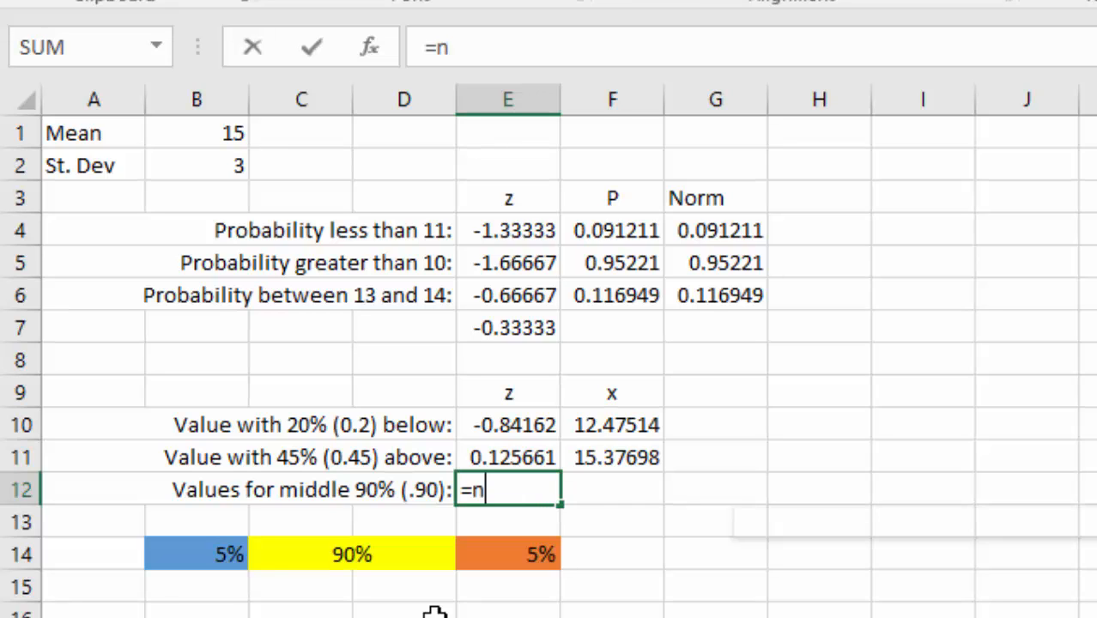
pyautogui.write('orm.s.')
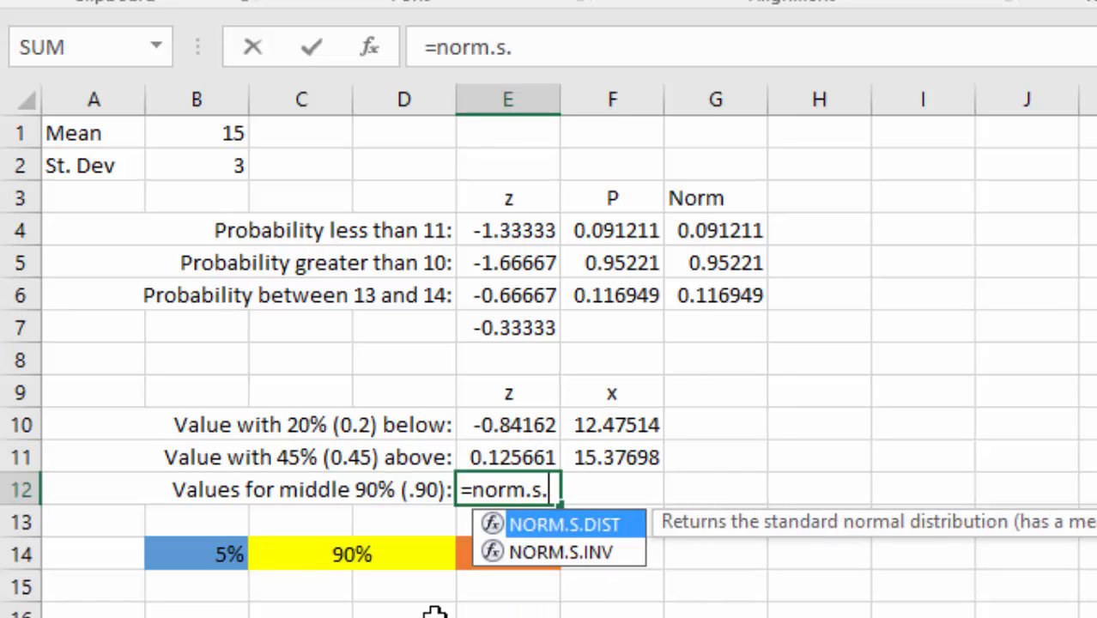
pyautogui.write('inv')
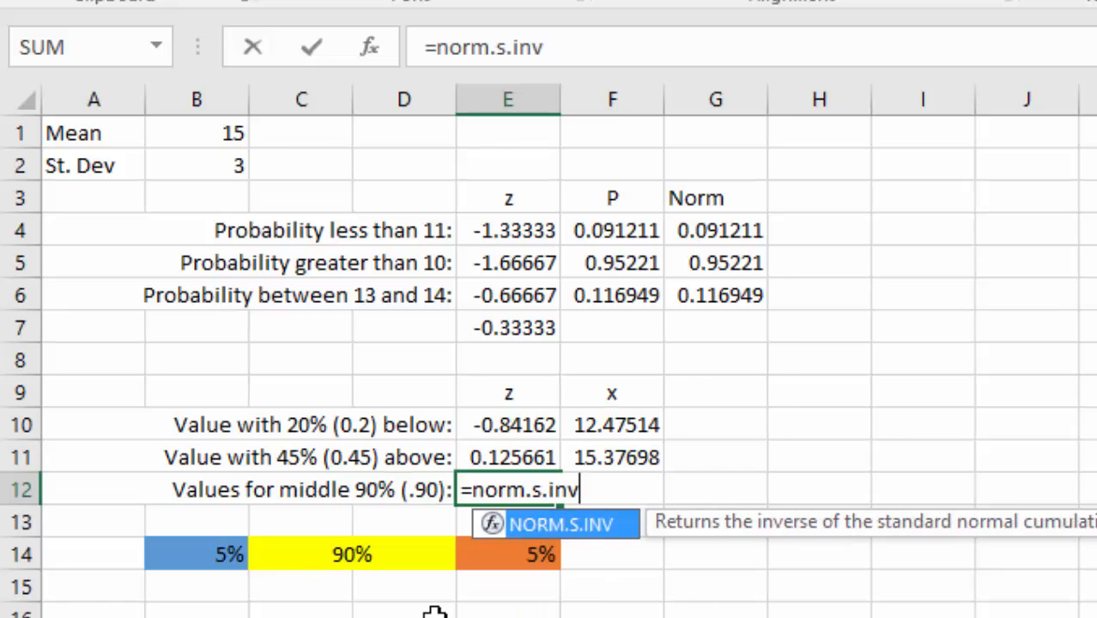
pyautogui.write('(.0')
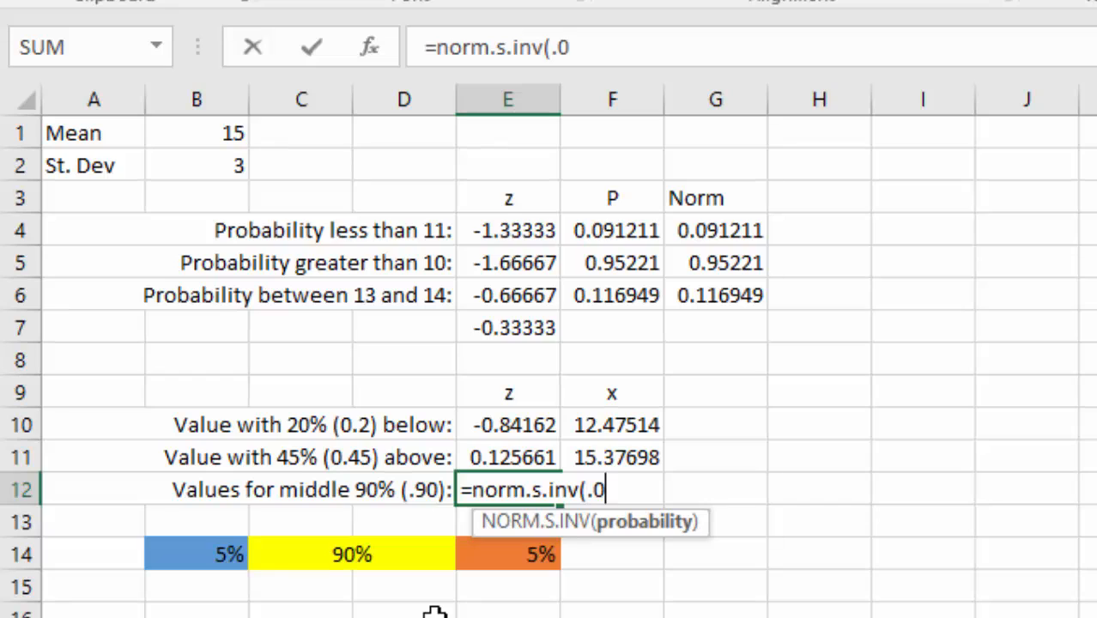
pyautogui.write('5)')
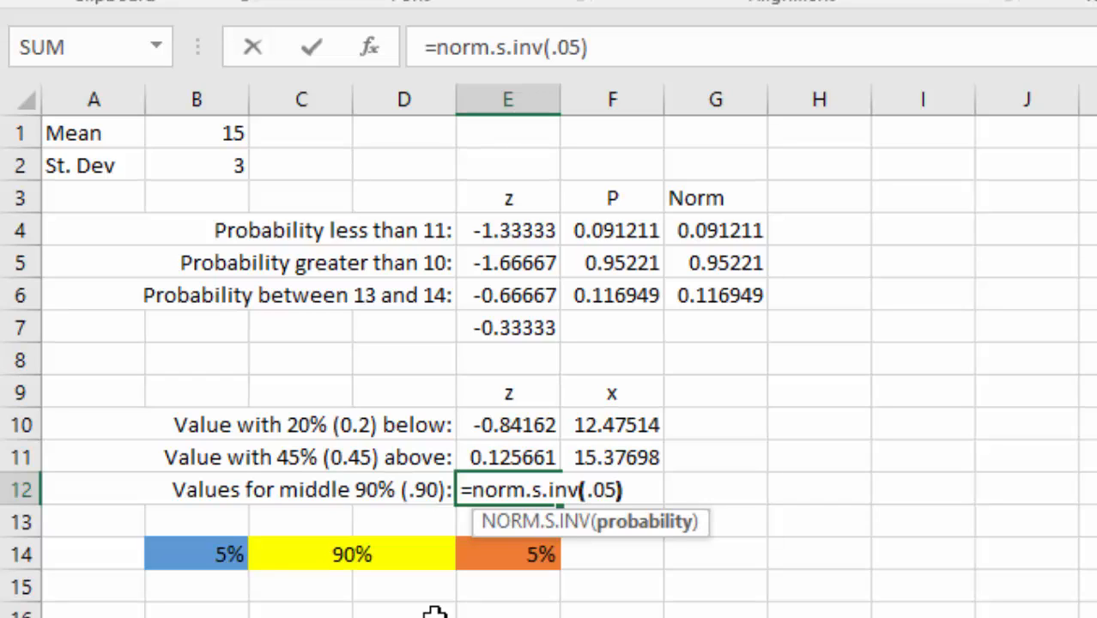
pyautogui.press('Return')
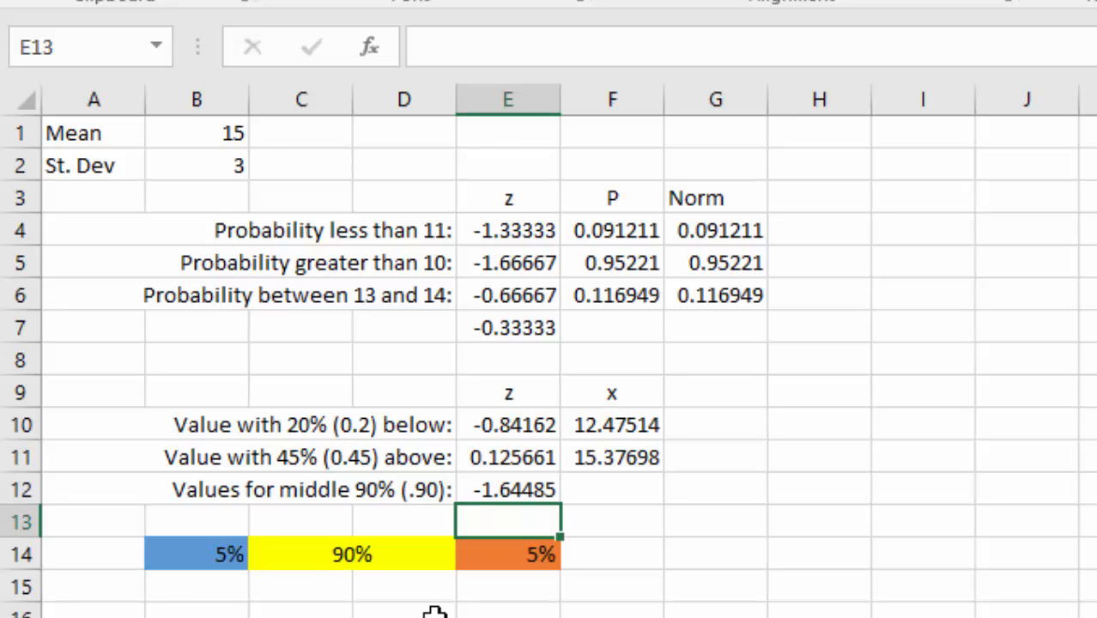
# Calculate the upper z-score for the middle 90% in cell E13 with the formula =norm.s.inv(.95).
pyautogui.moveTo(421, 590); pyautogui.dragTo(210, 550)
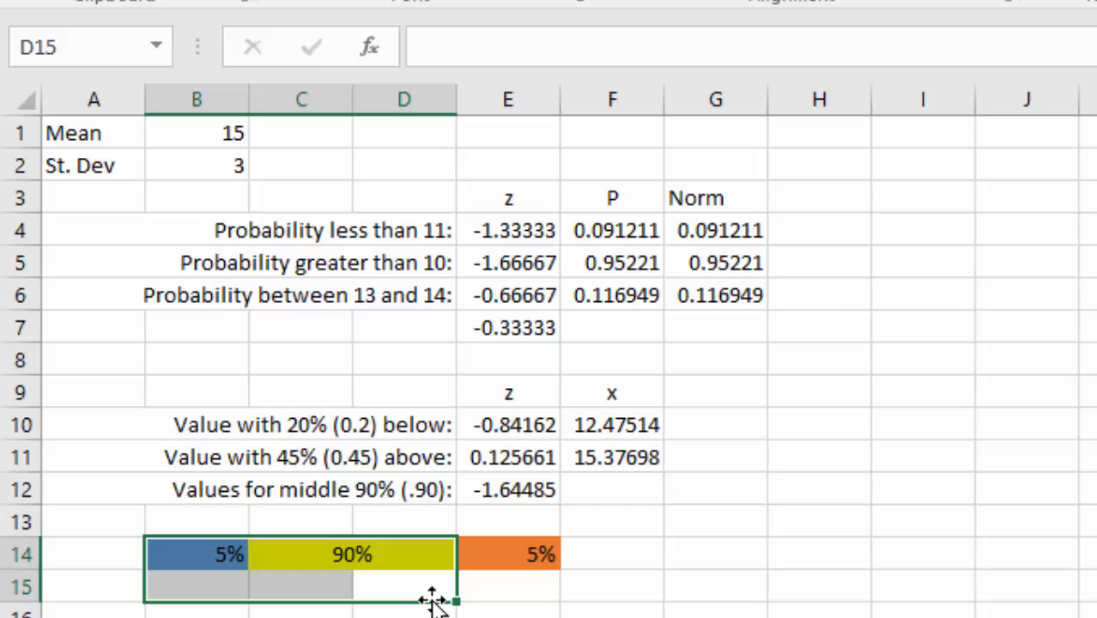
pyautogui.click(541, 517)
pyautogui.write('=nor')
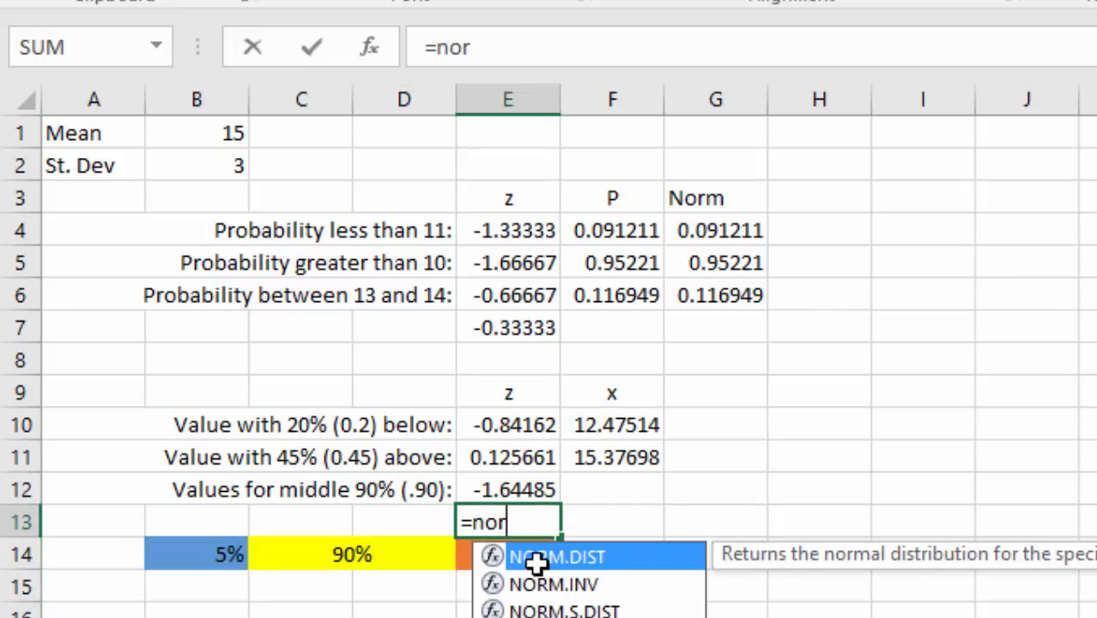
pyautogui.write('m.s')
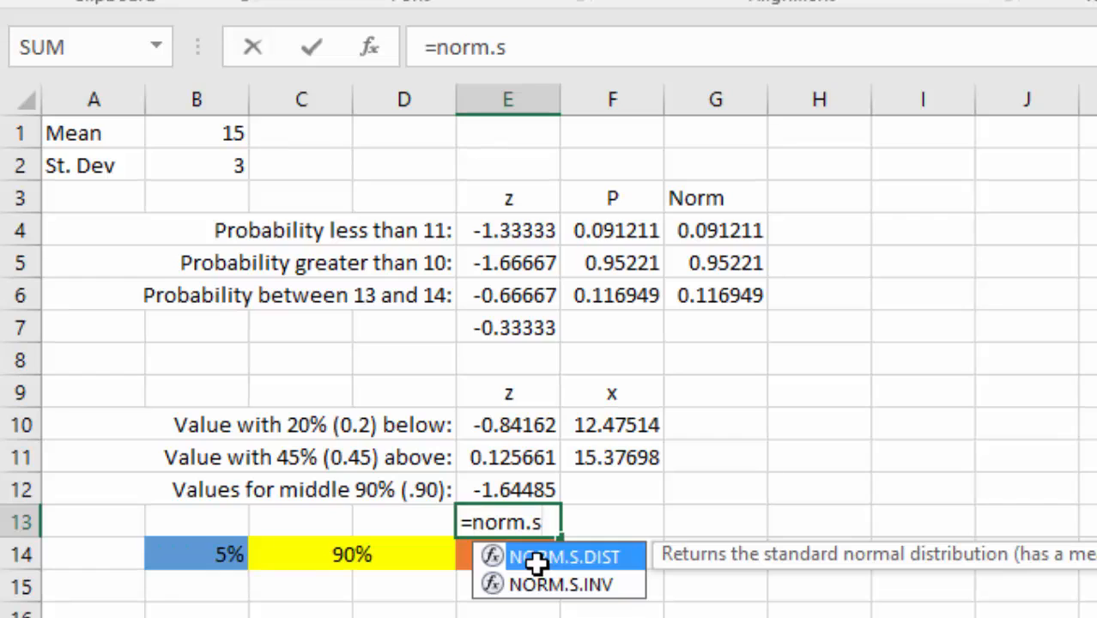
pyautogui.write('.inv(')
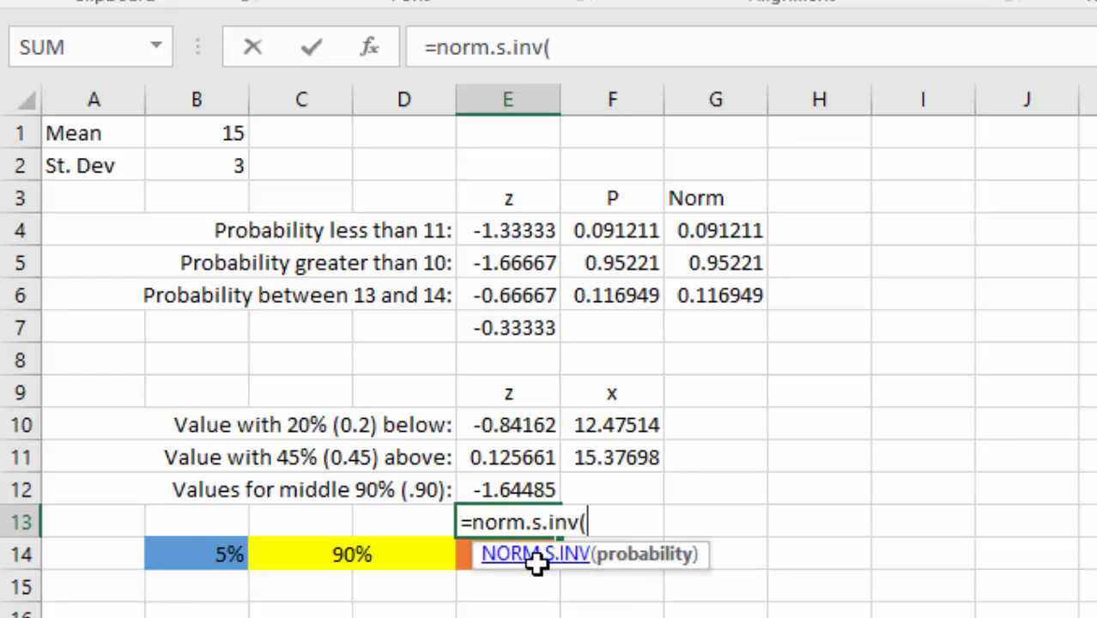
pyautogui.write('.95')
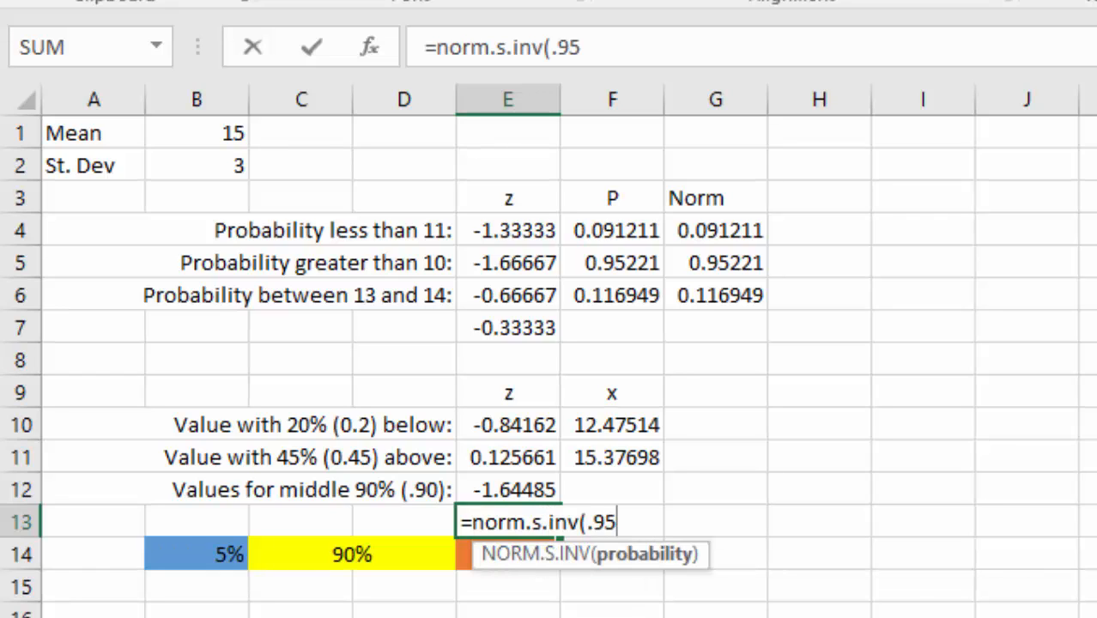
pyautogui.write(')')
pyautogui.press('Return')
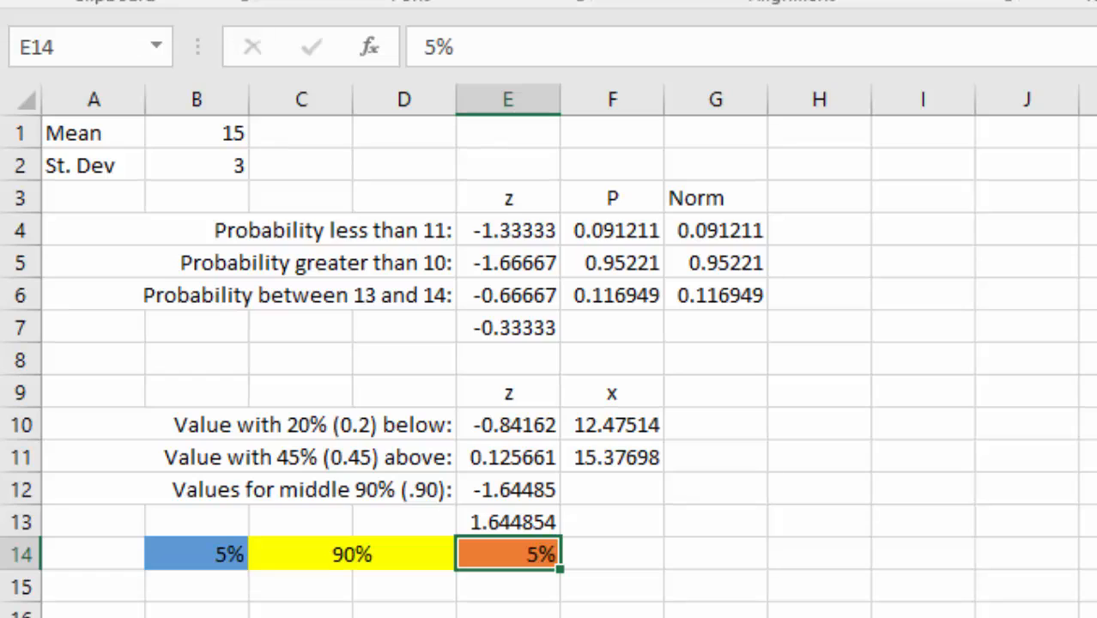
# Convert the lower z-score of the middle 90% to an x value in cell F12 with the formula =E12*3+15.
pyautogui.press('Right')
pyautogui.press('Up')
pyautogui.press('Up')
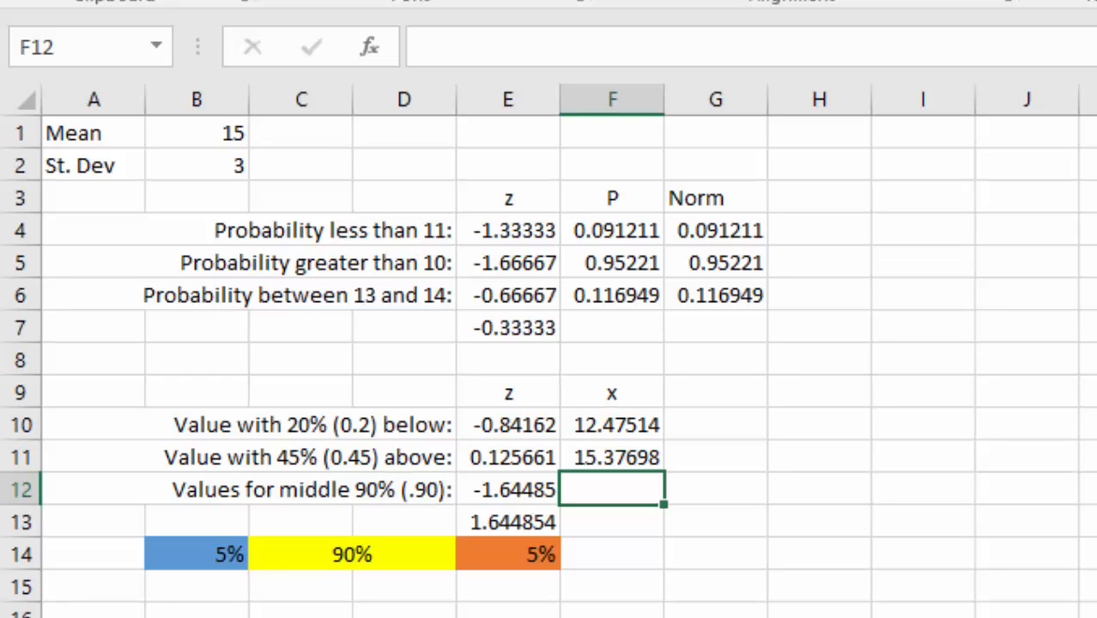
pyautogui.write('=')
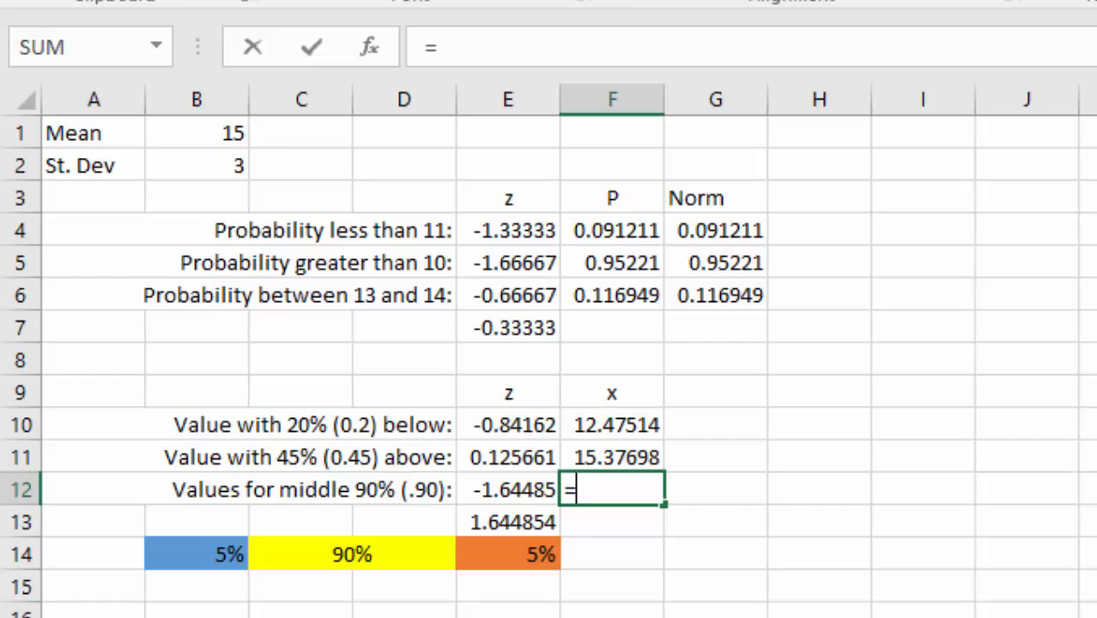
pyautogui.click(495, 486)
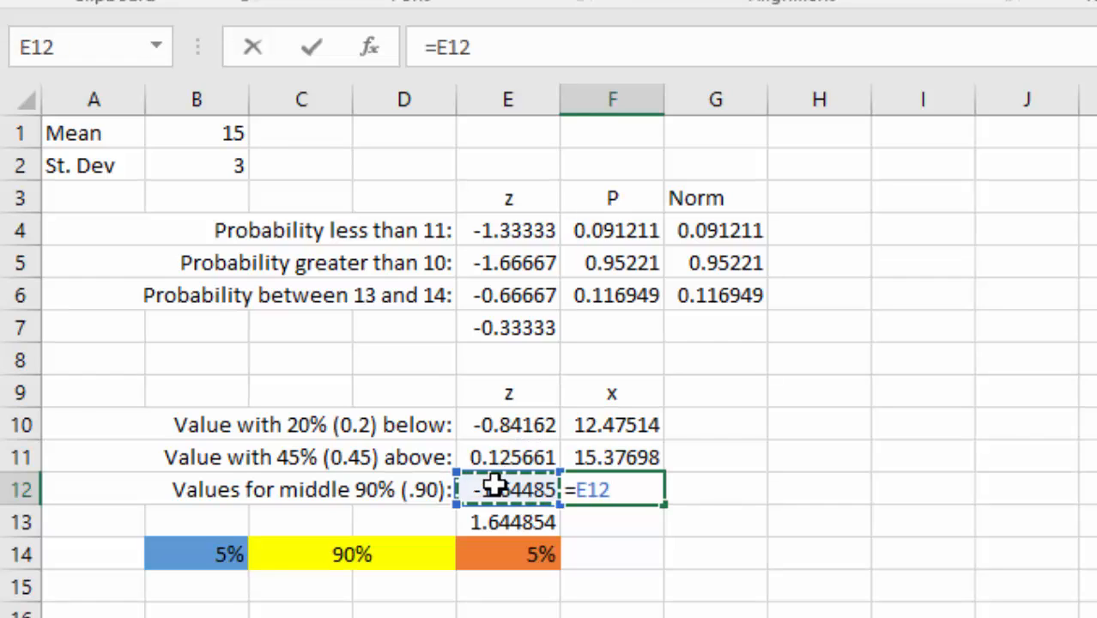
pyautogui.write('*3')
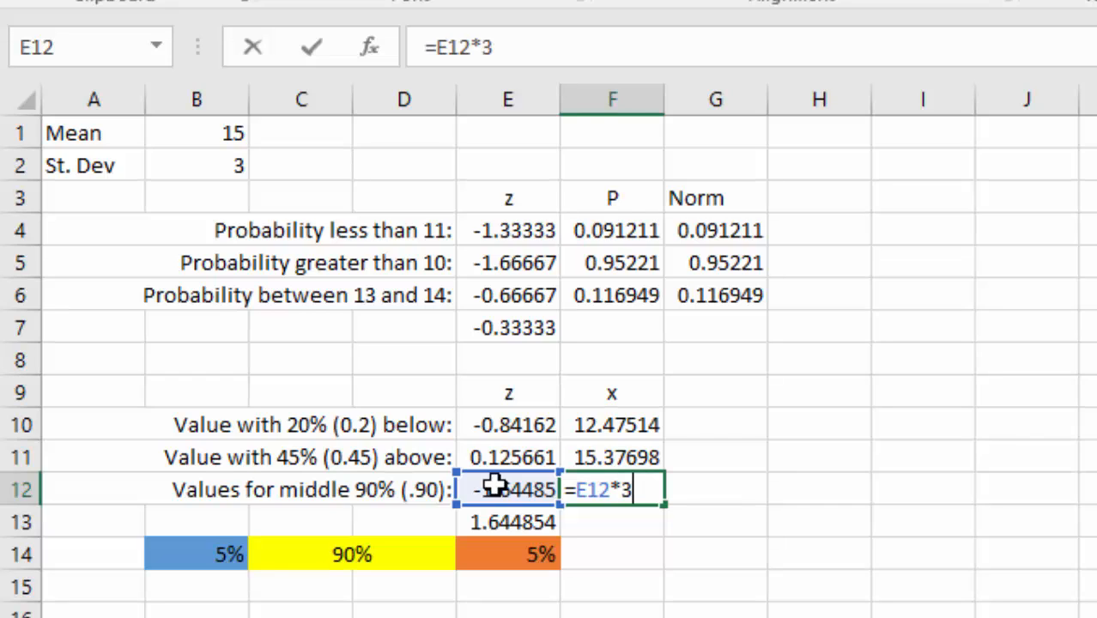
pyautogui.write('+15')
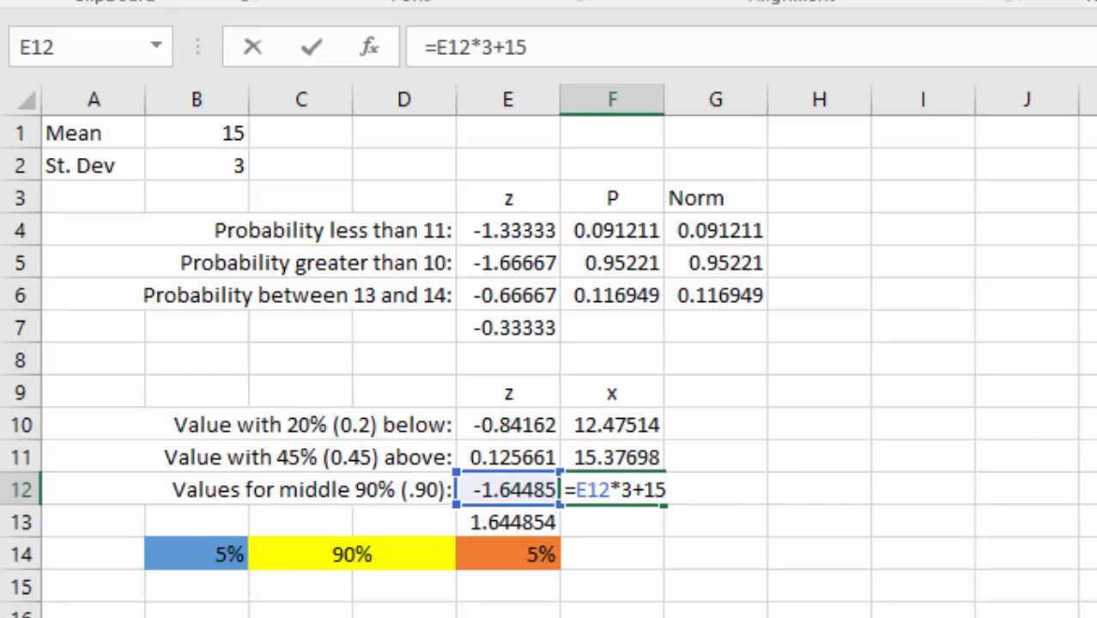
pyautogui.press('Return')
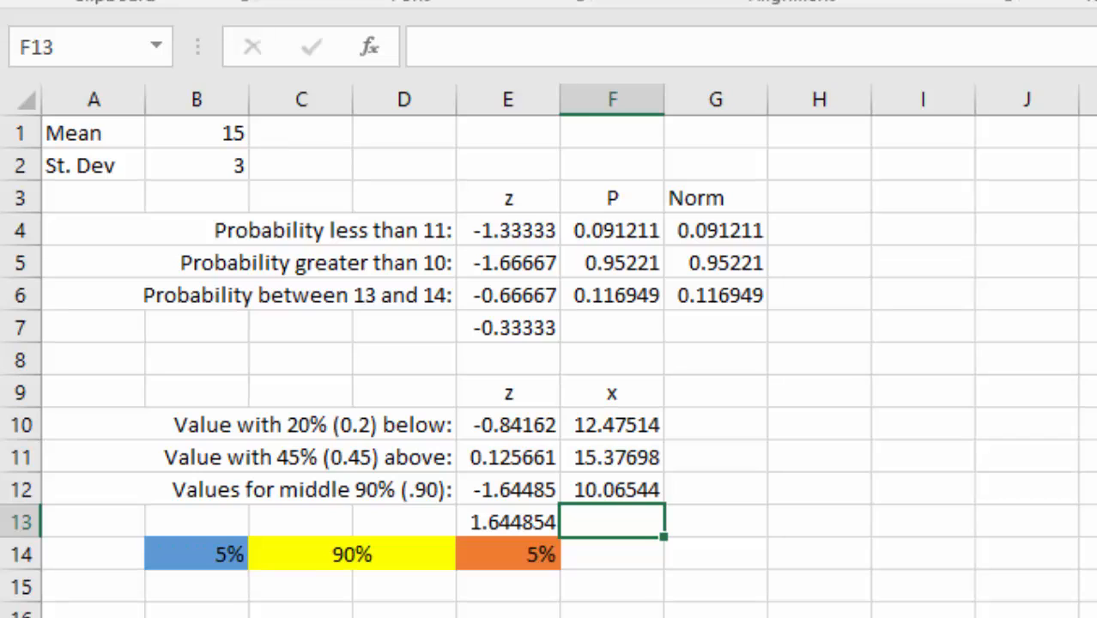
# Fill the x formula from cell F12 down into F13 for the upper limit.
pyautogui.click(640, 496)
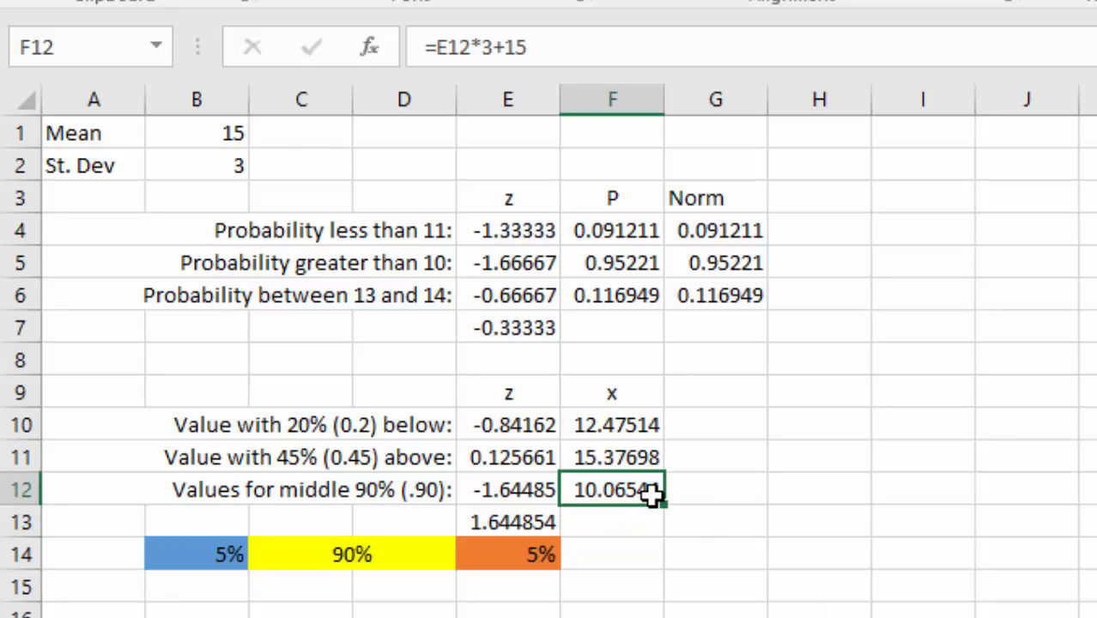
pyautogui.moveTo(664, 505); pyautogui.dragTo(612, 529)
pyautogui.click(612, 530)
# Review the upper z-score in E13 and the lower and upper x limits in F12 and F13.
pyautogui.press('Left')
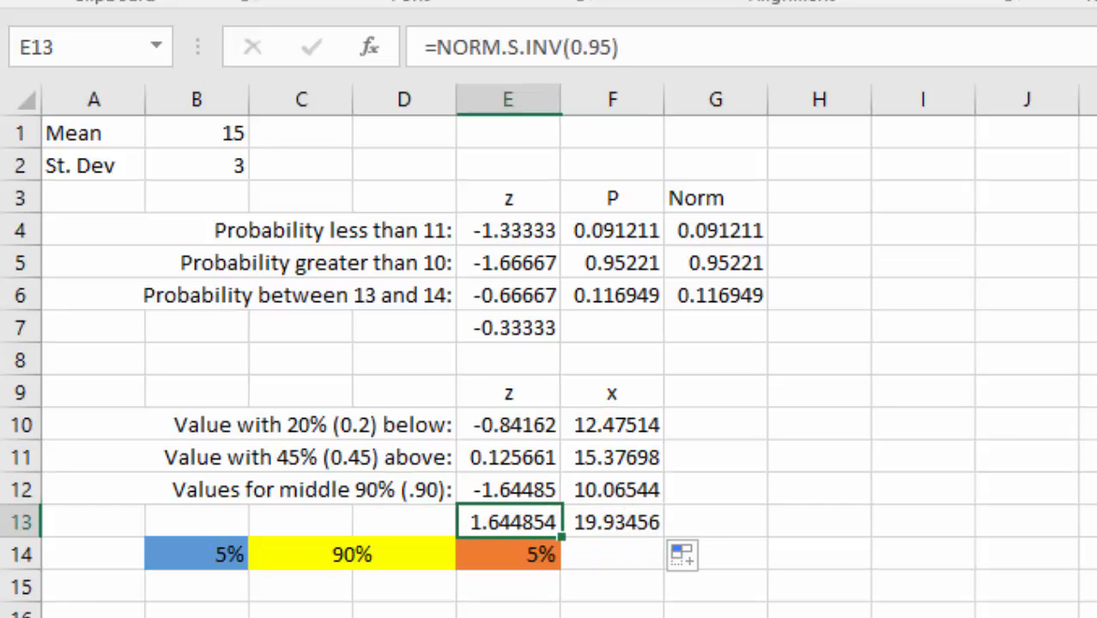
pyautogui.press('Right')
pyautogui.press('Left')
pyautogui.press('Right')
pyautogui.press('Up')
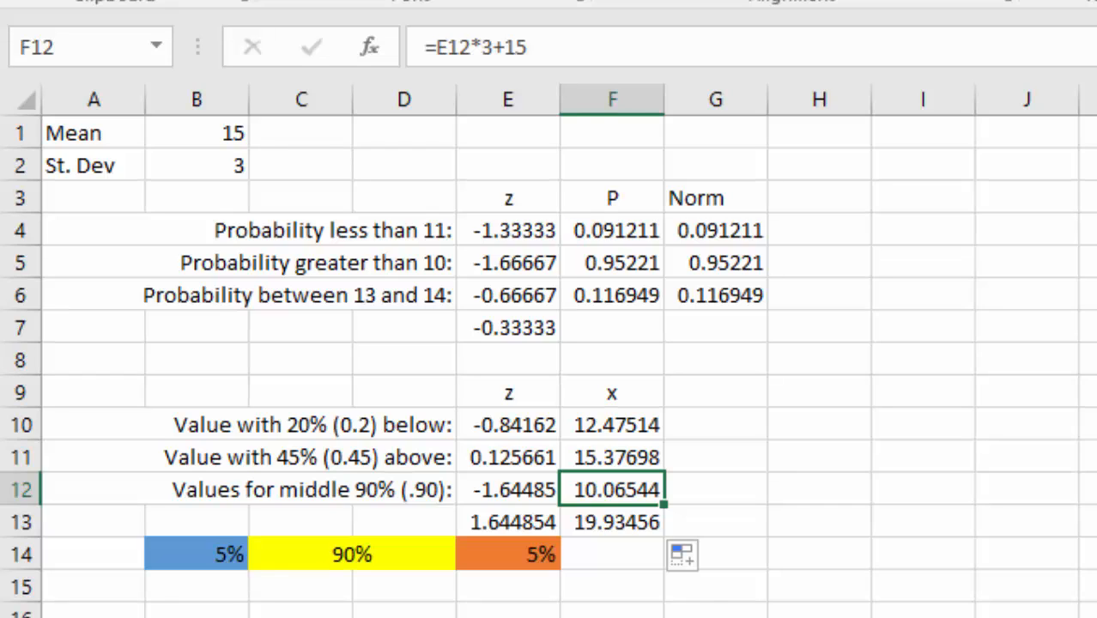
pyautogui.press('Down')
pyautogui.press('Up')
pyautogui.press('Down')
pyautogui.press('Up')
pyautogui.press('Down')
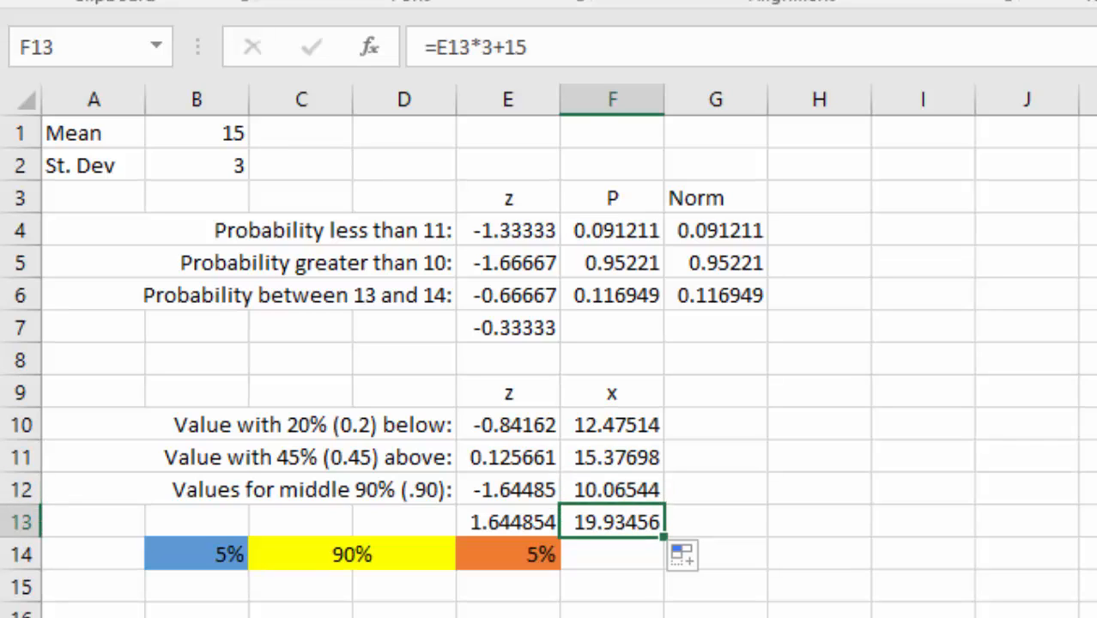
# Add the column heading Norm in cell G9, beside the x heading.
pyautogui.press('Up')
pyautogui.press('Right')
pyautogui.press('Up')
pyautogui.press('Up')
pyautogui.press('Up')
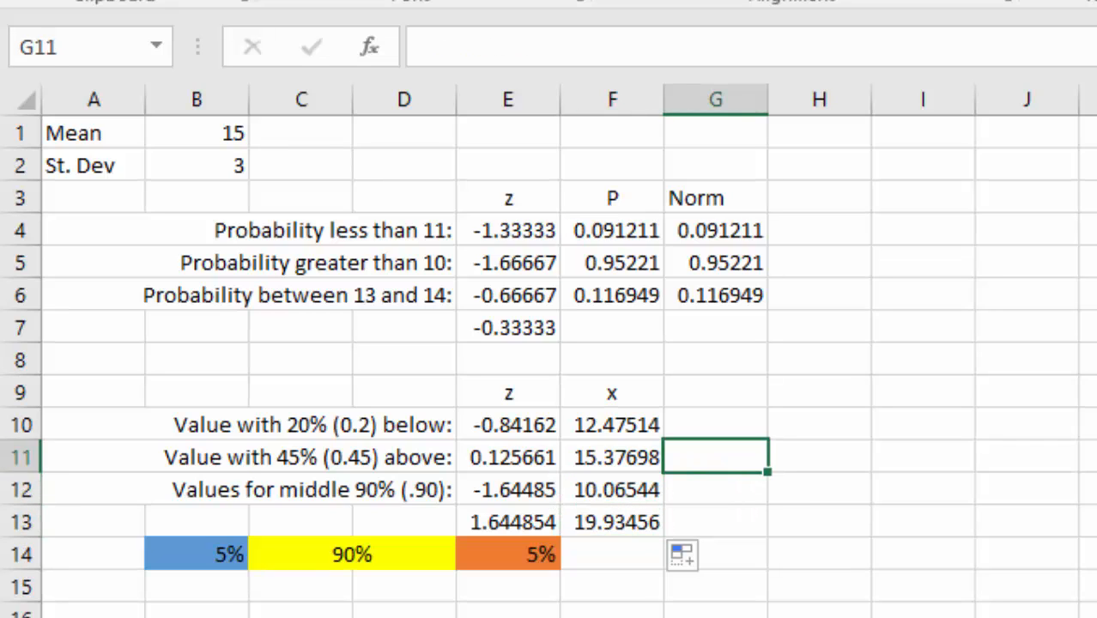
pyautogui.write('Norm')
pyautogui.press('Return')
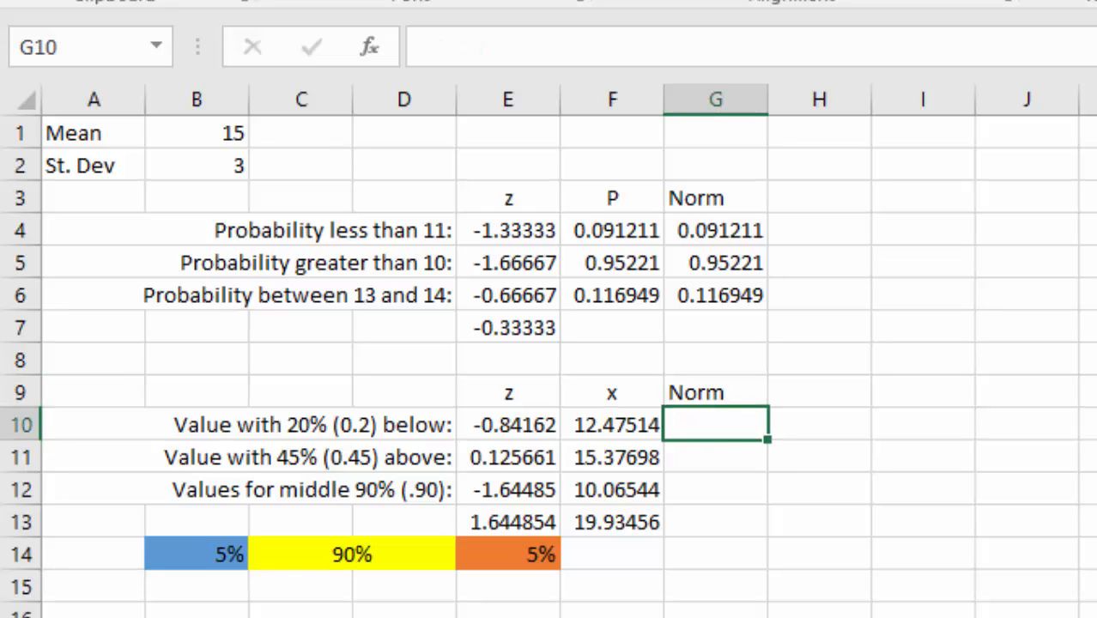
# Calculate the value with 20% below directly in cell G10 with the formula =norm.inv(.2,15,3).
pyautogui.write('=')
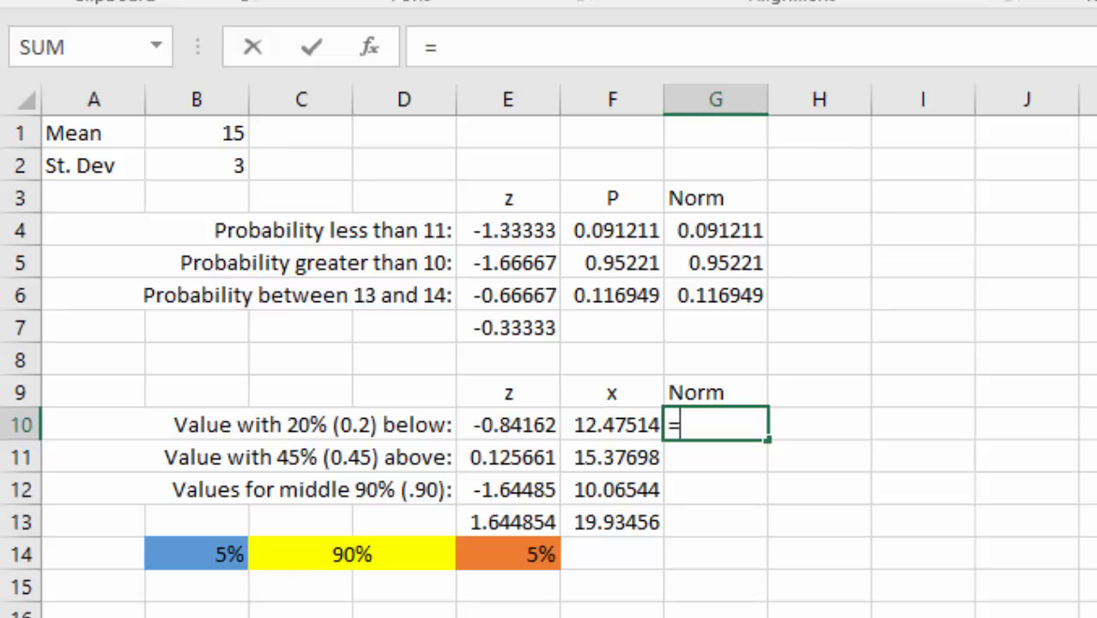
pyautogui.write('nor')
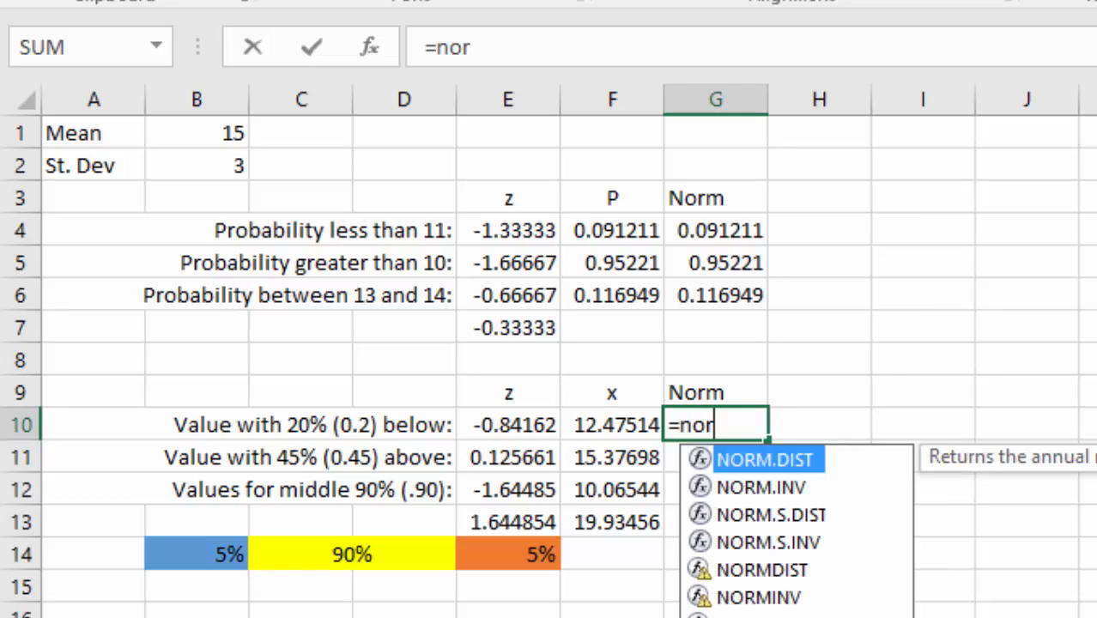
pyautogui.write('m.inv(')
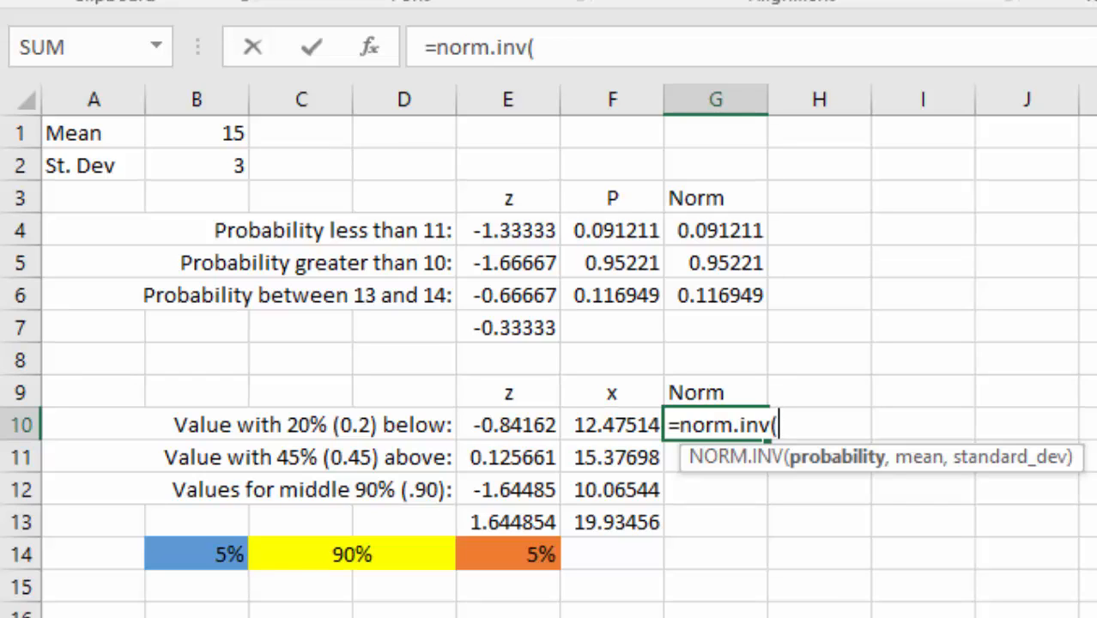
pyautogui.write('.2,')
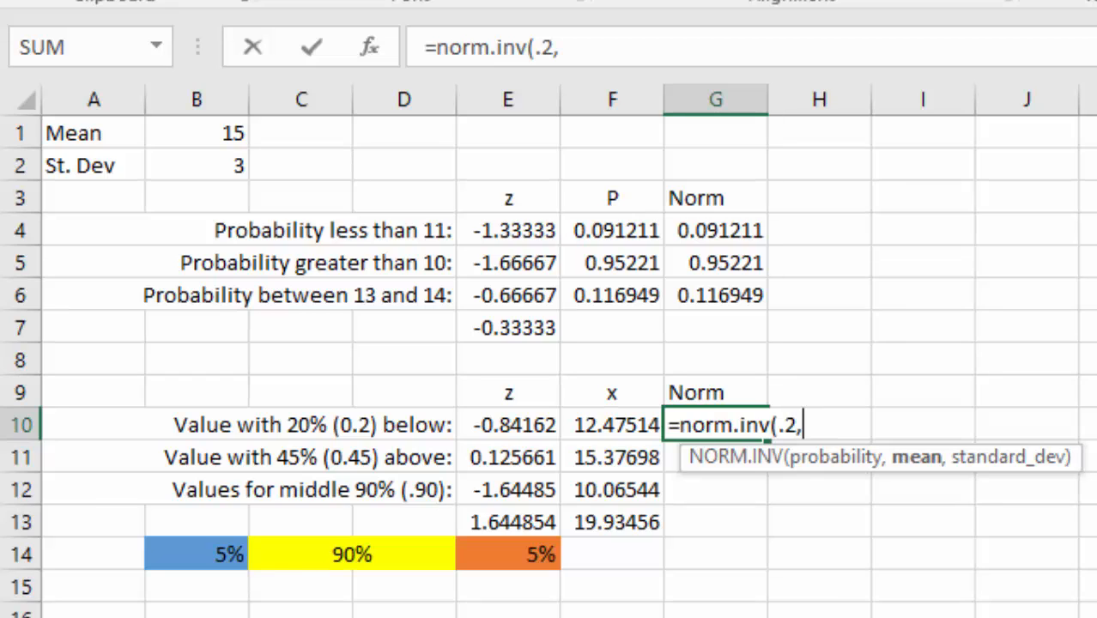
pyautogui.write('15')
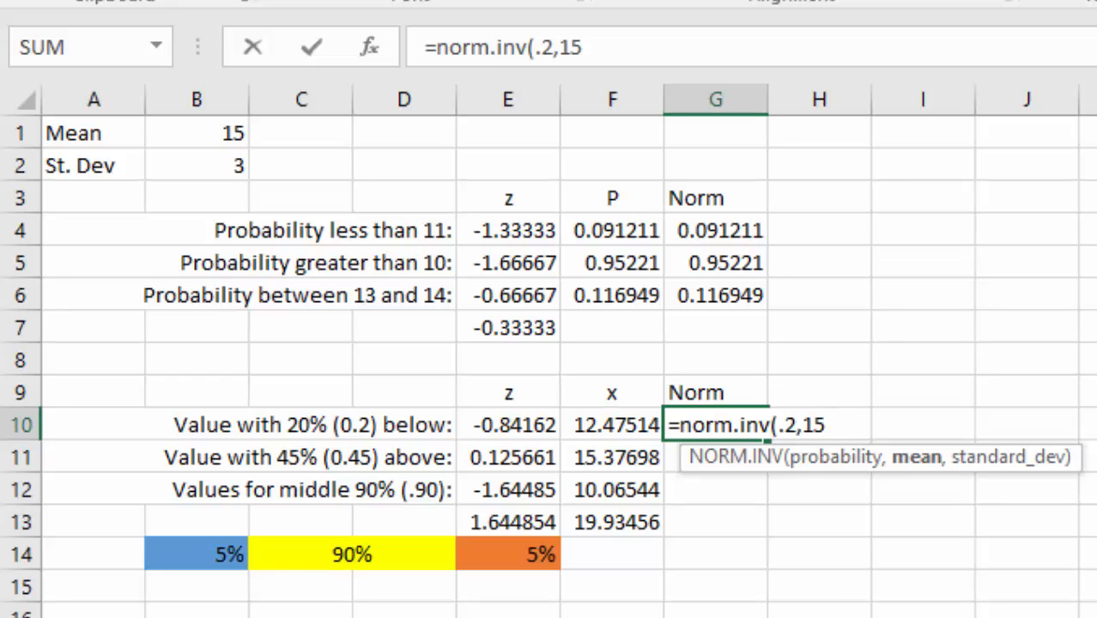
pyautogui.write(',3)')
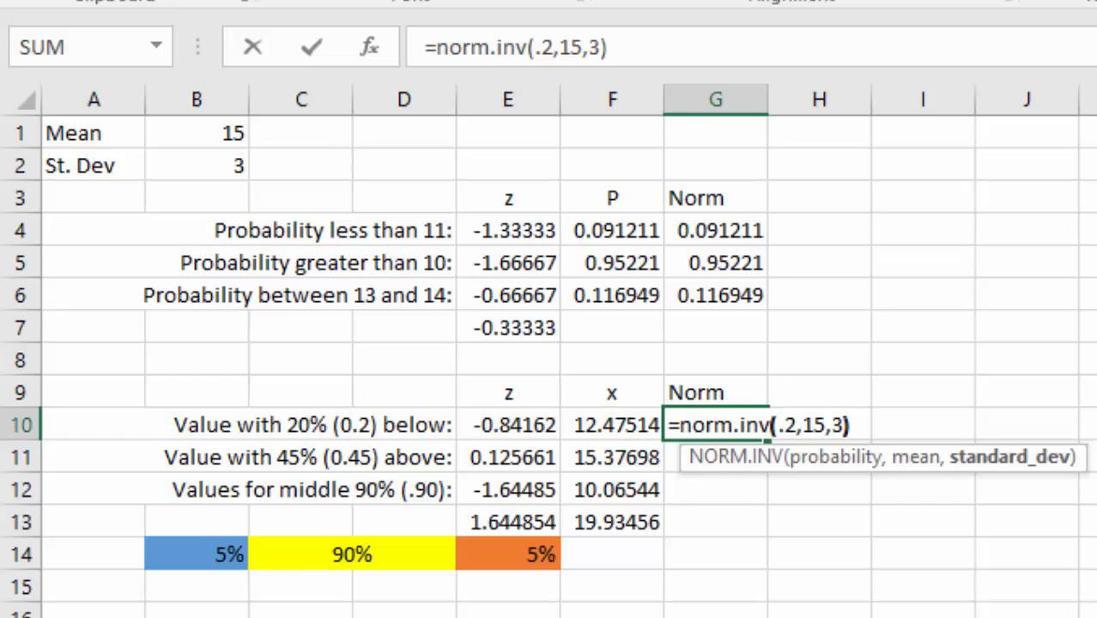
pyautogui.press('Return')
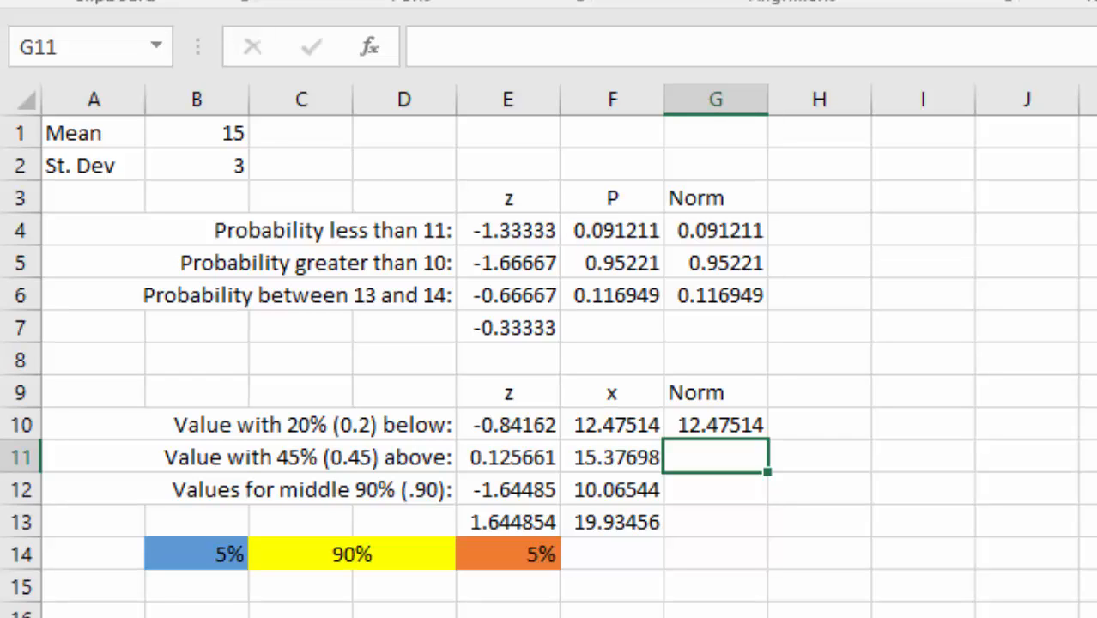
# Calculate the value with 45% above directly in cell G11 with the formula =norm.inv(1-.45,15,3).
pyautogui.write('=')
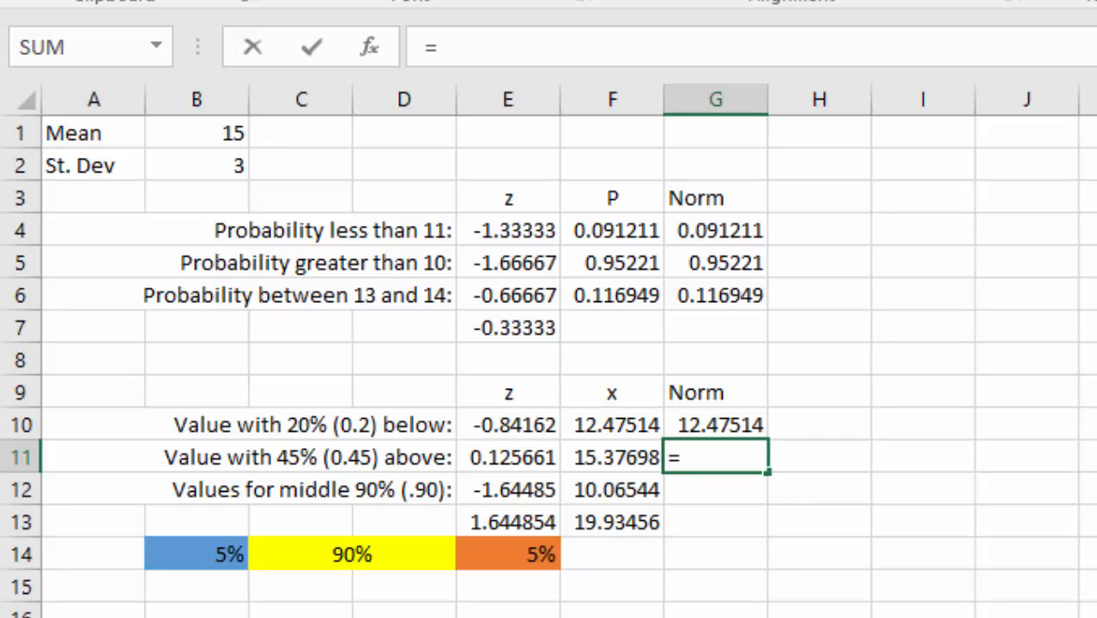
pyautogui.write('norm')
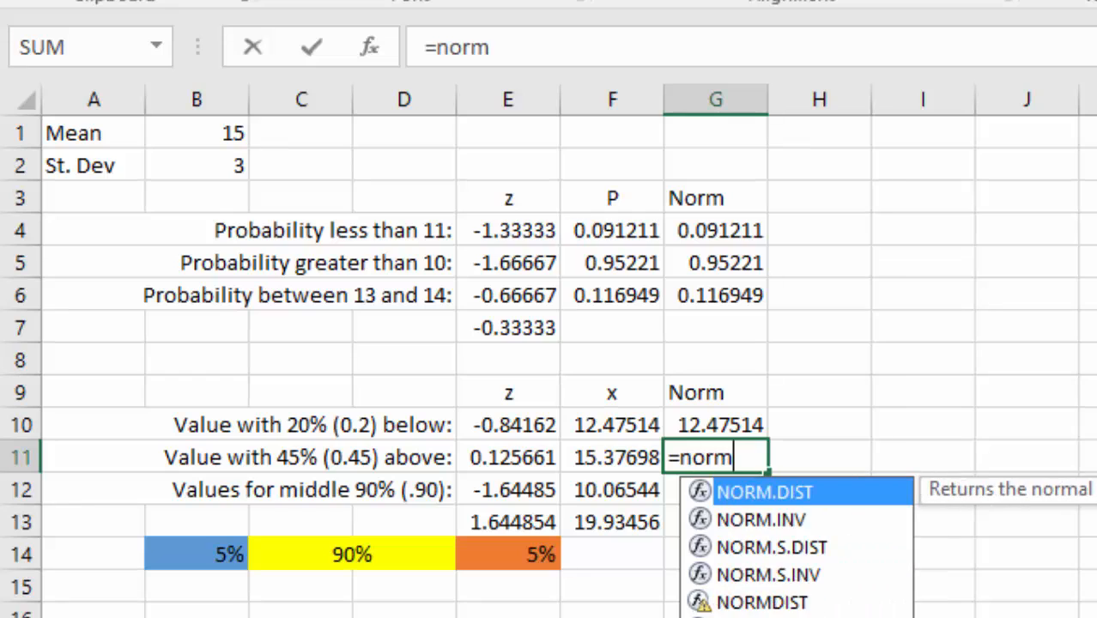
pyautogui.write('.inv(')
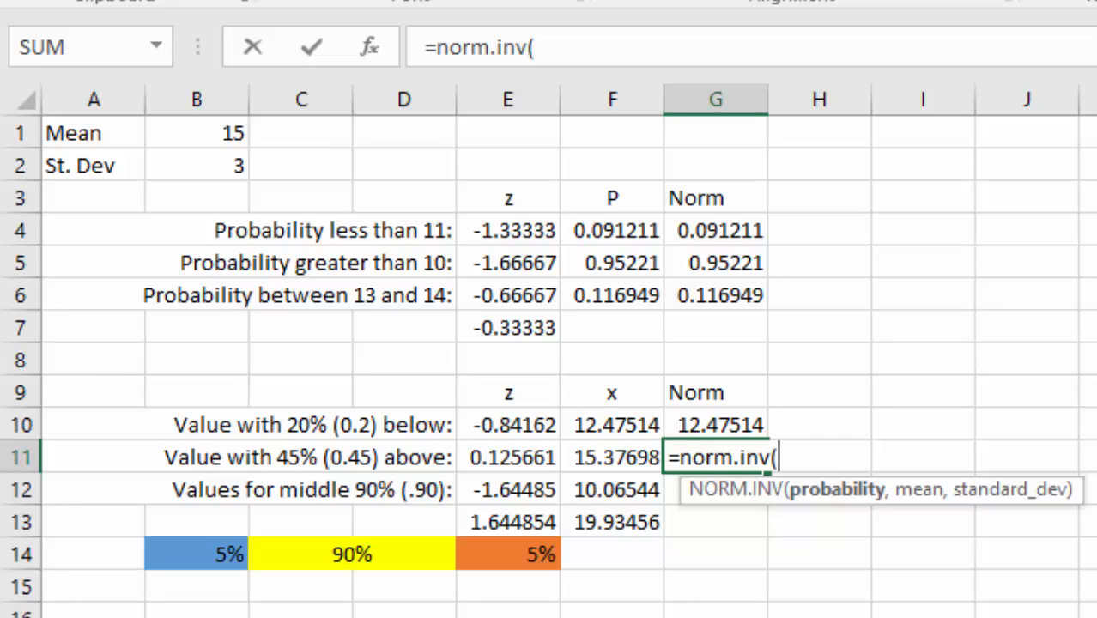
pyautogui.write('1-.45')
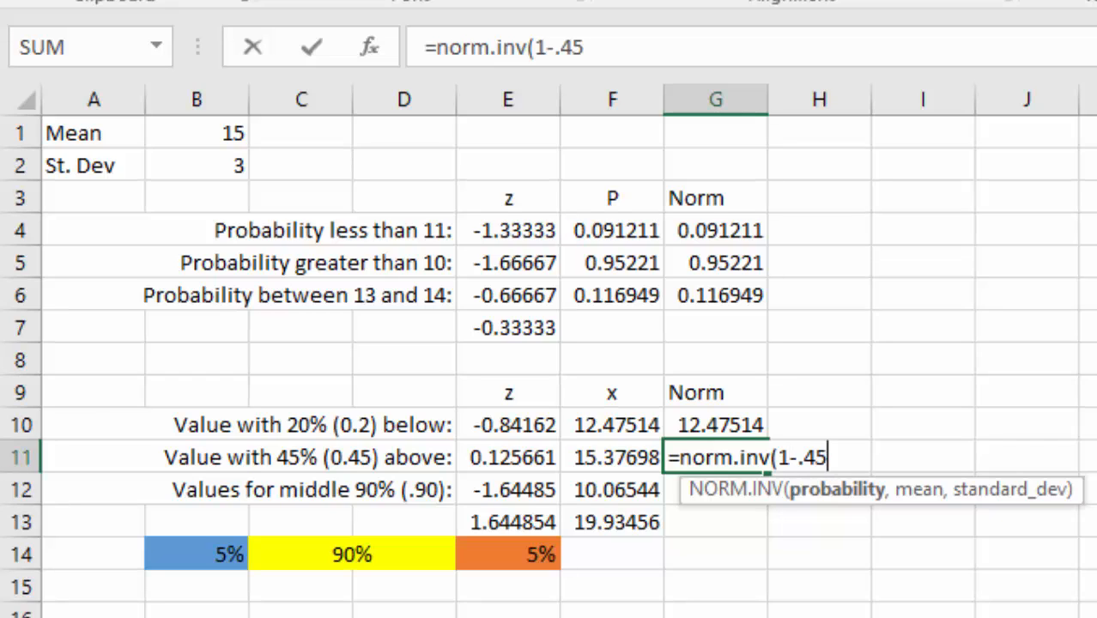
pyautogui.write(',1')
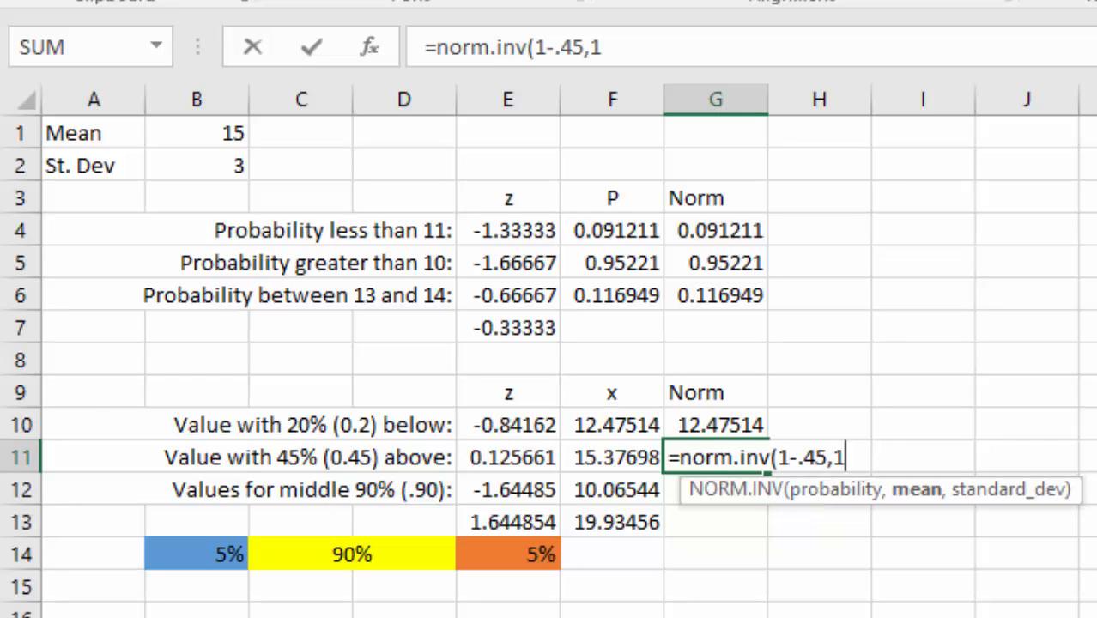
pyautogui.write('5,3)')
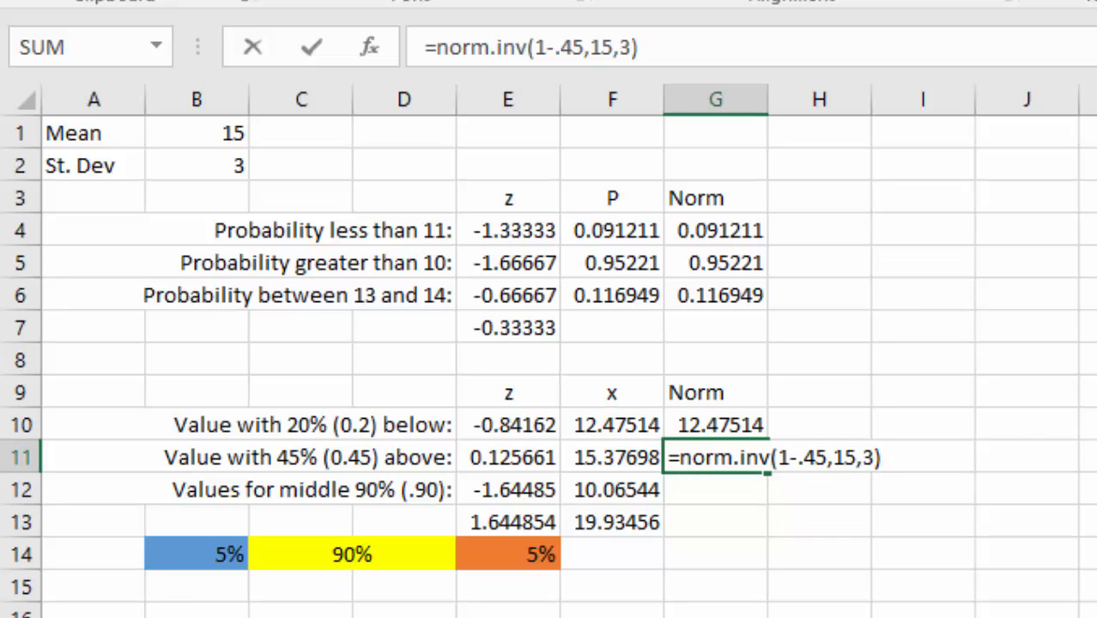
pyautogui.press('Return')
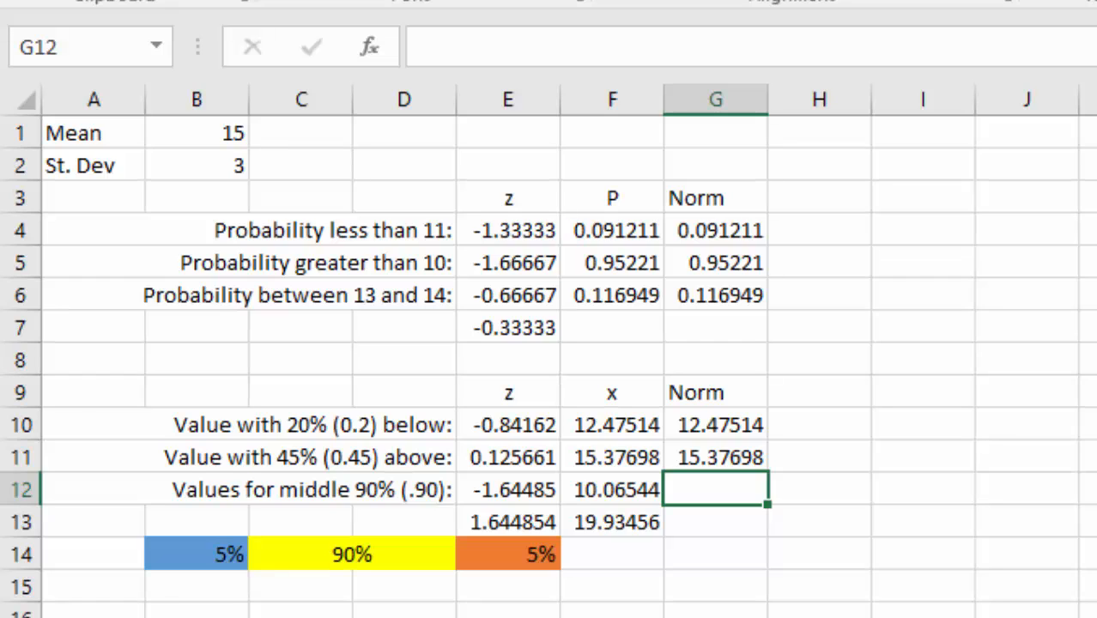
# Calculate the lower limit of the middle 90% directly in cell G12 with the formula =norm.inv(.05,15,3).
pyautogui.write('=')
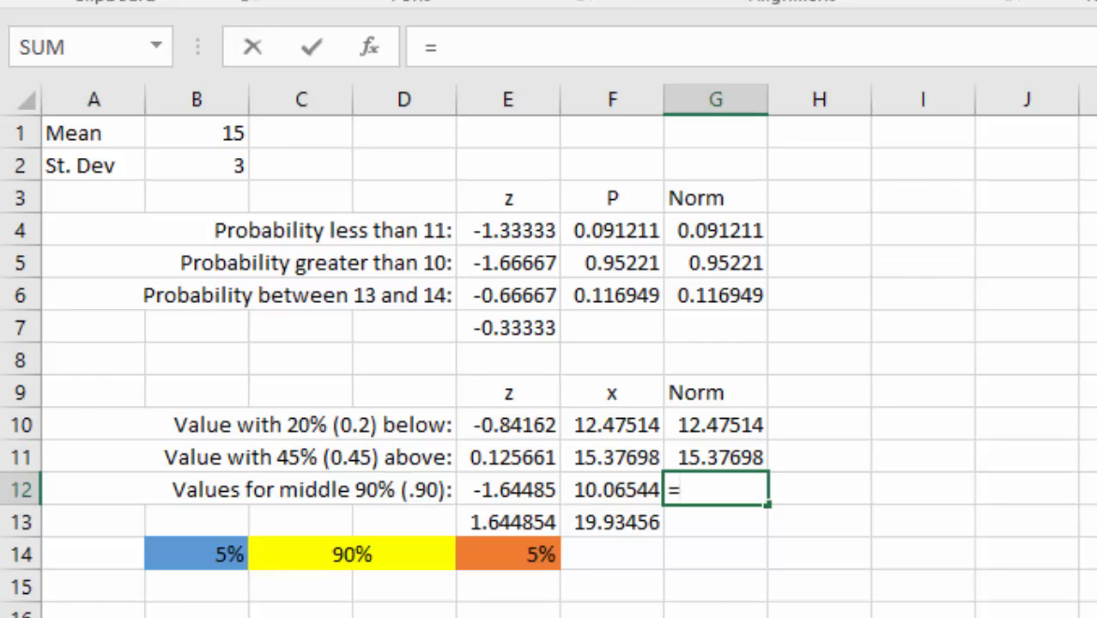
pyautogui.write('norm.')
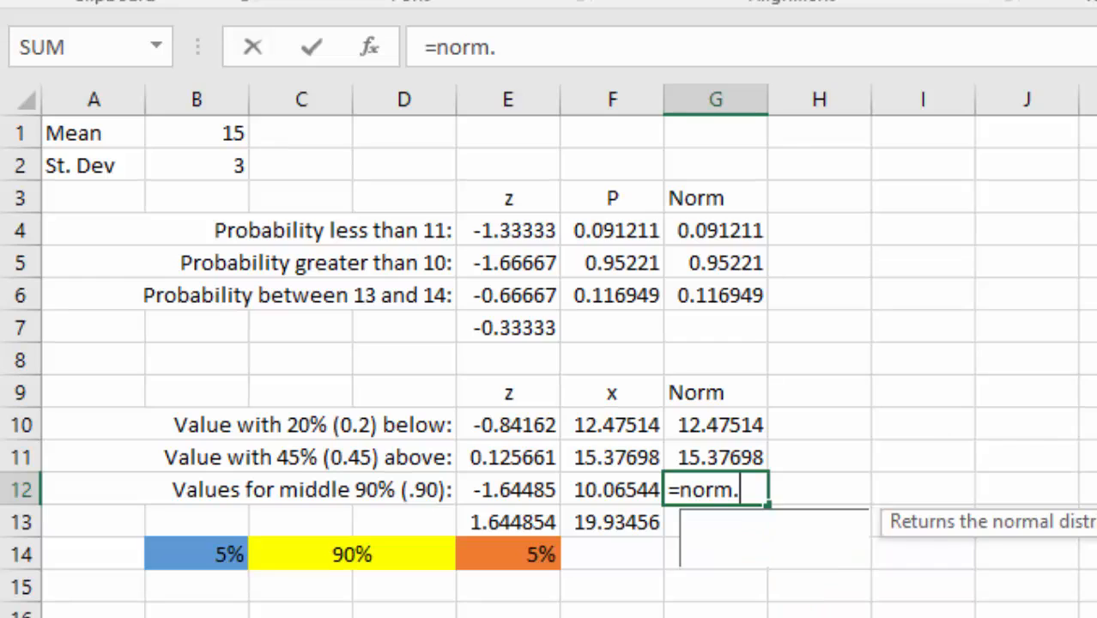
pyautogui.write('inv(')
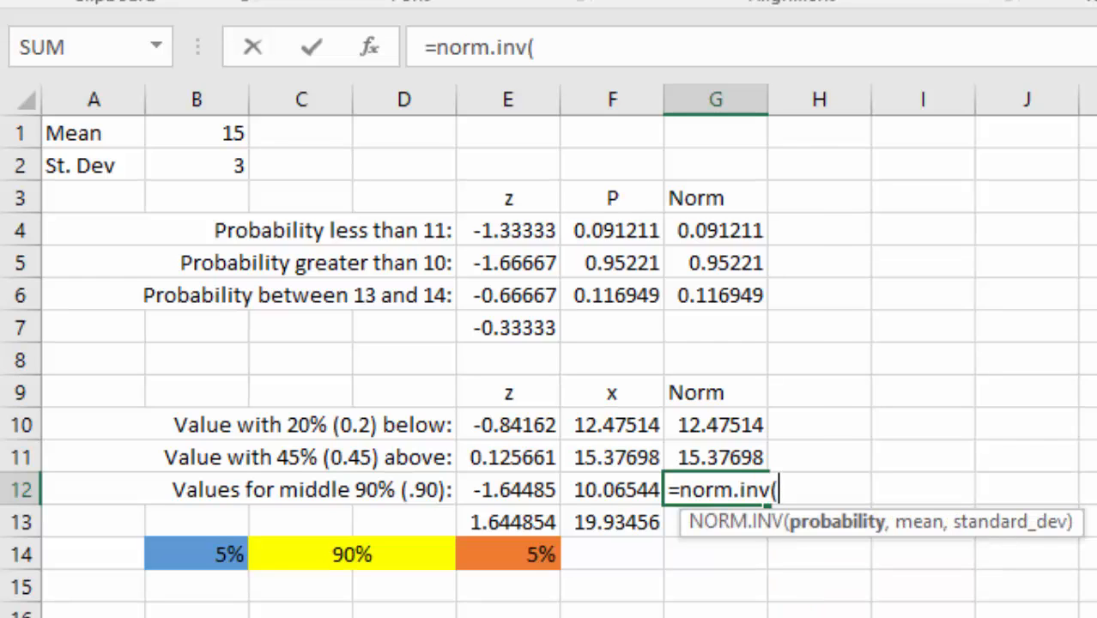
pyautogui.write('.05,')
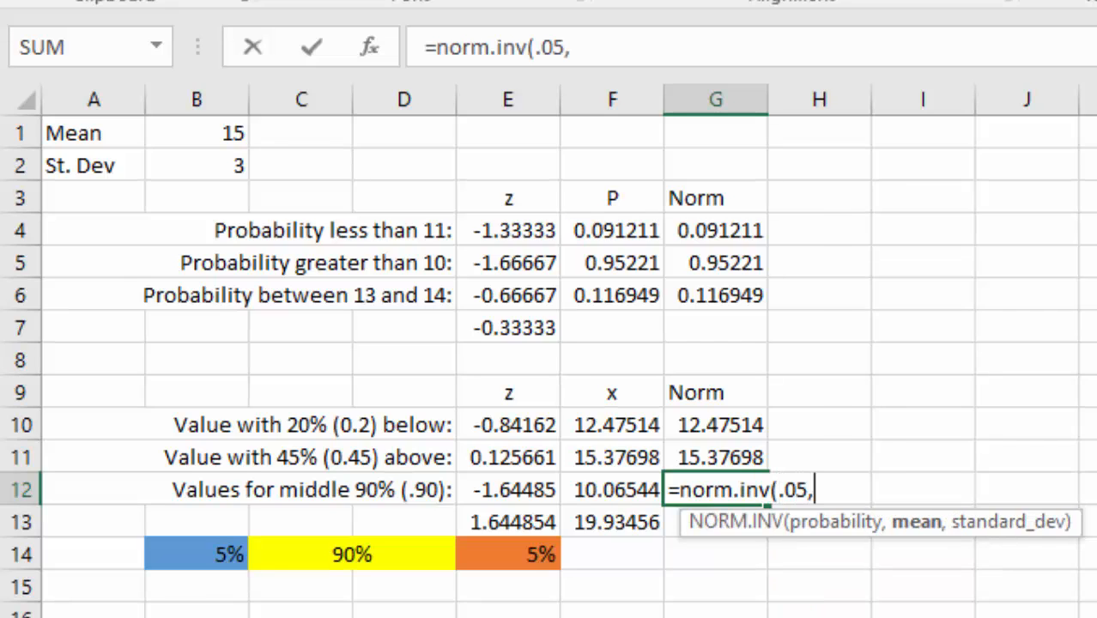
pyautogui.write('15,')
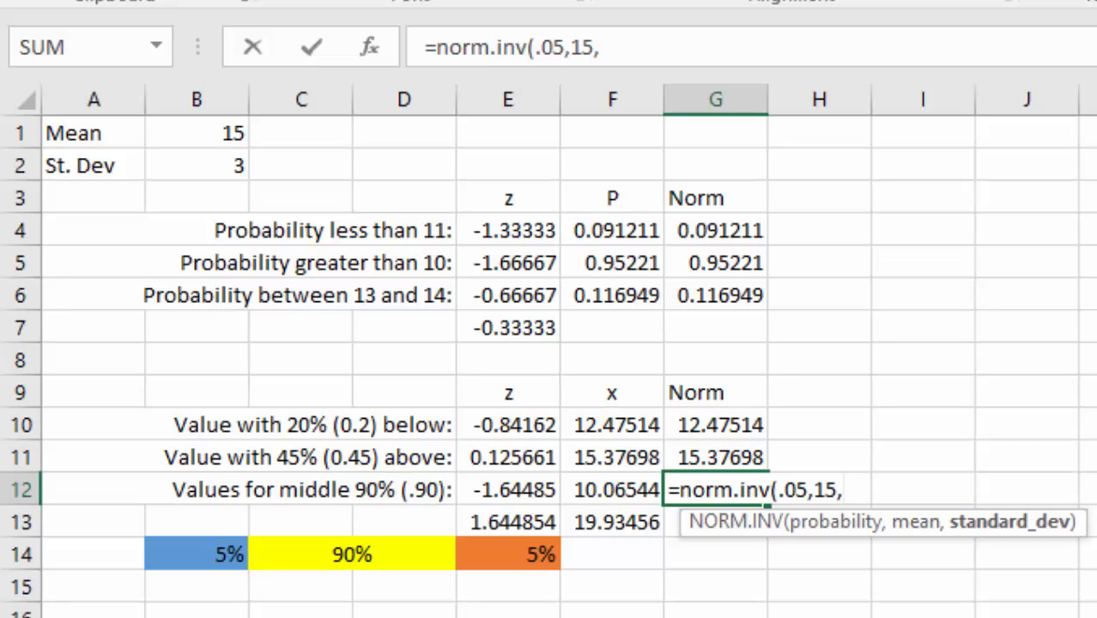
pyautogui.write('3)')
pyautogui.hotkey('ctrl', 'Return')
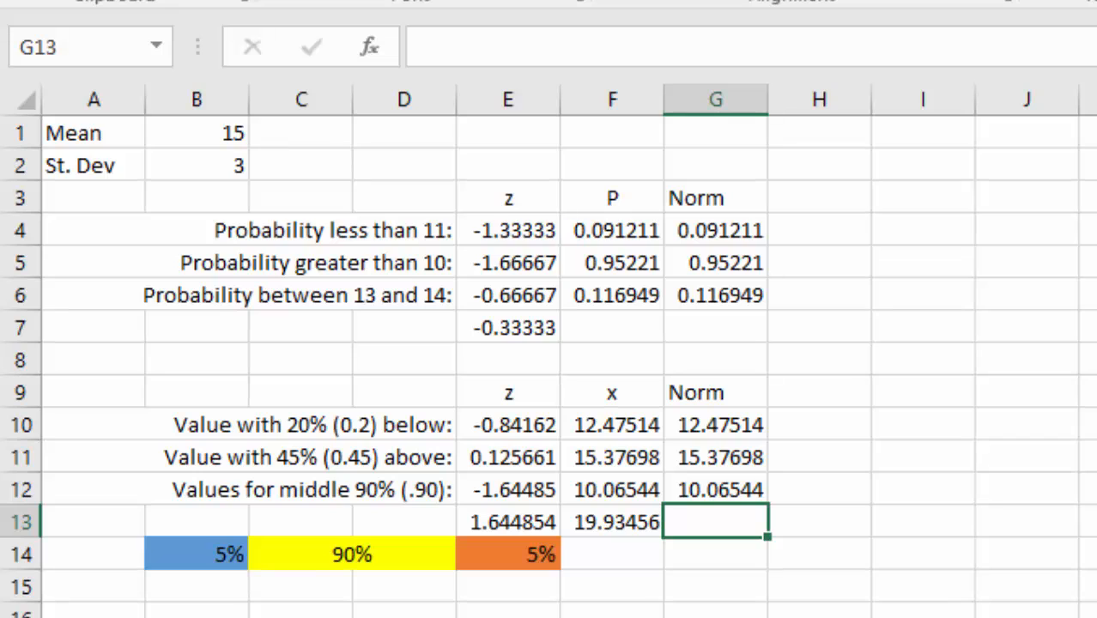
# Calculate the upper limit of the middle 90% directly in cell G13 with the formula =norm.inv(.95,15,3).
pyautogui.write('=n')
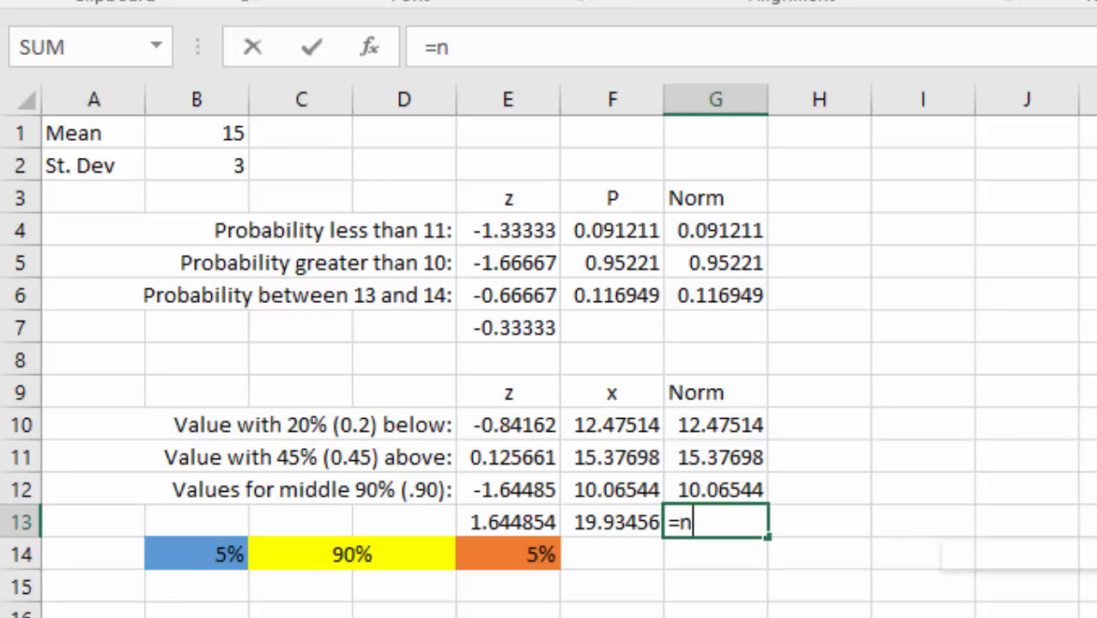
pyautogui.write('orm.inv(')
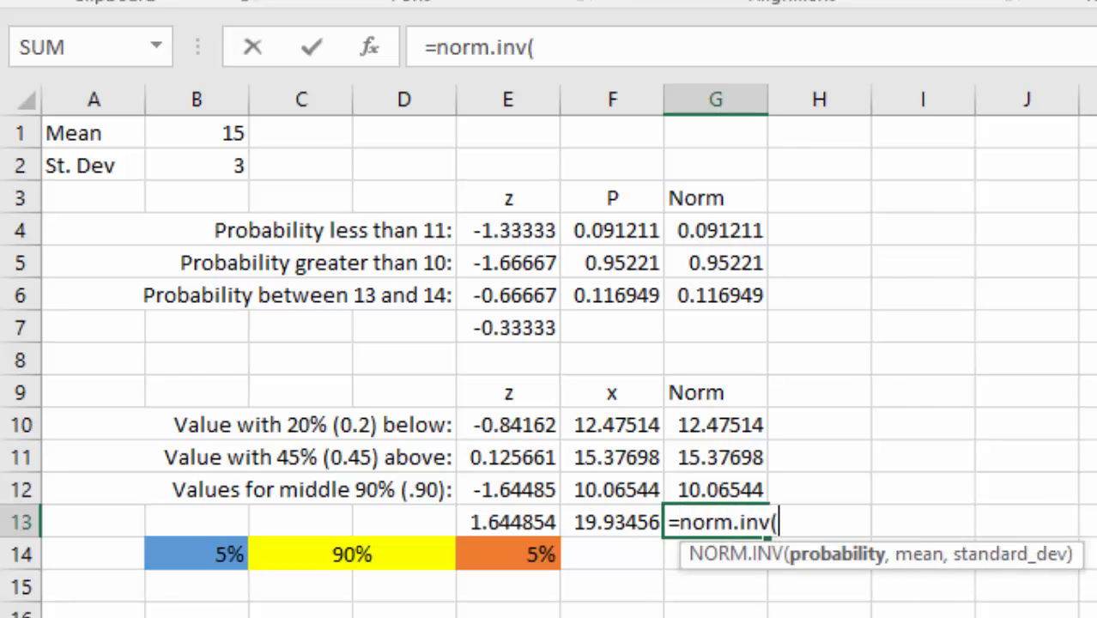
pyautogui.write('.95,')
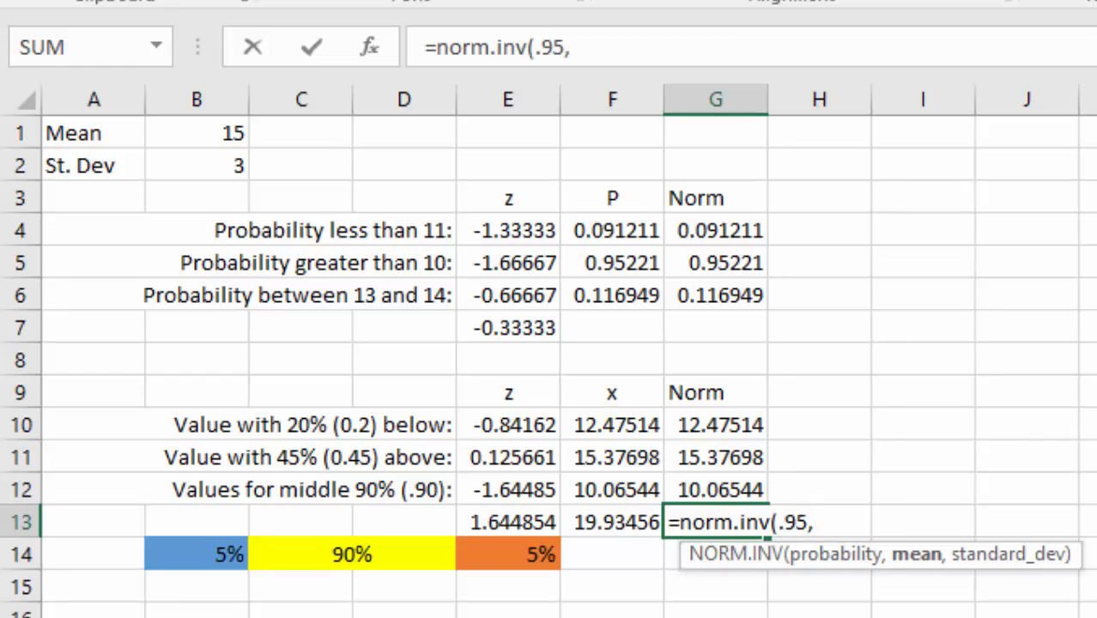
pyautogui.write('15,3')
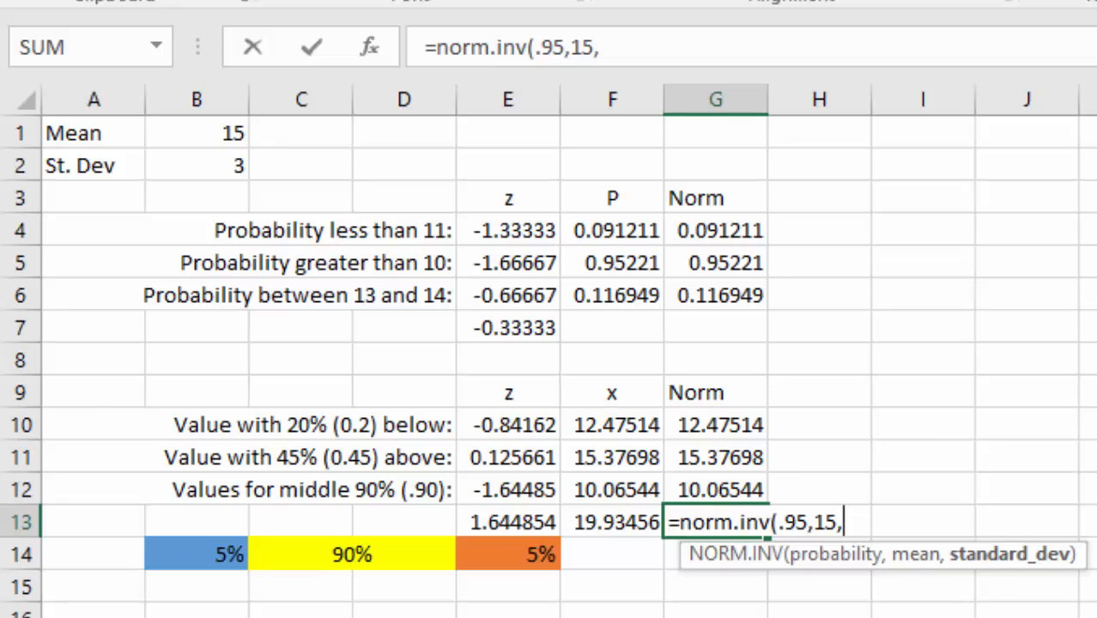
pyautogui.write(')')
pyautogui.press('Return')
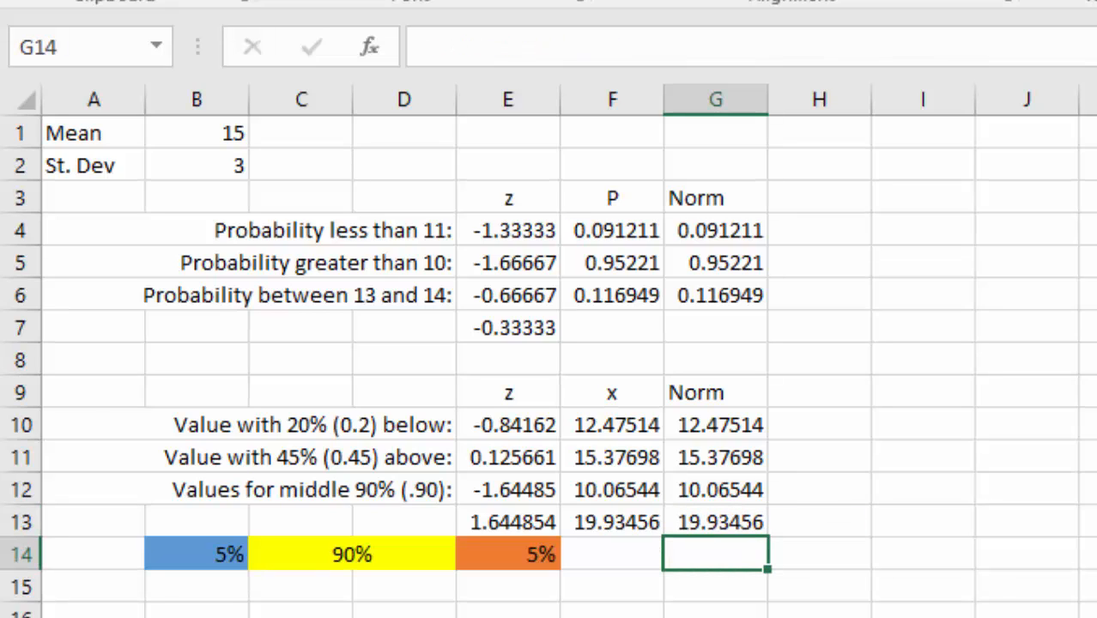